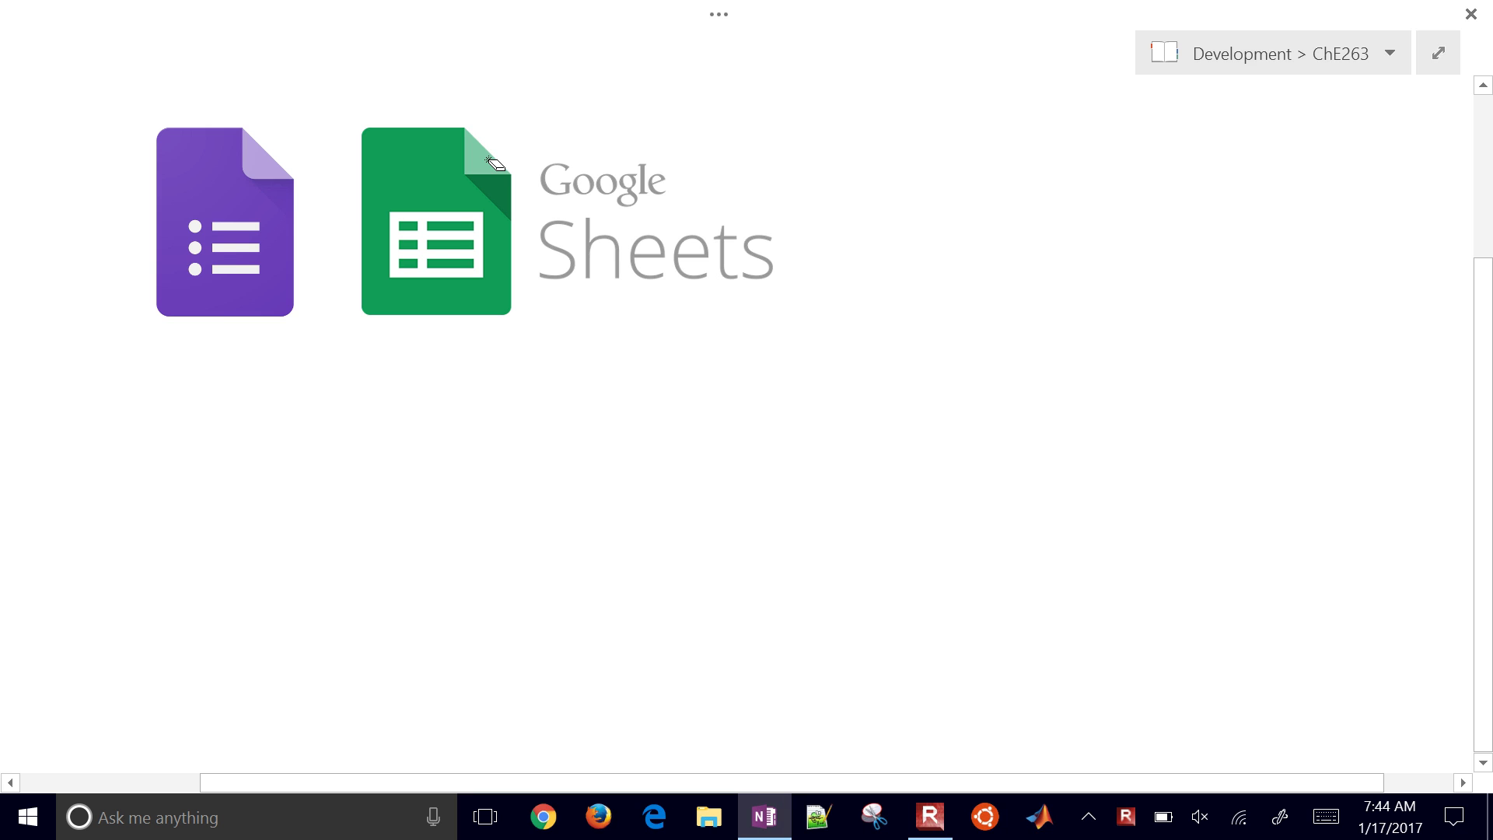
# Step: Circle the Forms icon in red ink, draw an arrow to the Sheets icon, and launch Edge
pyautogui.moveTo(261, 90)
pyautogui.mouseDown()
pyautogui.moveTo(93, 175)
pyautogui.moveTo(324, 319)
pyautogui.moveTo(249, 68)
pyautogui.mouseUp()
pyautogui.moveTo(318, 227)
pyautogui.mouseDown()
pyautogui.moveTo(357, 224)
pyautogui.moveTo(340, 265)
pyautogui.mouseUp()
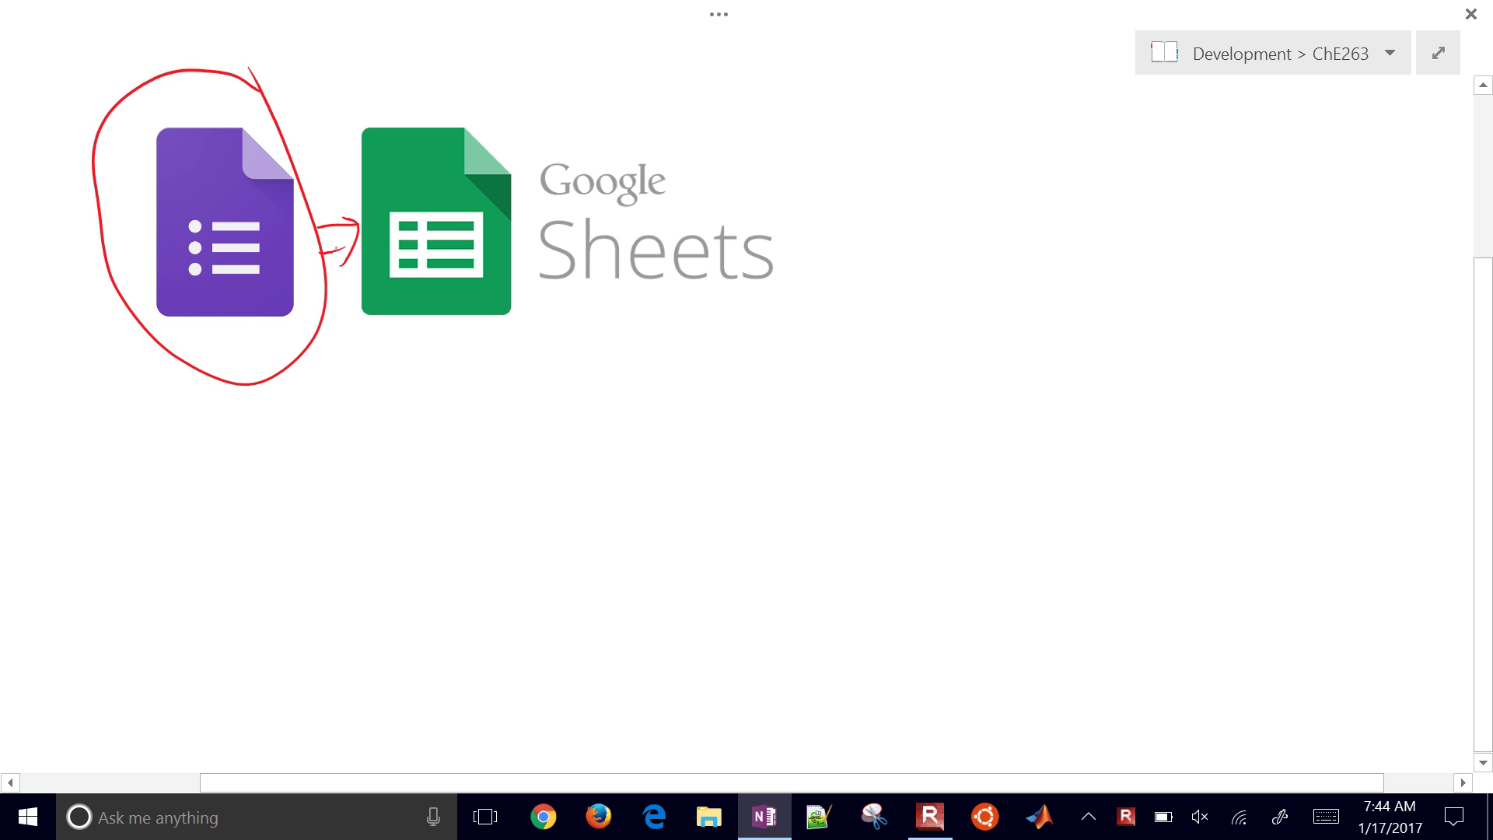
pyautogui.click(654, 815)
# Step: Load the che263 course website in Edge
pyautogui.click(312, 63)
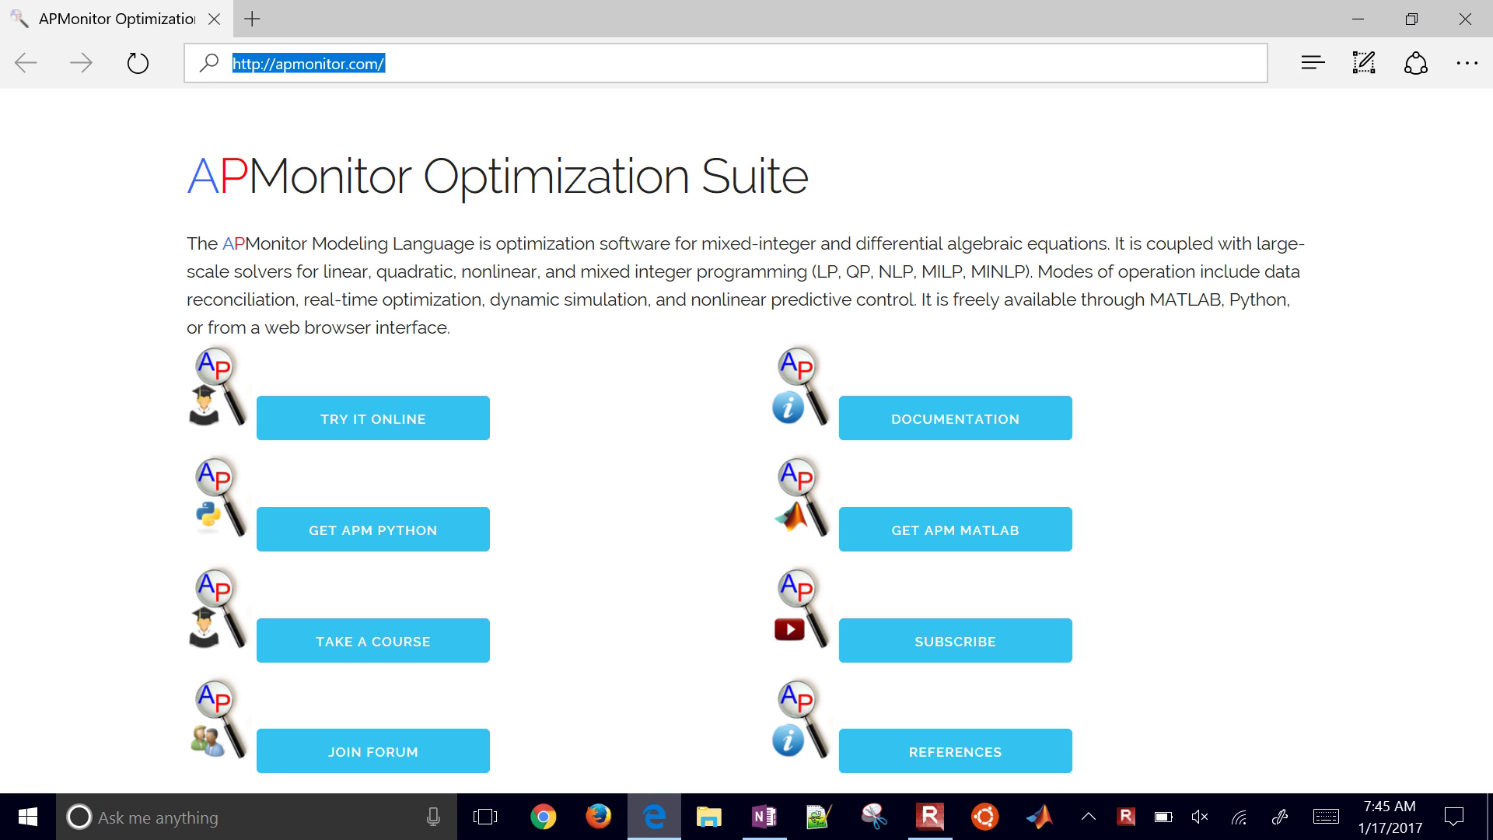
pyautogui.click(400, 63)
pyautogui.write('che')
pyautogui.press('Return')
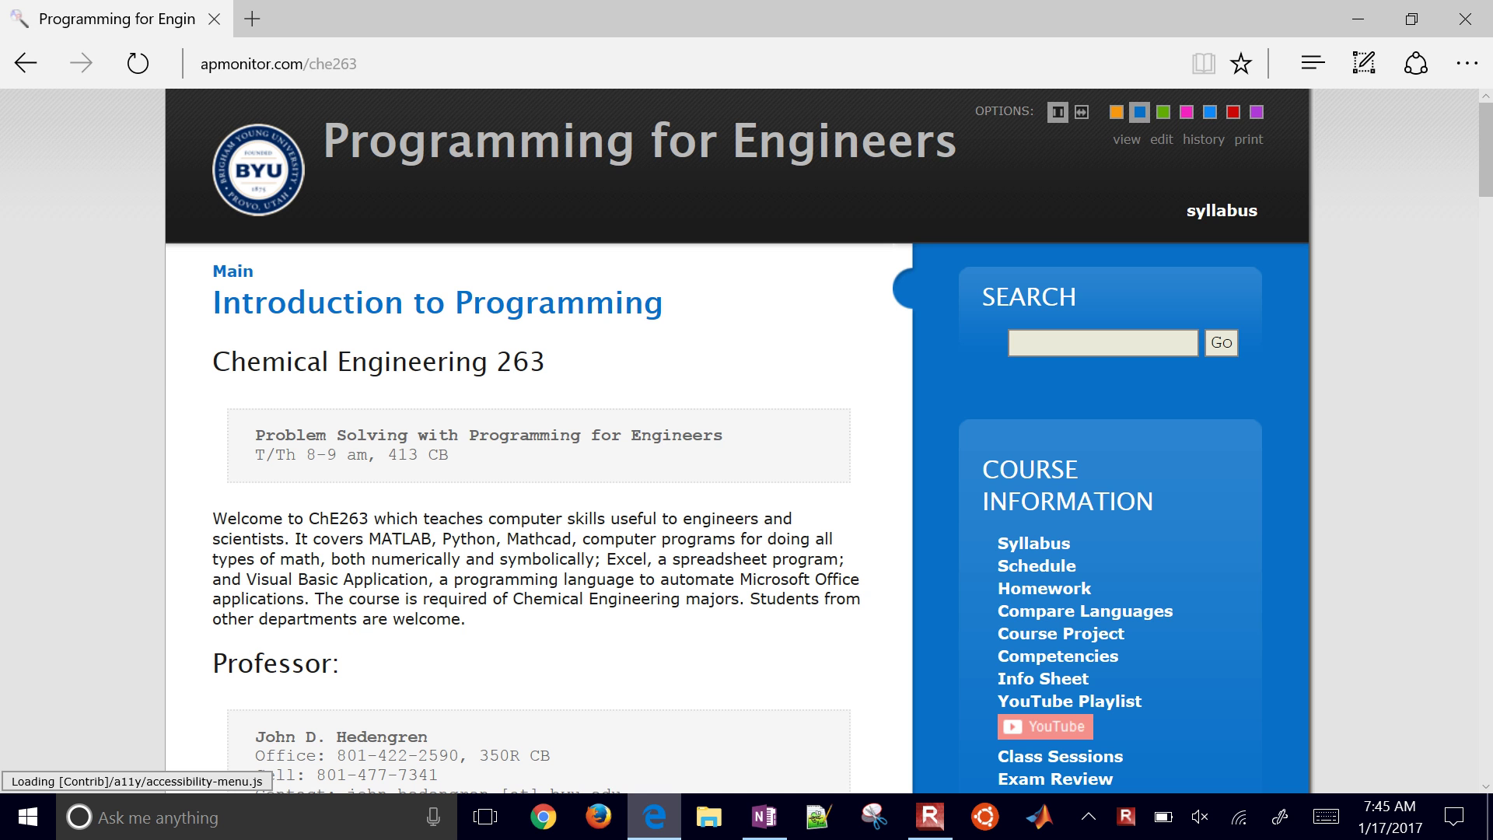
# Step: Zoom in, open the Info Sheet page, and scroll through its embedded personal information form
pyautogui.scroll(-4, 747, 441)
pyautogui.hotkey('ctrl', '+')
pyautogui.hotkey('ctrl', '+')
pyautogui.hotkey('ctrl', '+')
pyautogui.hotkey('ctrl', '+')
pyautogui.hotkey('ctrl', '+')
pyautogui.hotkey('ctrl', '+')
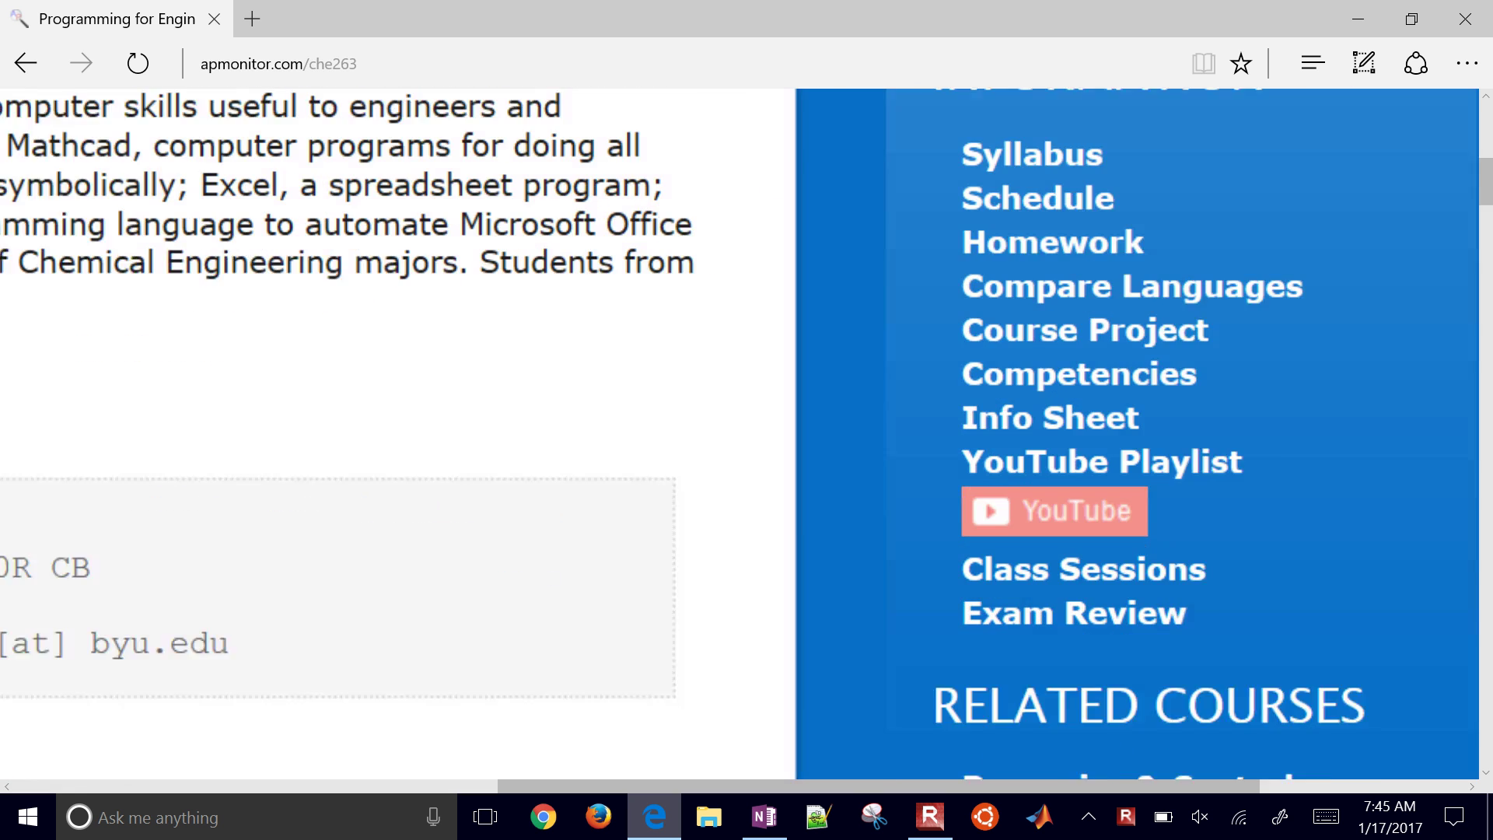
pyautogui.click(1068, 425)
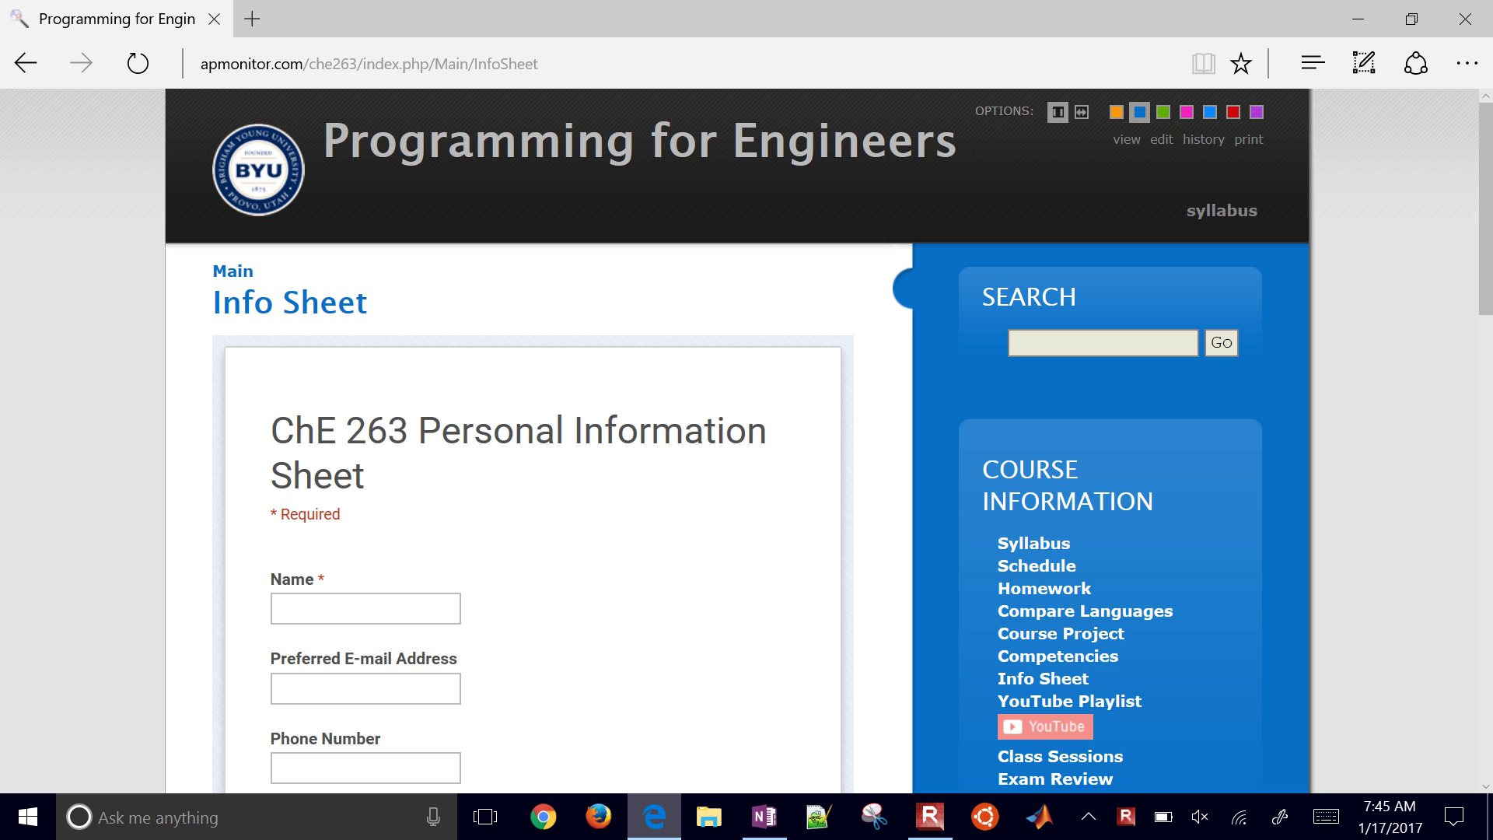
pyautogui.scroll(-10, 747, 441)
pyautogui.scroll(-3, 747, 441)
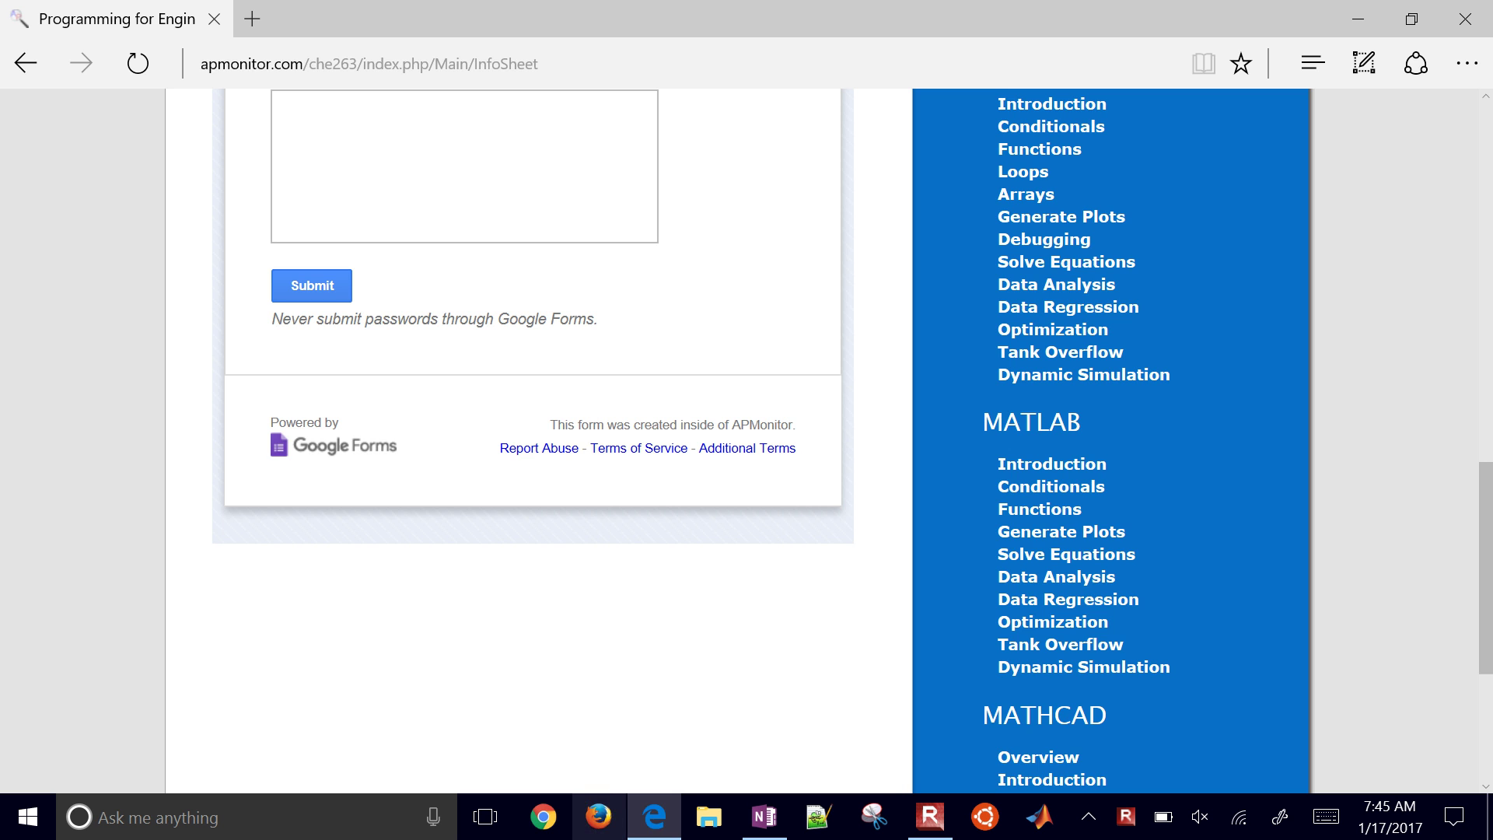
pyautogui.click(598, 816)
# Step: In Google Drive, open the ChE 263 folder and create a new Google Form there
pyautogui.write('drive.google.com/')
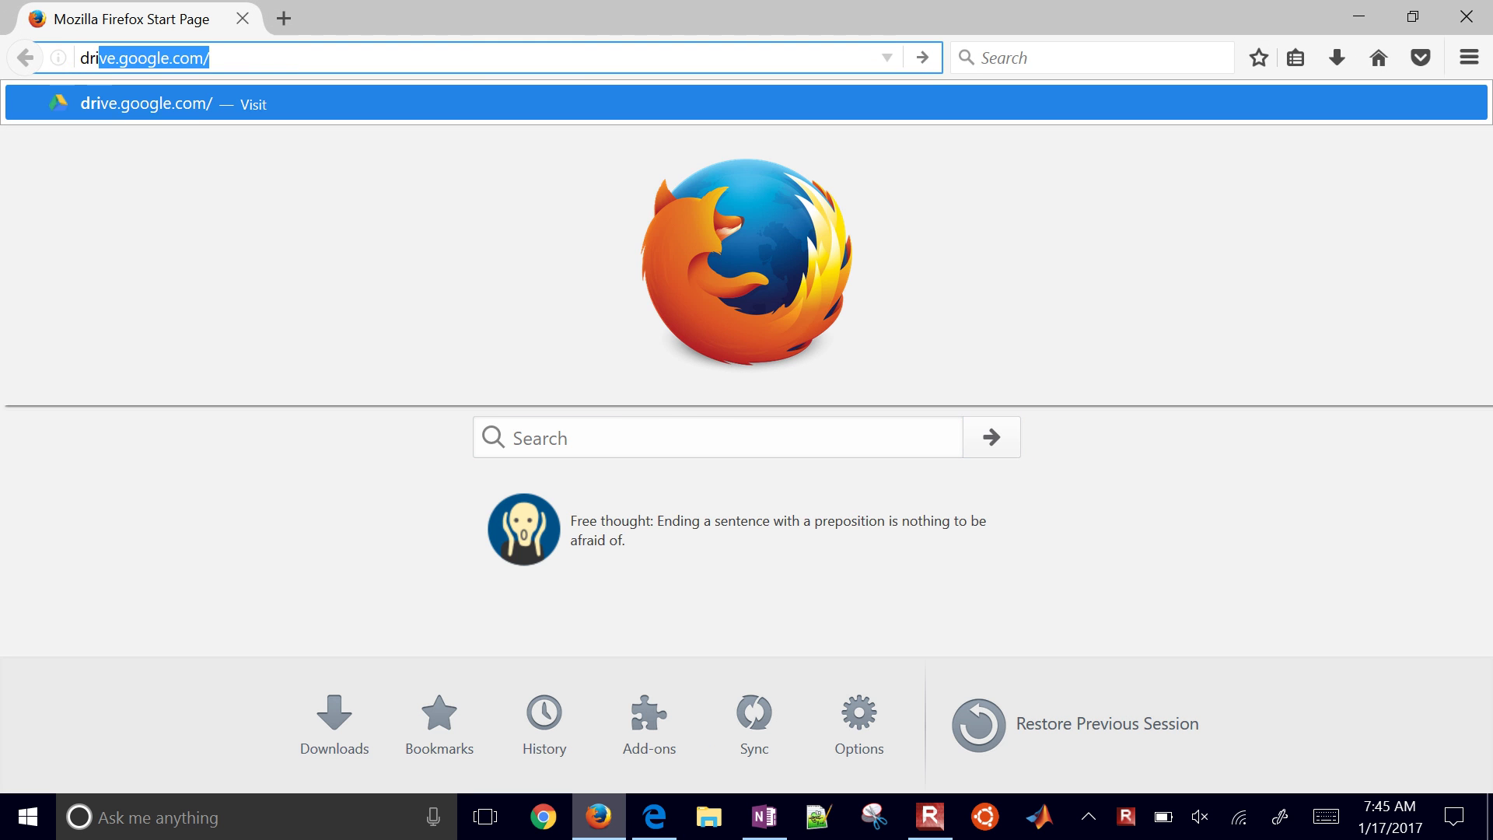
pyautogui.press('Return')
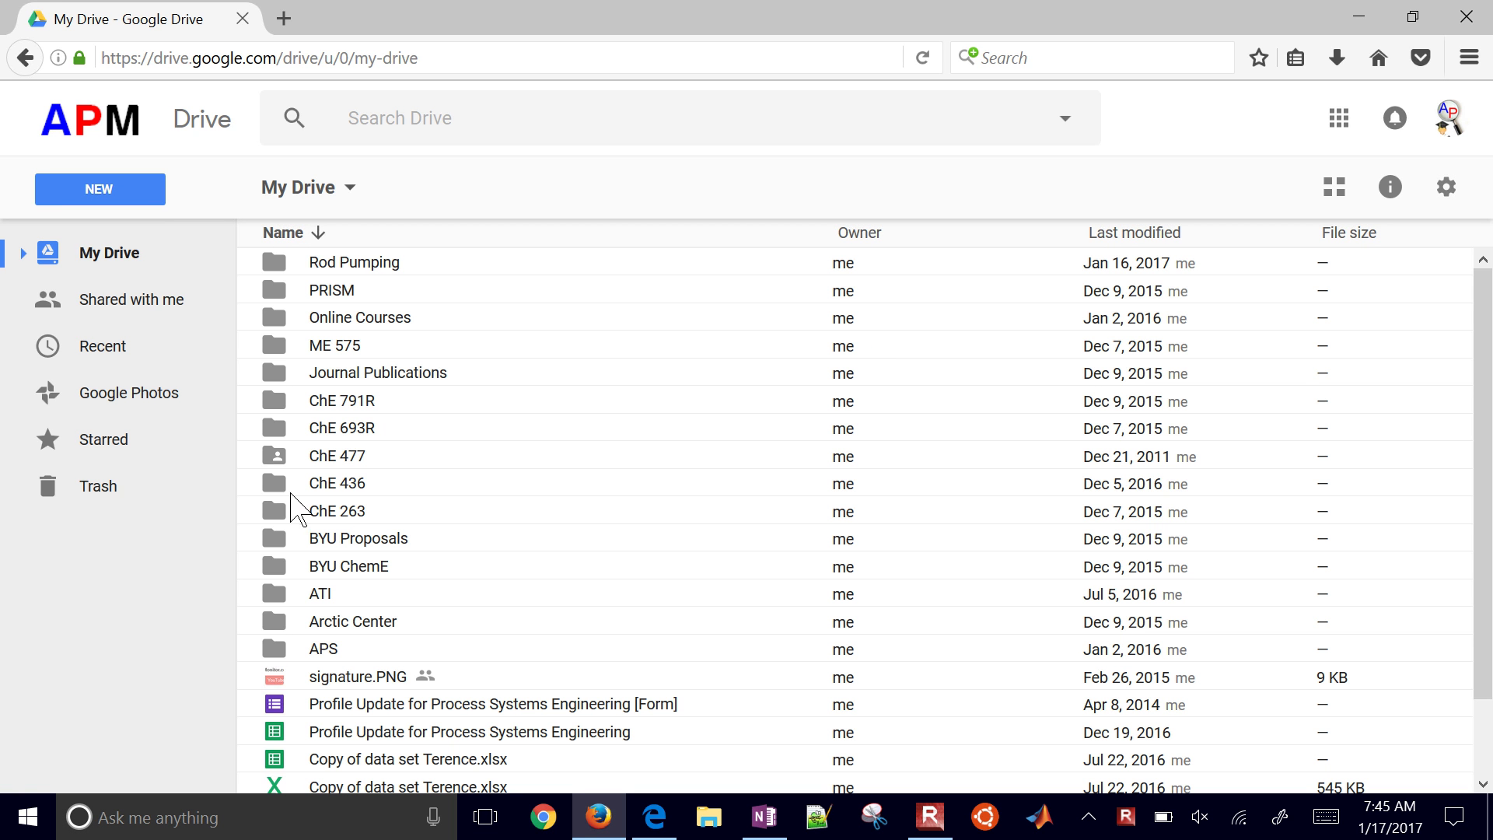
pyautogui.doubleClick(273, 510)
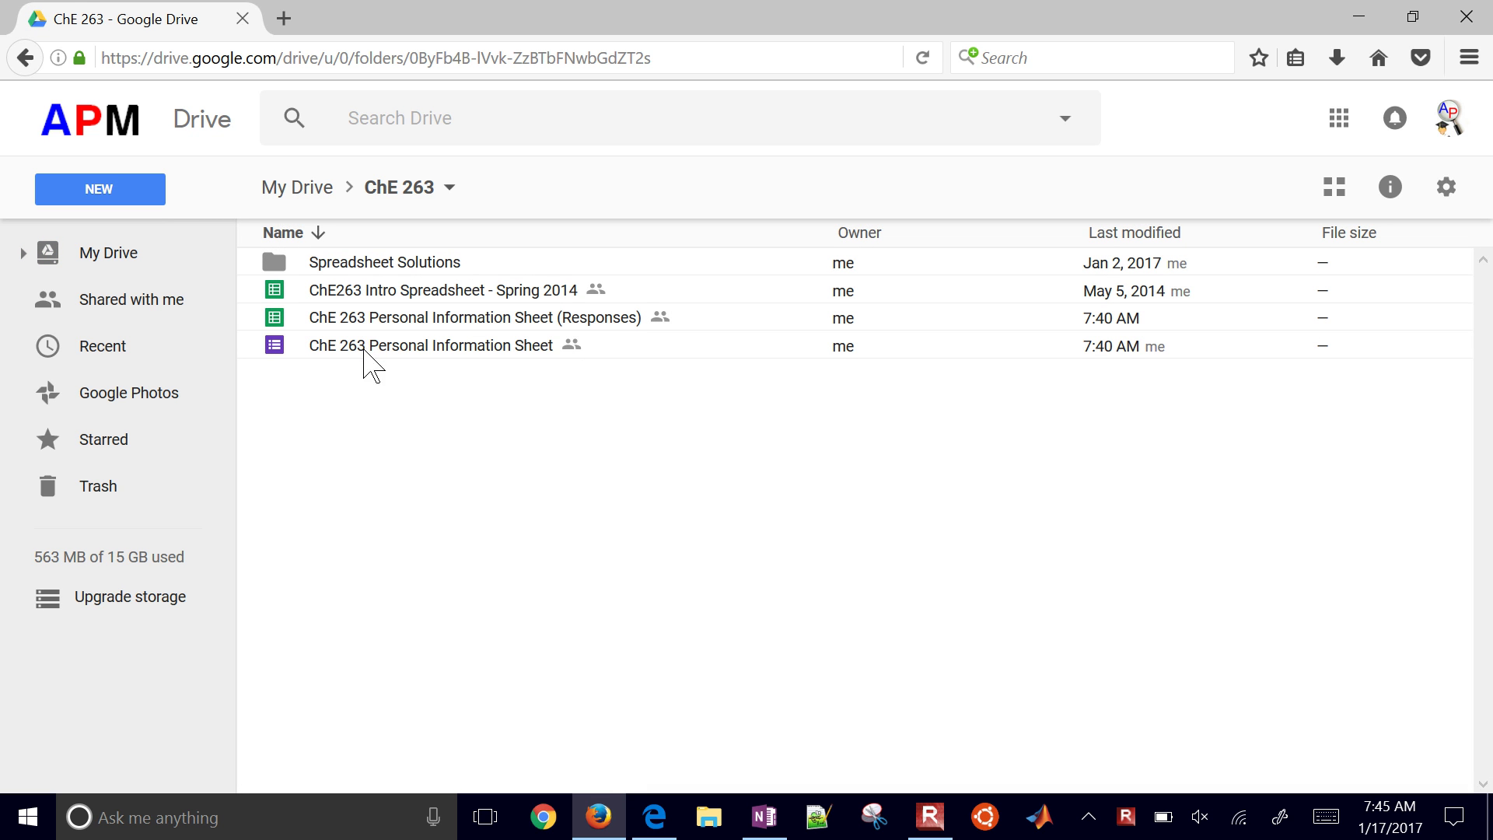
pyautogui.click(105, 192)
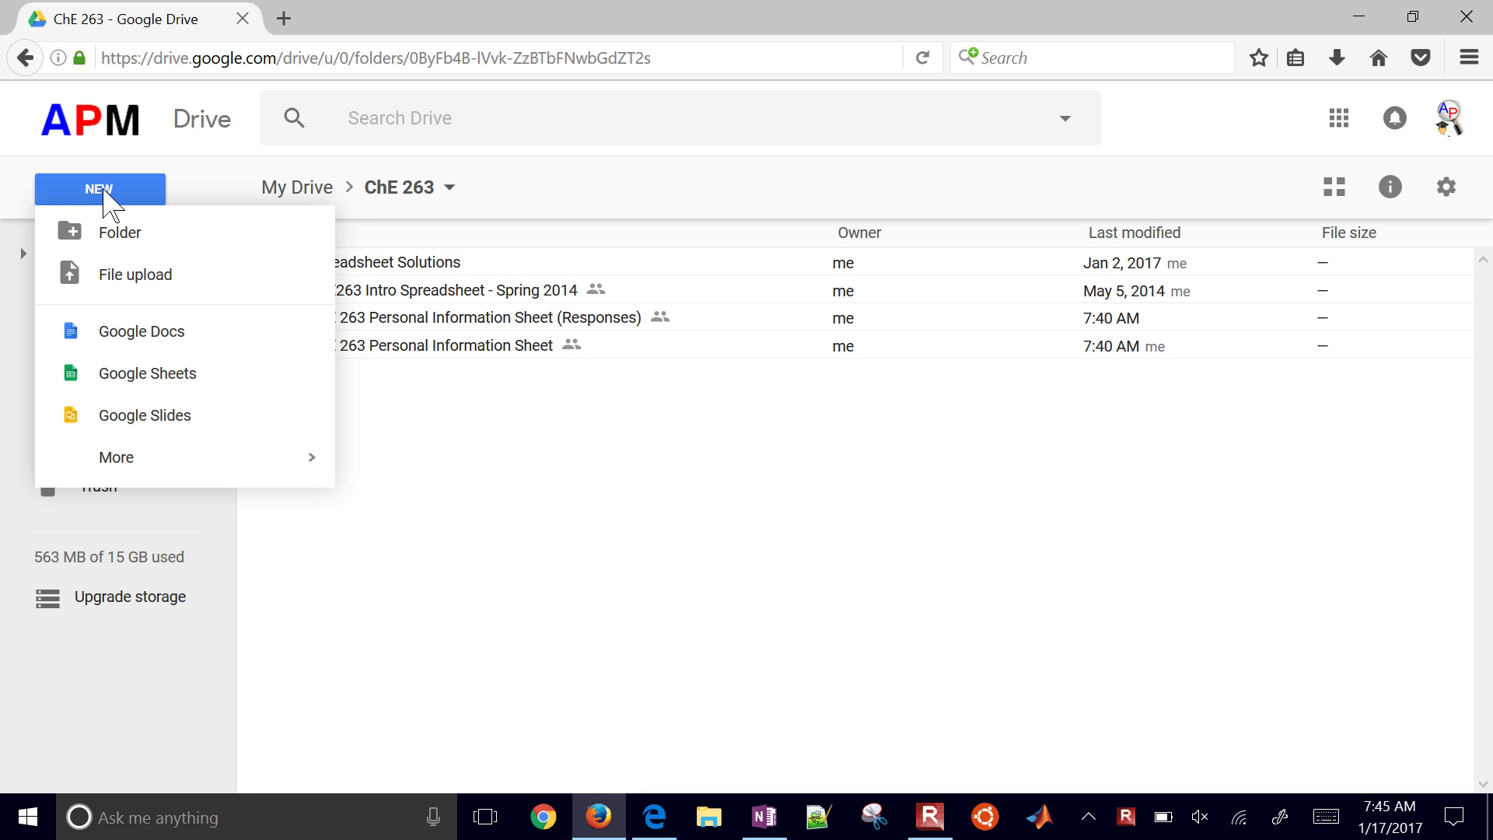
pyautogui.moveTo(130, 470)
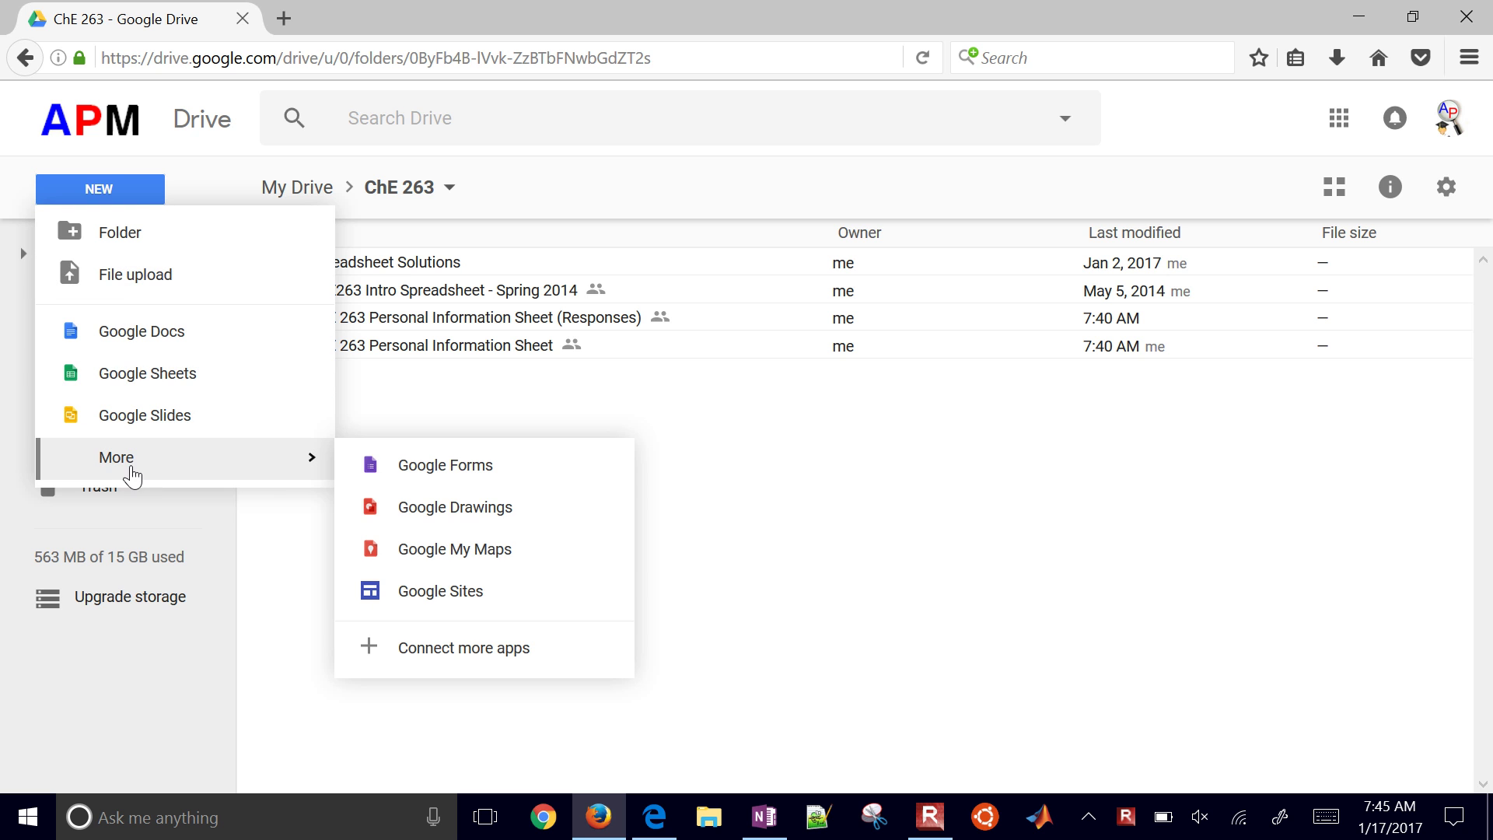
pyautogui.click(440, 470)
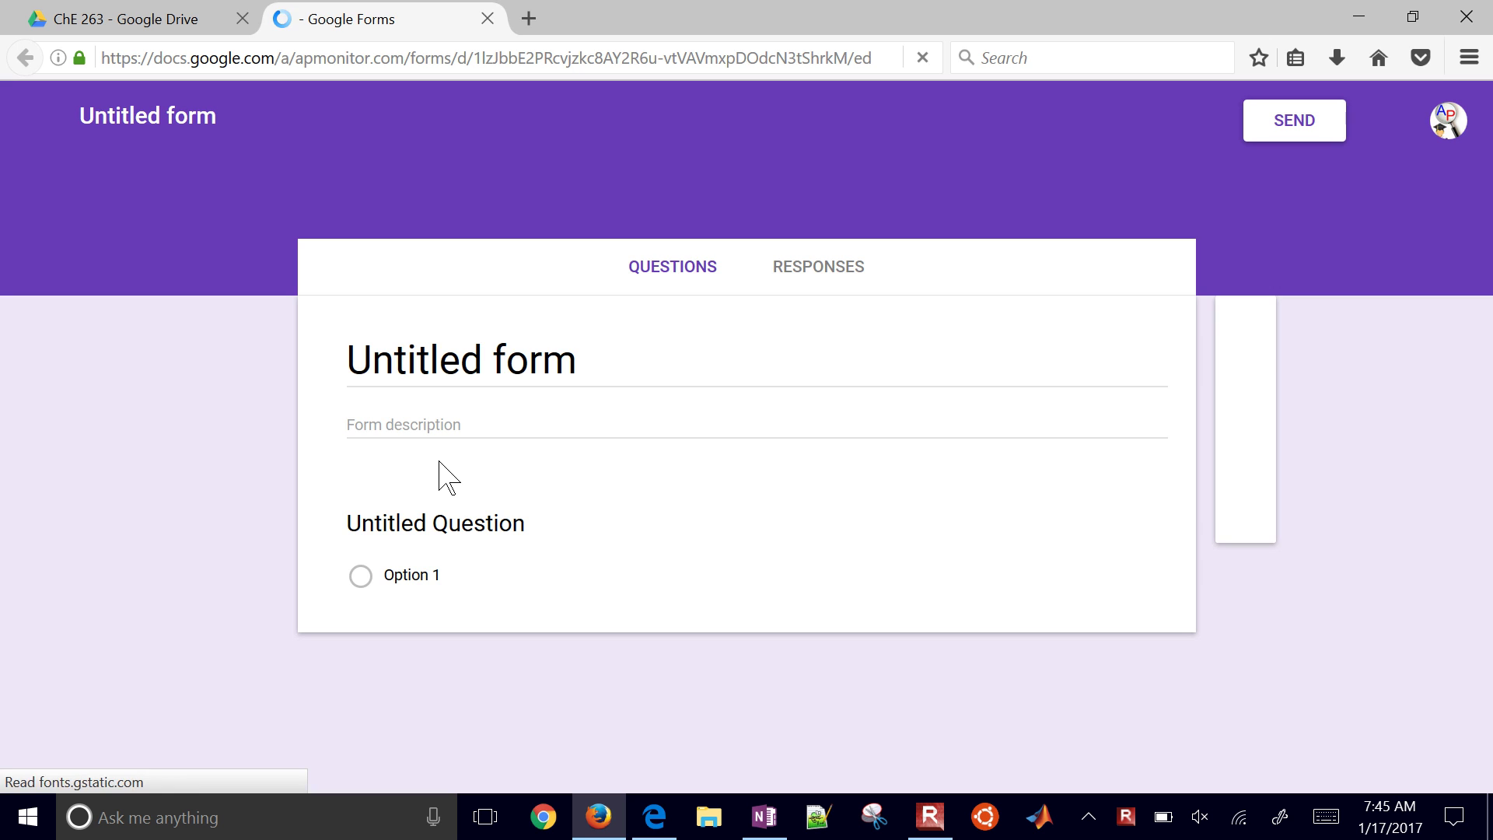
# Step: Replace 'Untitled form' with 'Information Sheet' and add the description 'Tell me about yourself'
pyautogui.click(510, 362)
pyautogui.click(518, 362)
pyautogui.press('End')
pyautogui.press('BackSpace')
pyautogui.press('BackSpace')
pyautogui.press('BackSpace')
pyautogui.press('BackSpace')
pyautogui.press('BackSpace')
pyautogui.press('BackSpace')
pyautogui.press('BackSpace')
pyautogui.press('BackSpace')
pyautogui.press('BackSpace')
pyautogui.press('BackSpace')
pyautogui.press('BackSpace')
pyautogui.press('BackSpace')
pyautogui.press('BackSpace')
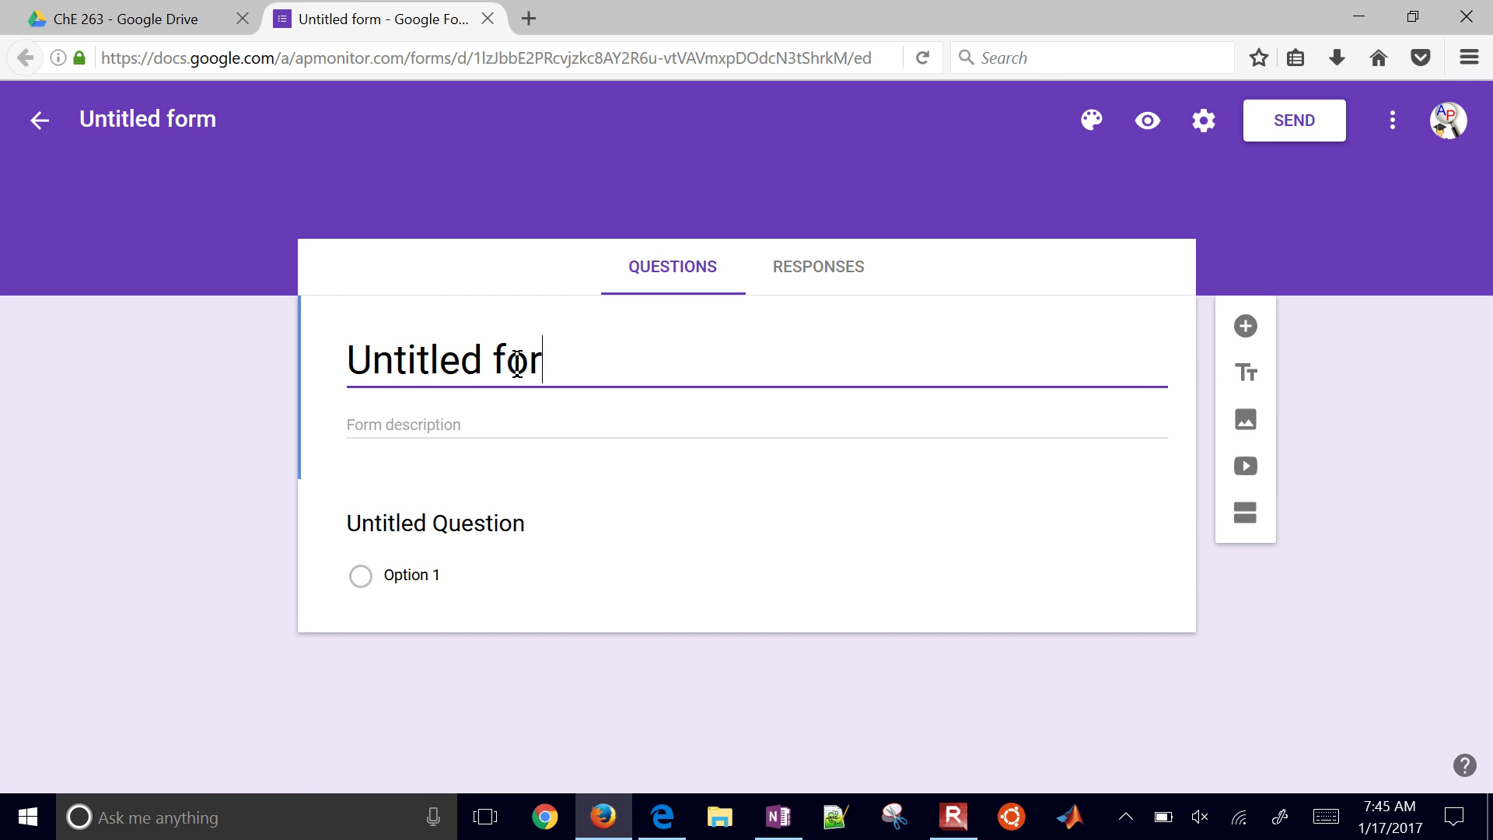
pyautogui.write('Information Sheet')
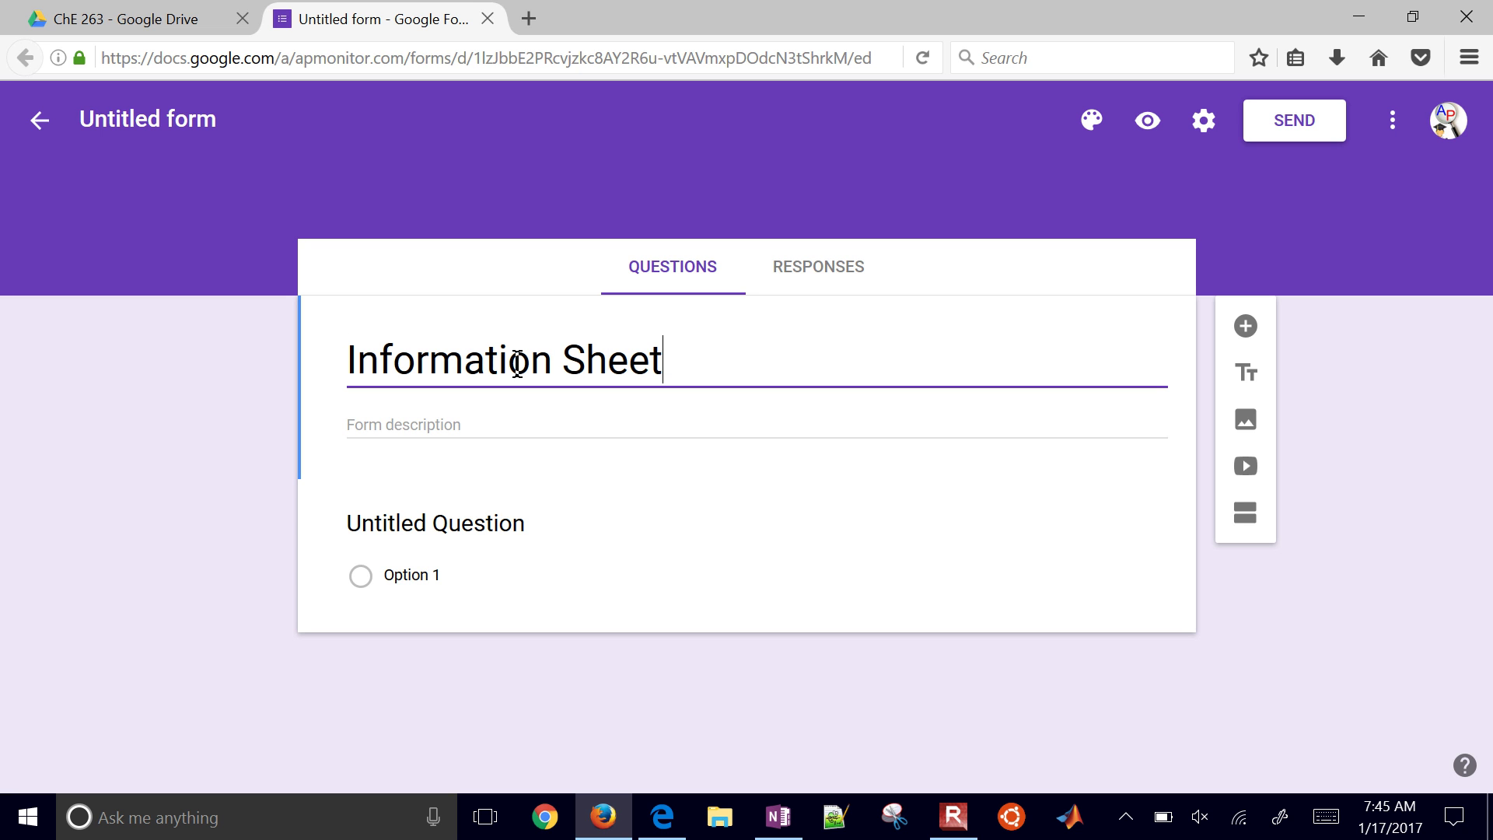
pyautogui.press('Tab')
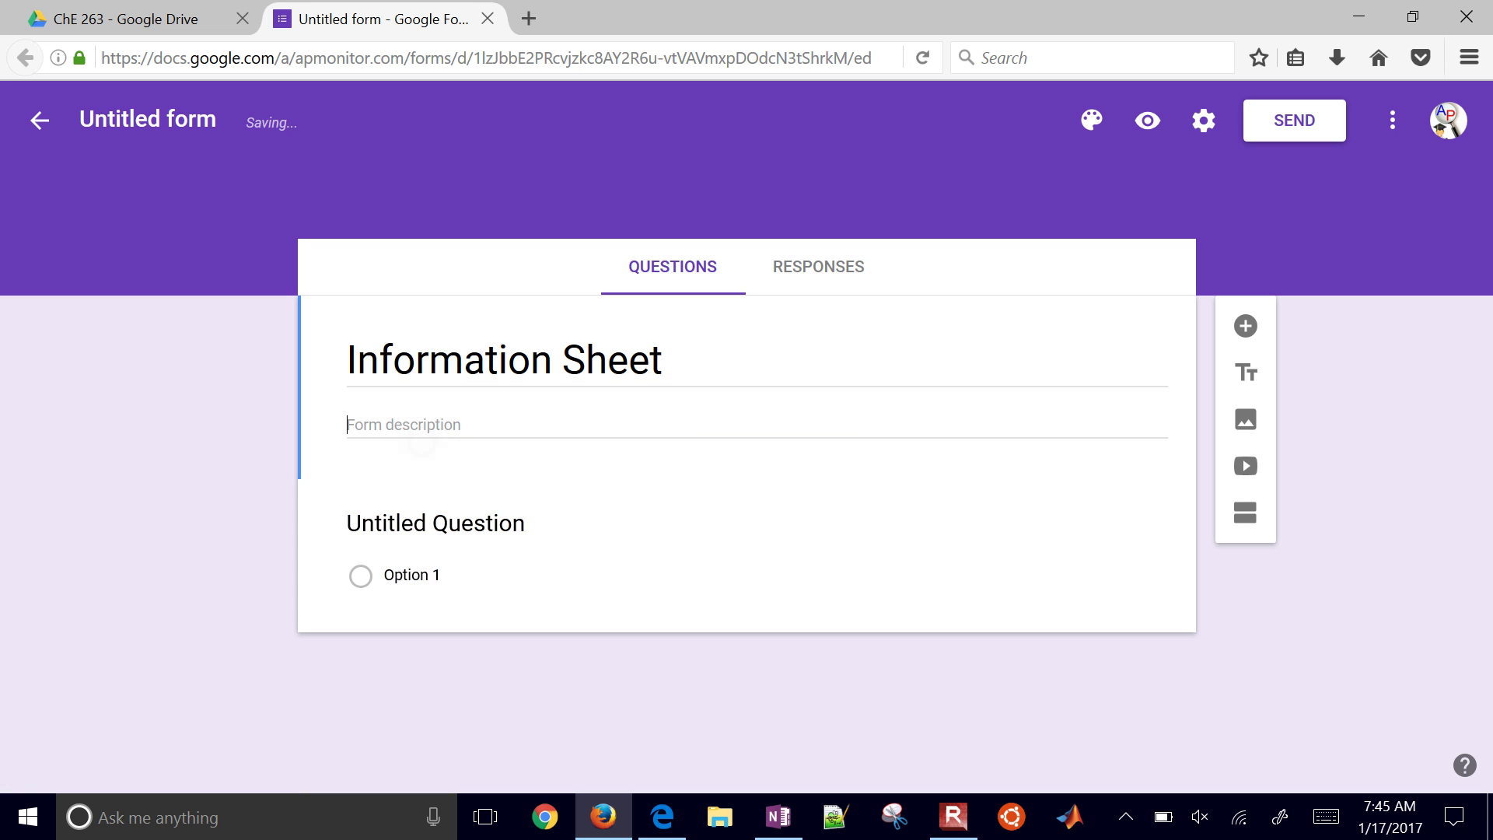
pyautogui.write('Tell me abo')
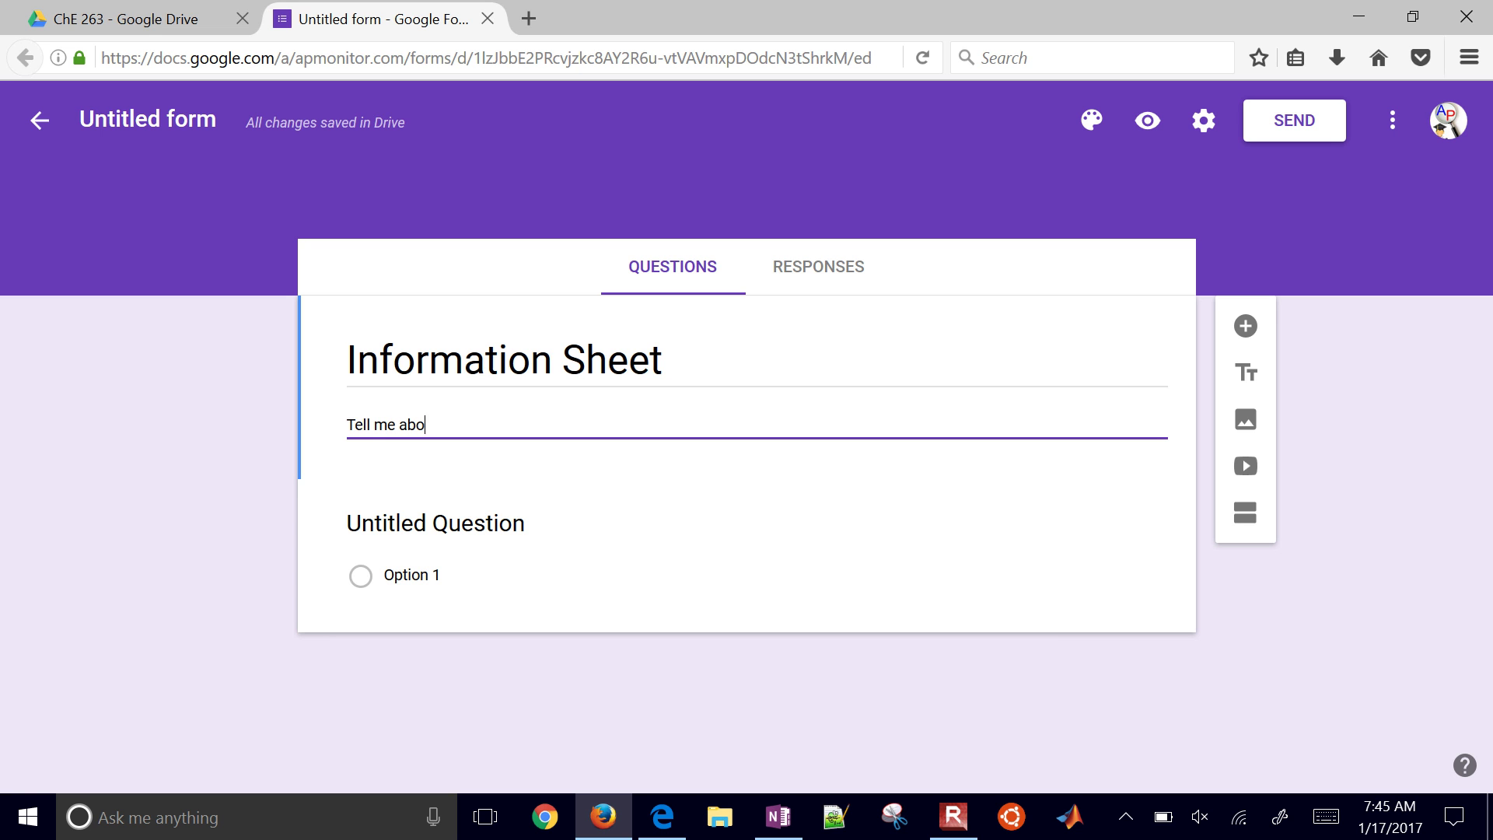
pyautogui.write('ut yourself')
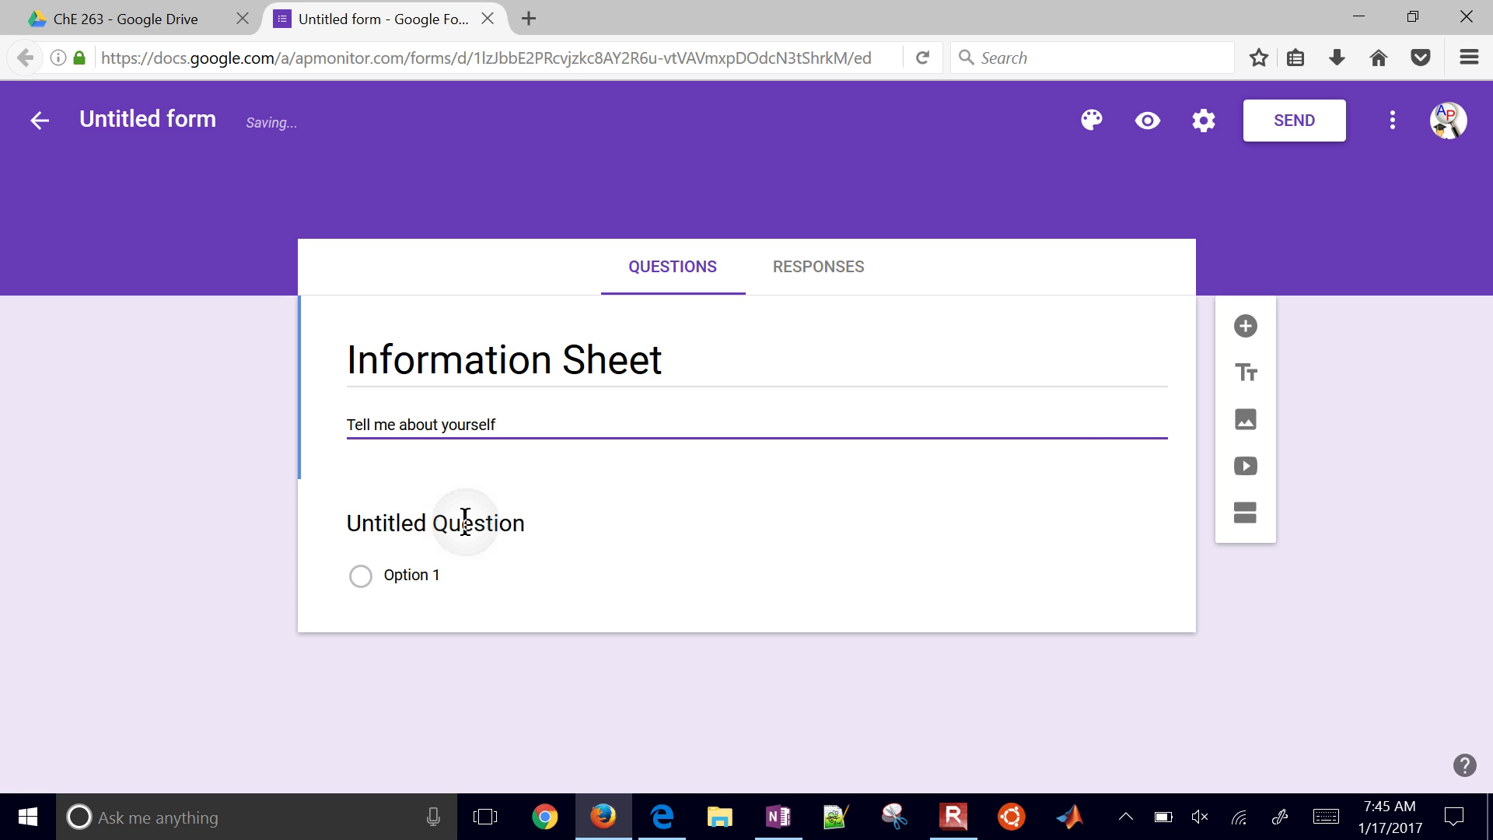
# Step: Make the first question a required short answer titled 'Name (First and Last)'
pyautogui.click(463, 523)
pyautogui.press('BackSpace')
pyautogui.press('BackSpace')
pyautogui.press('BackSpace')
pyautogui.press('BackSpace')
pyautogui.press('BackSpace')
pyautogui.press('BackSpace')
pyautogui.press('BackSpace')
pyautogui.press('BackSpace')
pyautogui.press('BackSpace')
pyautogui.press('BackSpace')
pyautogui.press('BackSpace')
pyautogui.press('BackSpace')
pyautogui.press('BackSpace')
pyautogui.press('BackSpace')
pyautogui.press('BackSpace')
pyautogui.press('BackSpace')
pyautogui.press('BackSpace')
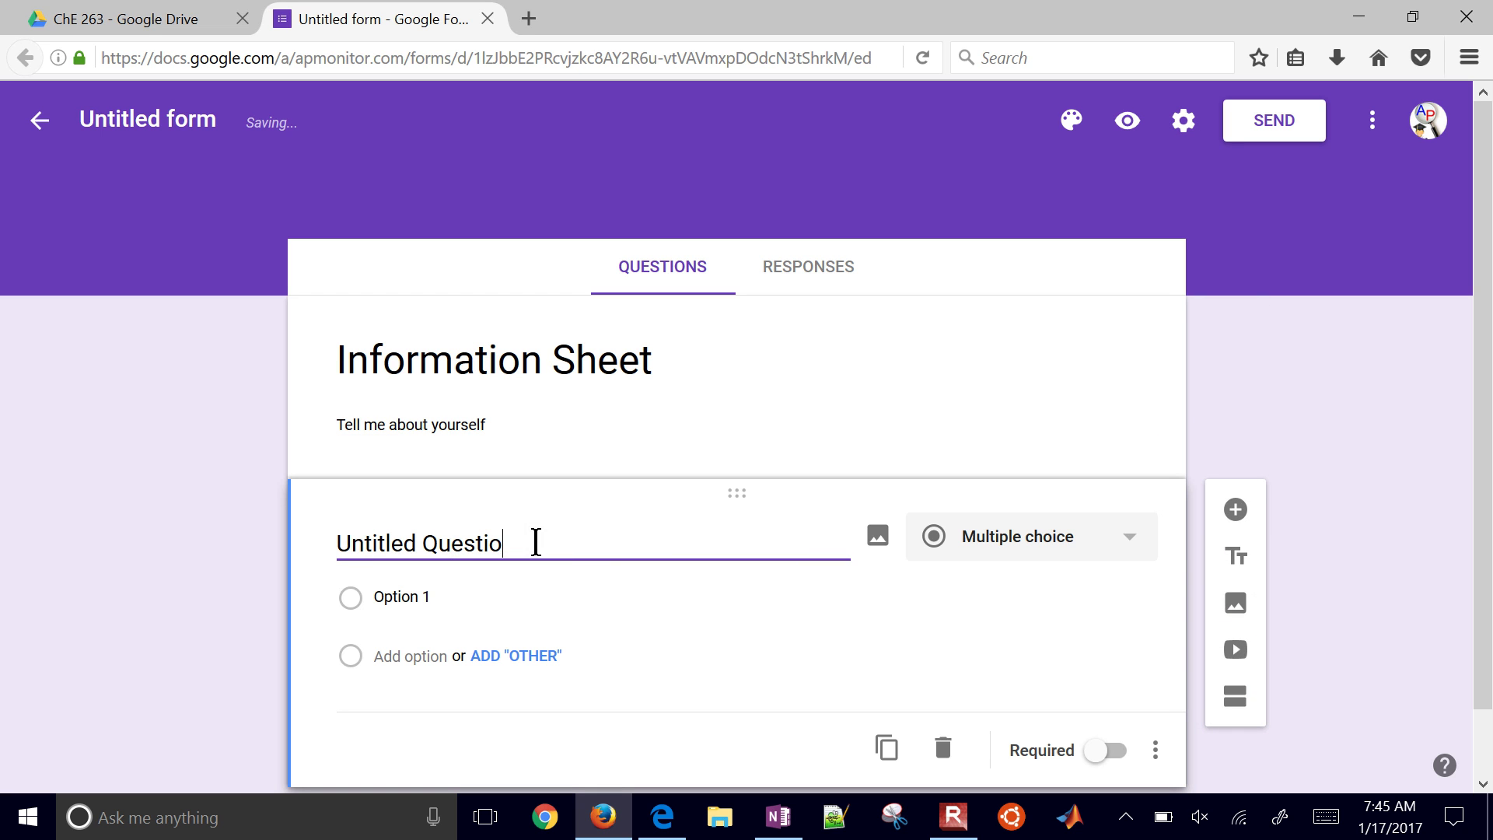
pyautogui.write('Name')
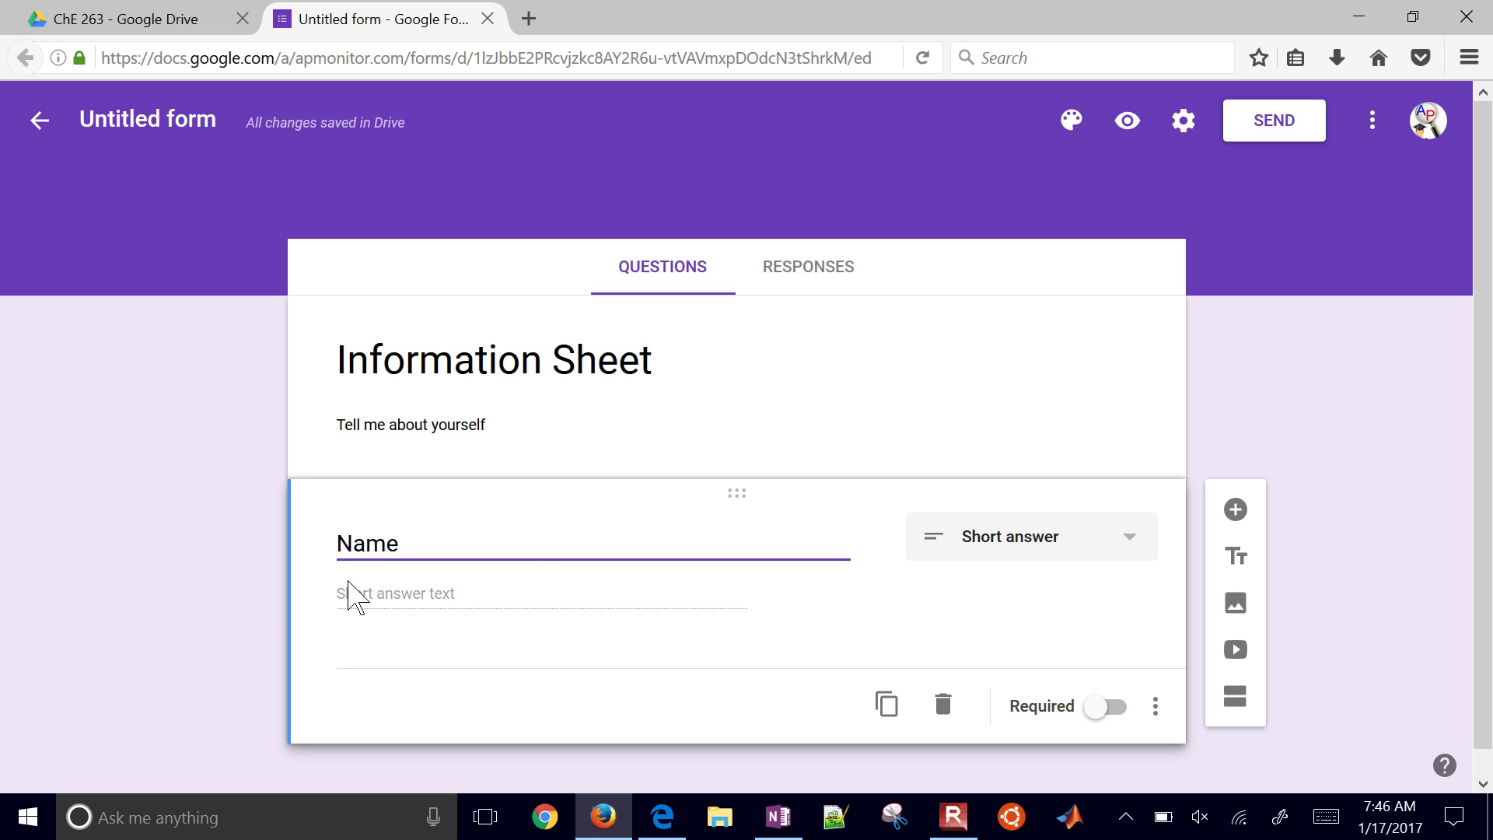
pyautogui.click(1130, 557)
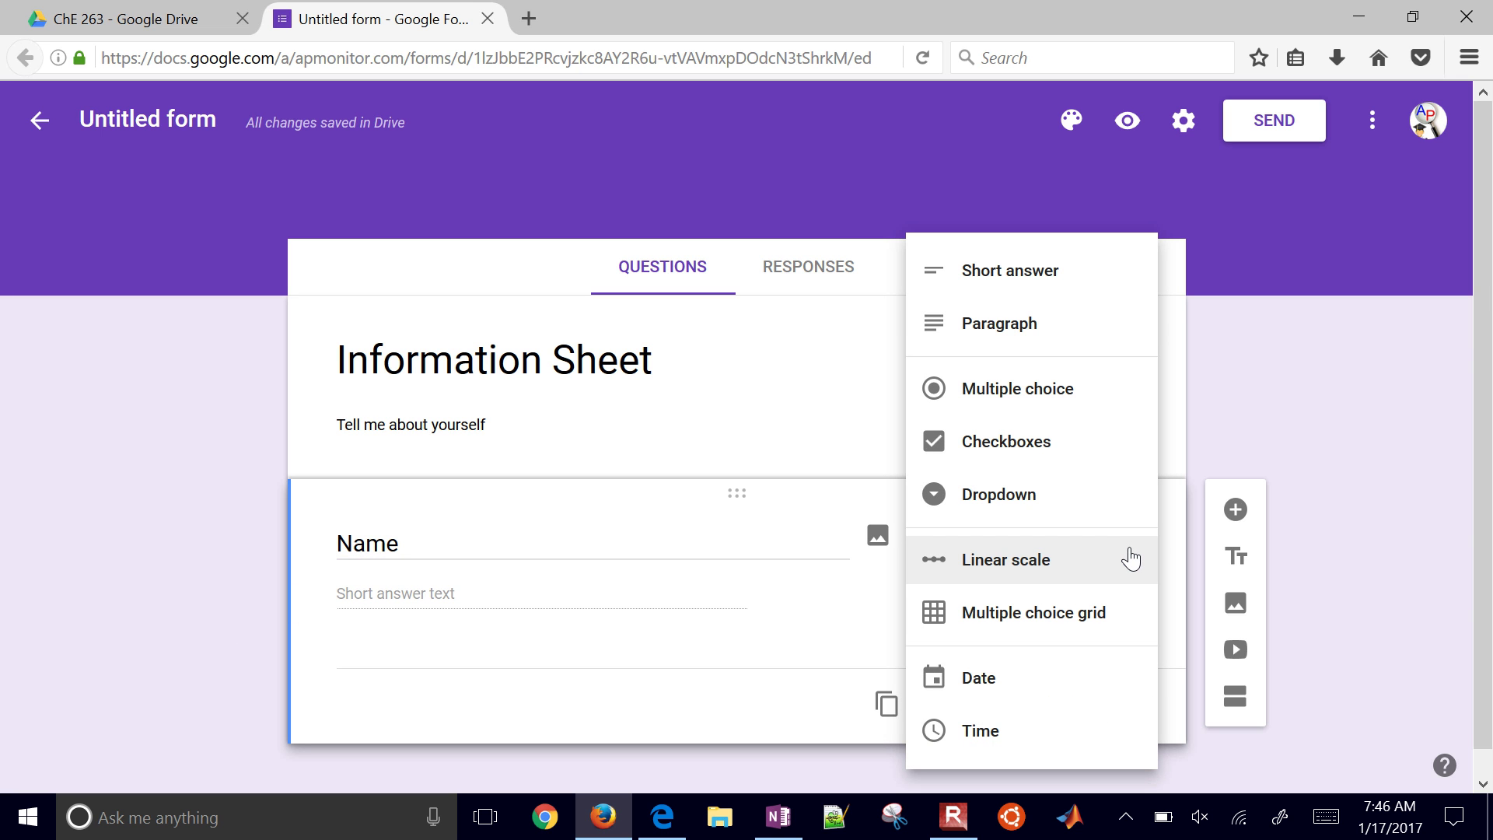
pyautogui.click(583, 544)
pyautogui.write('(First and Last)')
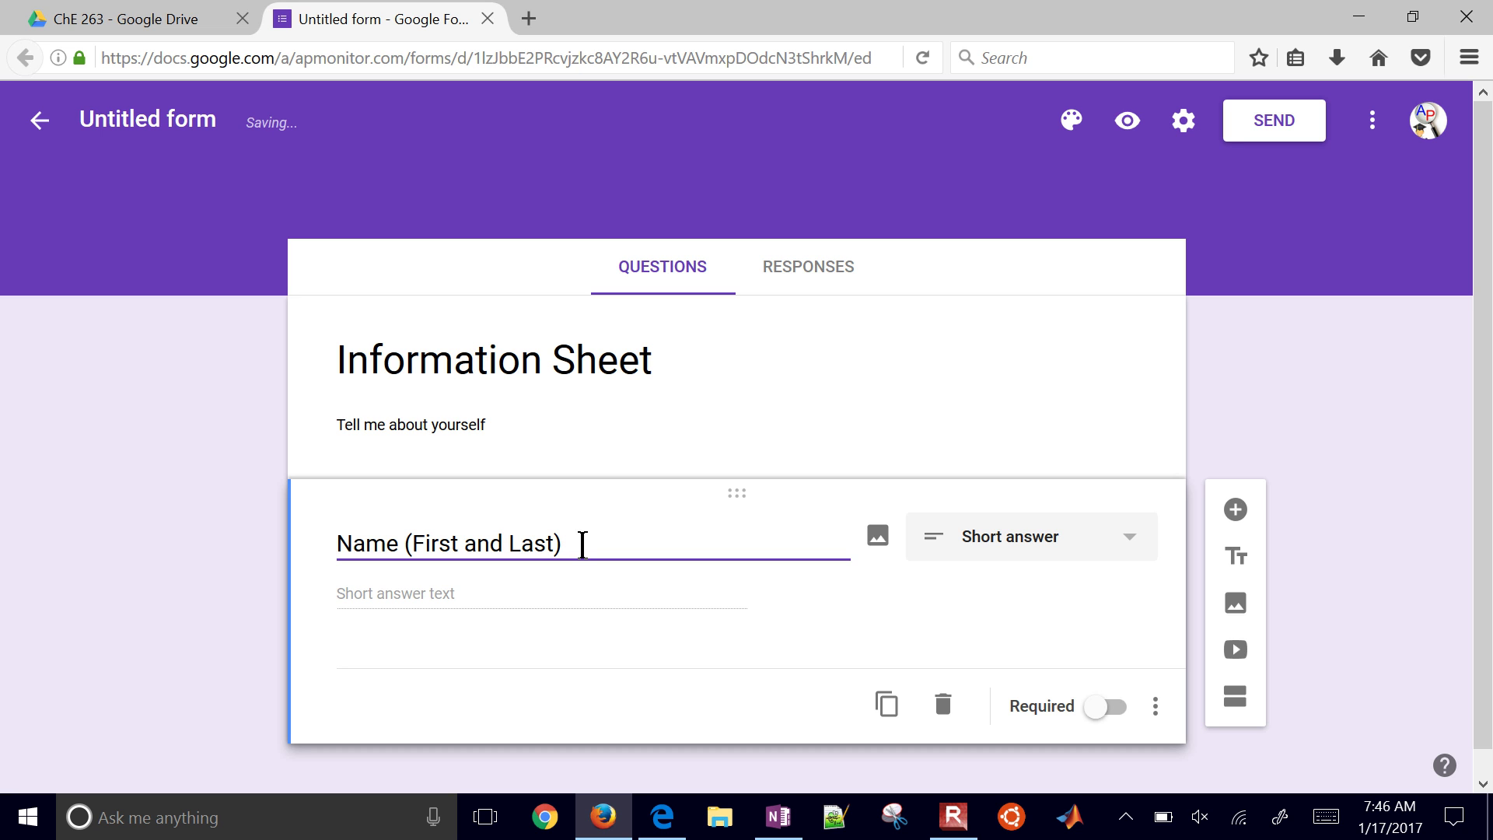
pyautogui.click(1101, 685)
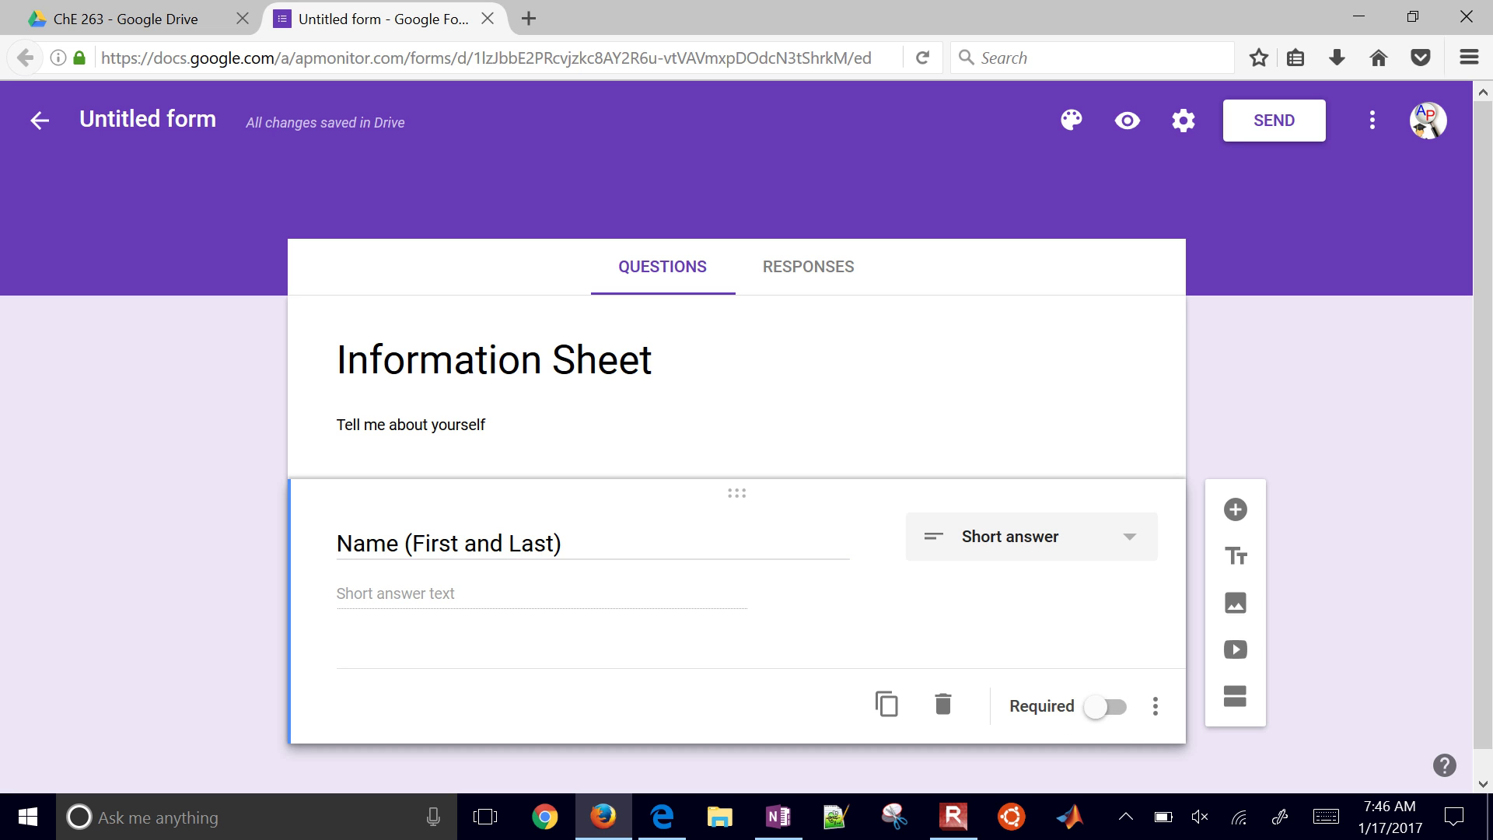
pyautogui.click(1106, 708)
pyautogui.click(1109, 709)
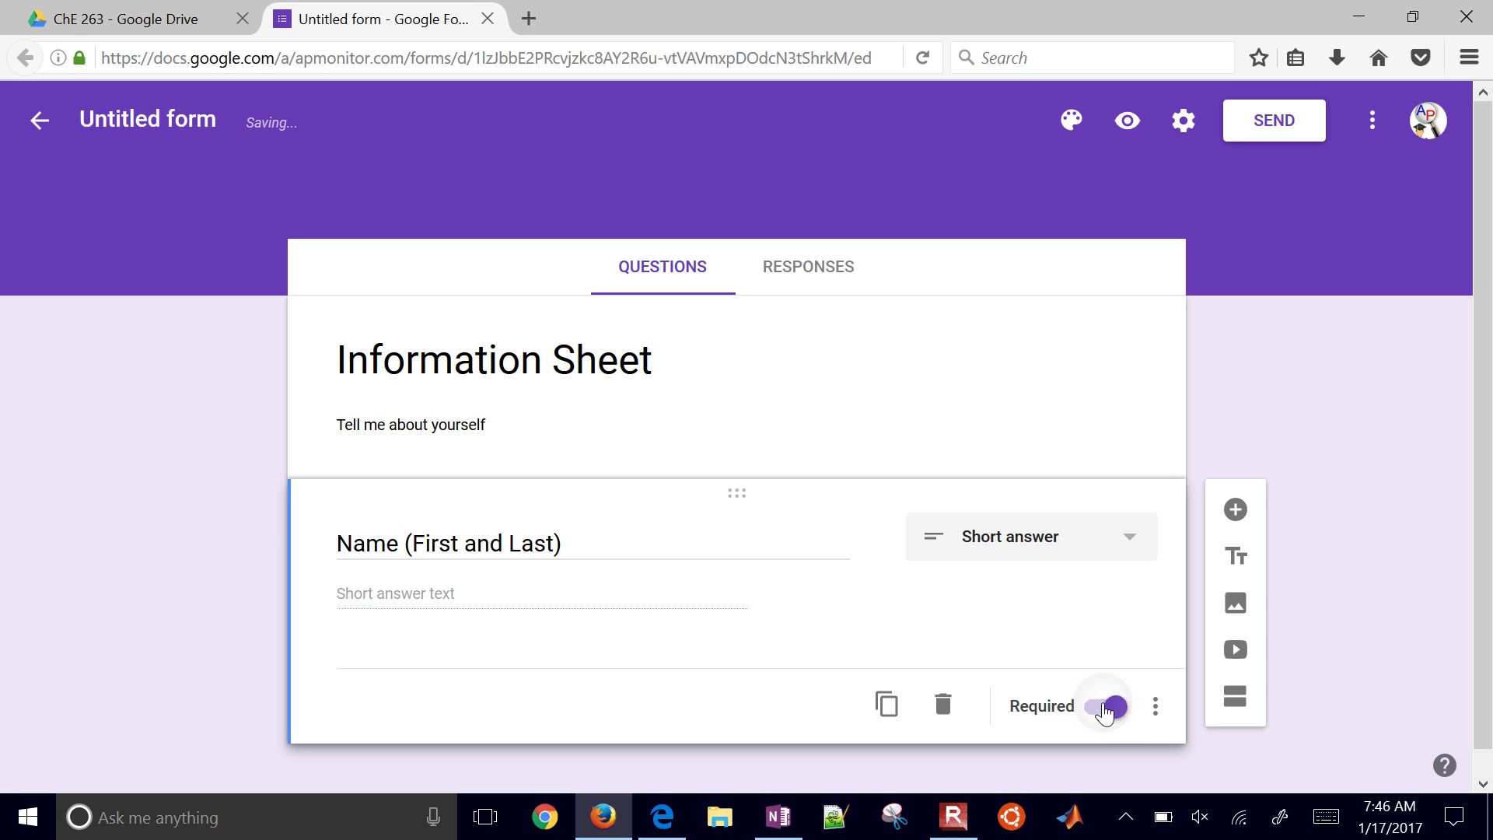
pyautogui.click(1111, 710)
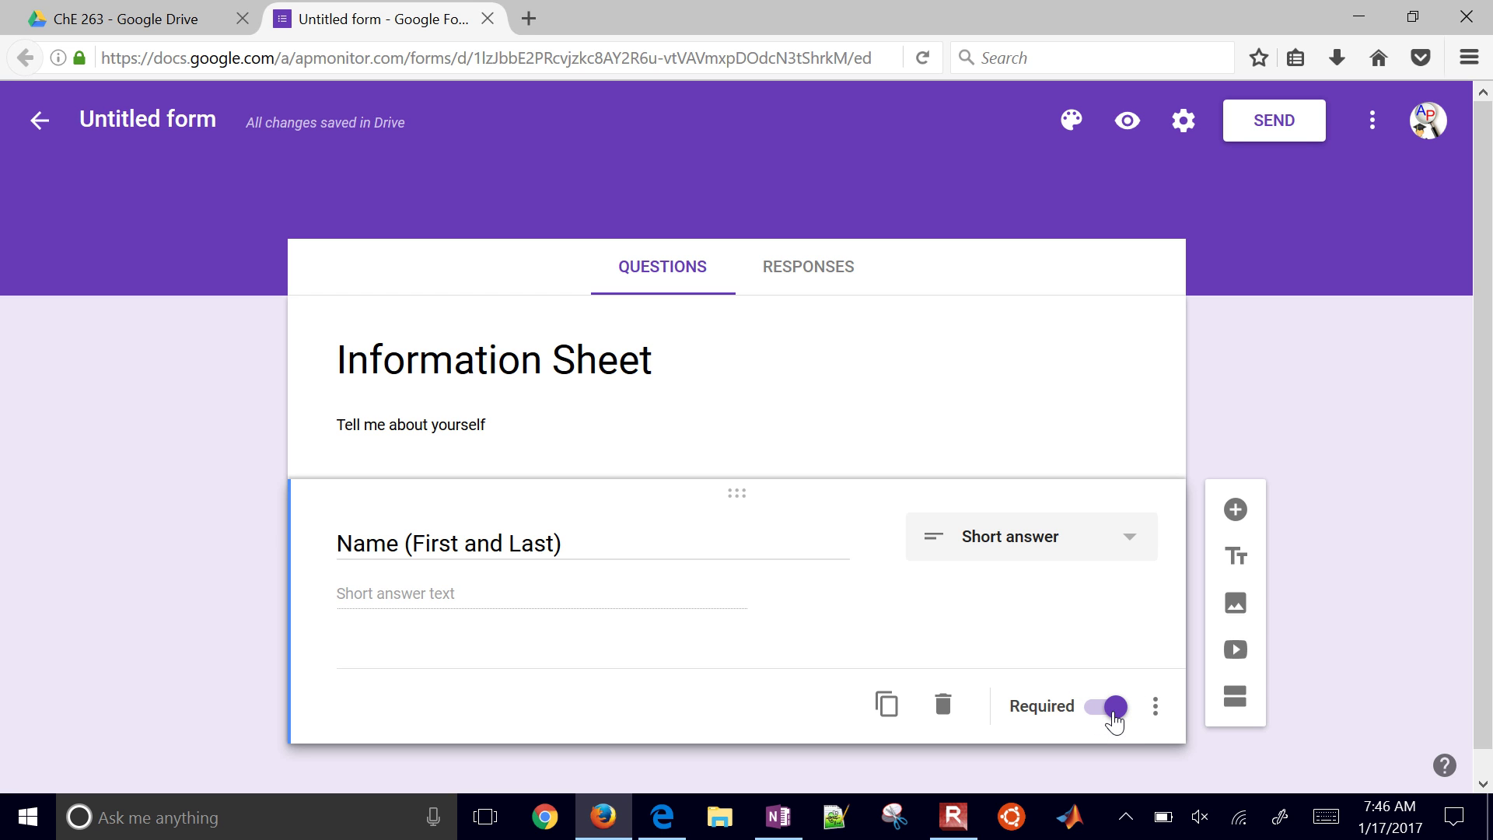
# Step: Duplicate it and retitle the copy 'Name of Favorite Star Wars Character'
pyautogui.click(885, 706)
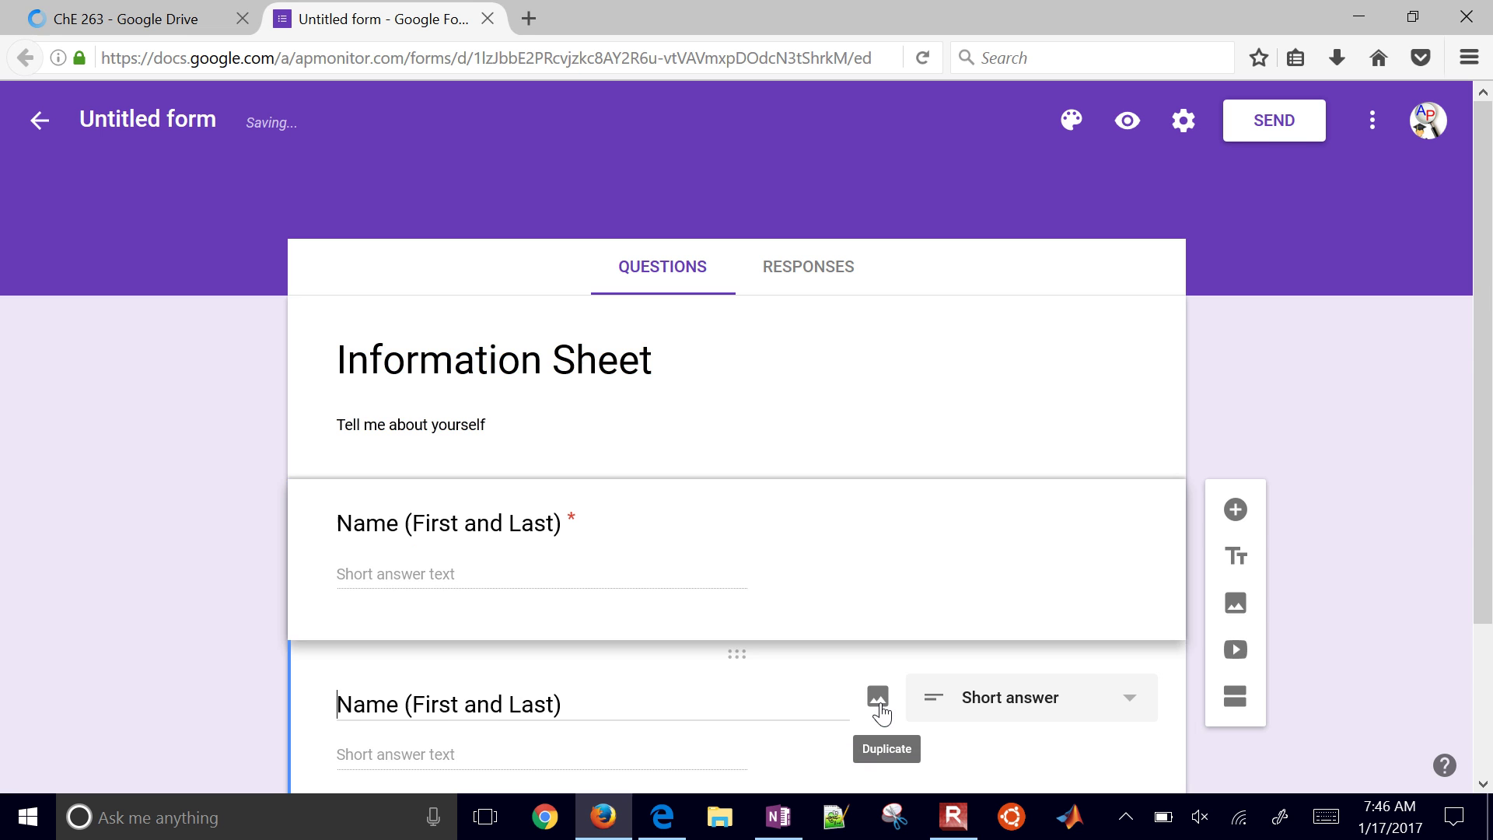
pyautogui.click(392, 708)
pyautogui.write('of Fav')
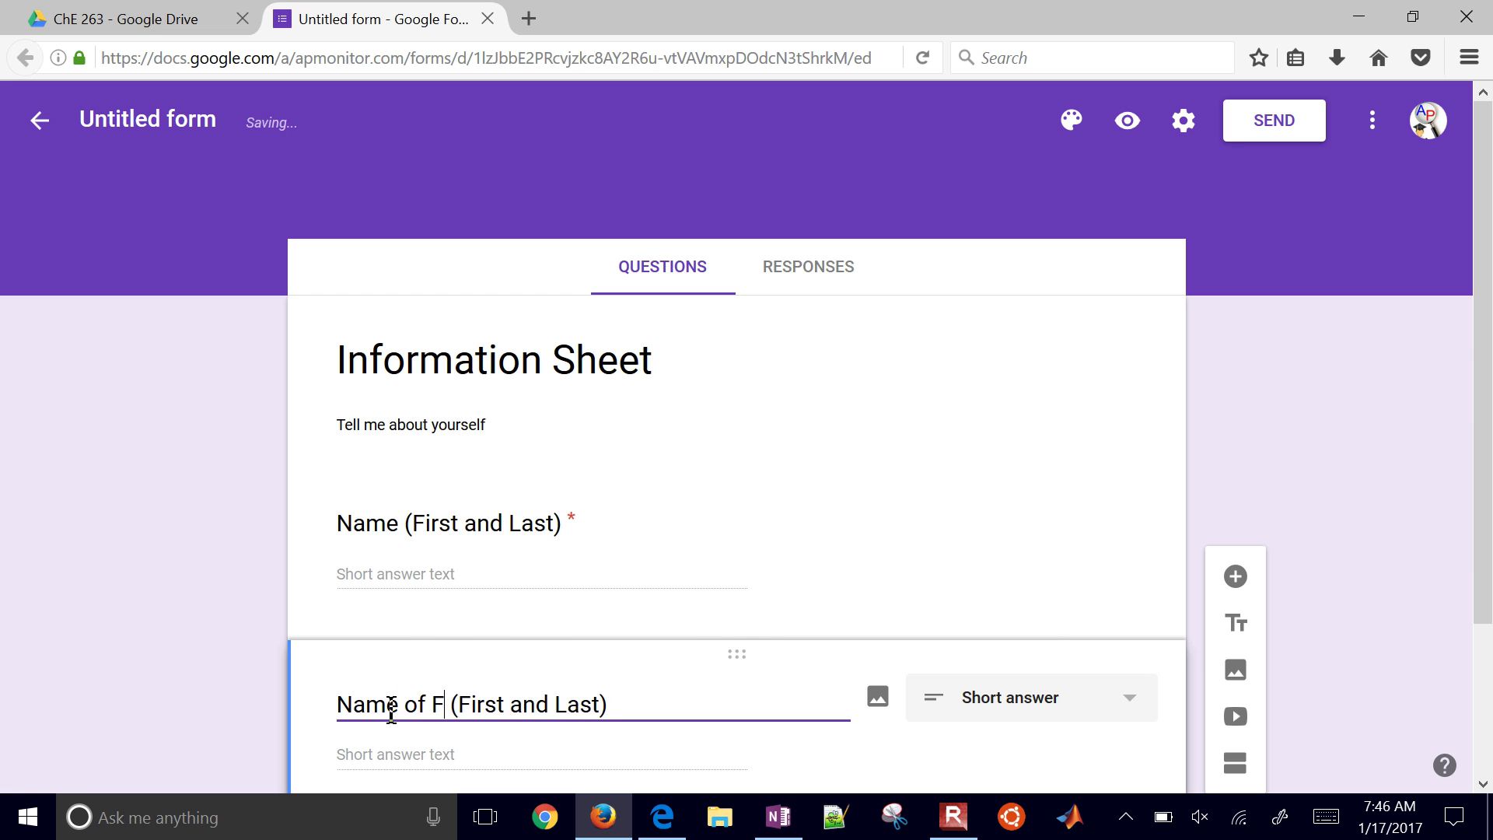
pyautogui.write('orite Star')
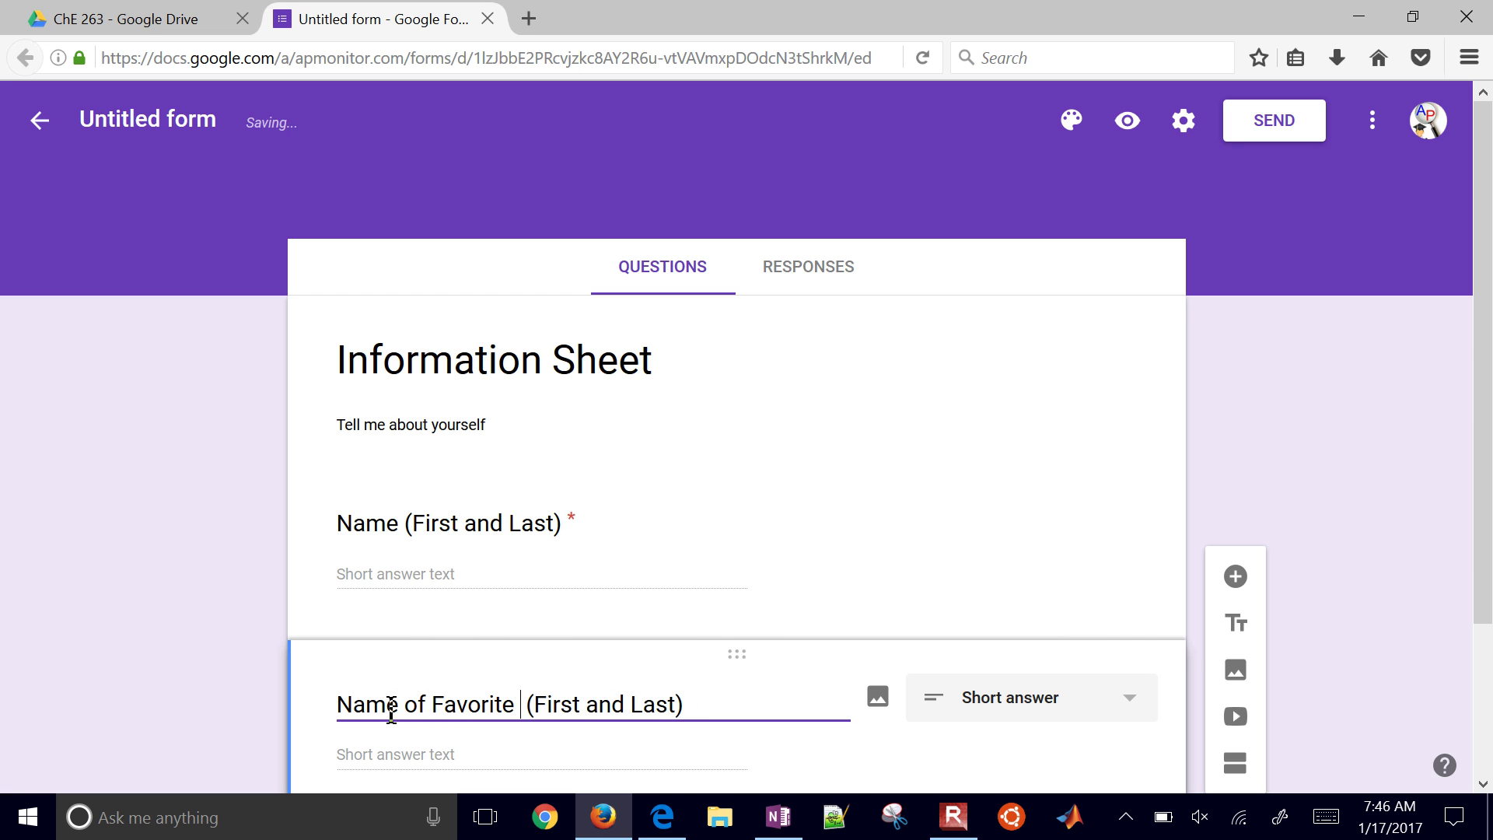
pyautogui.write(' Wars C')
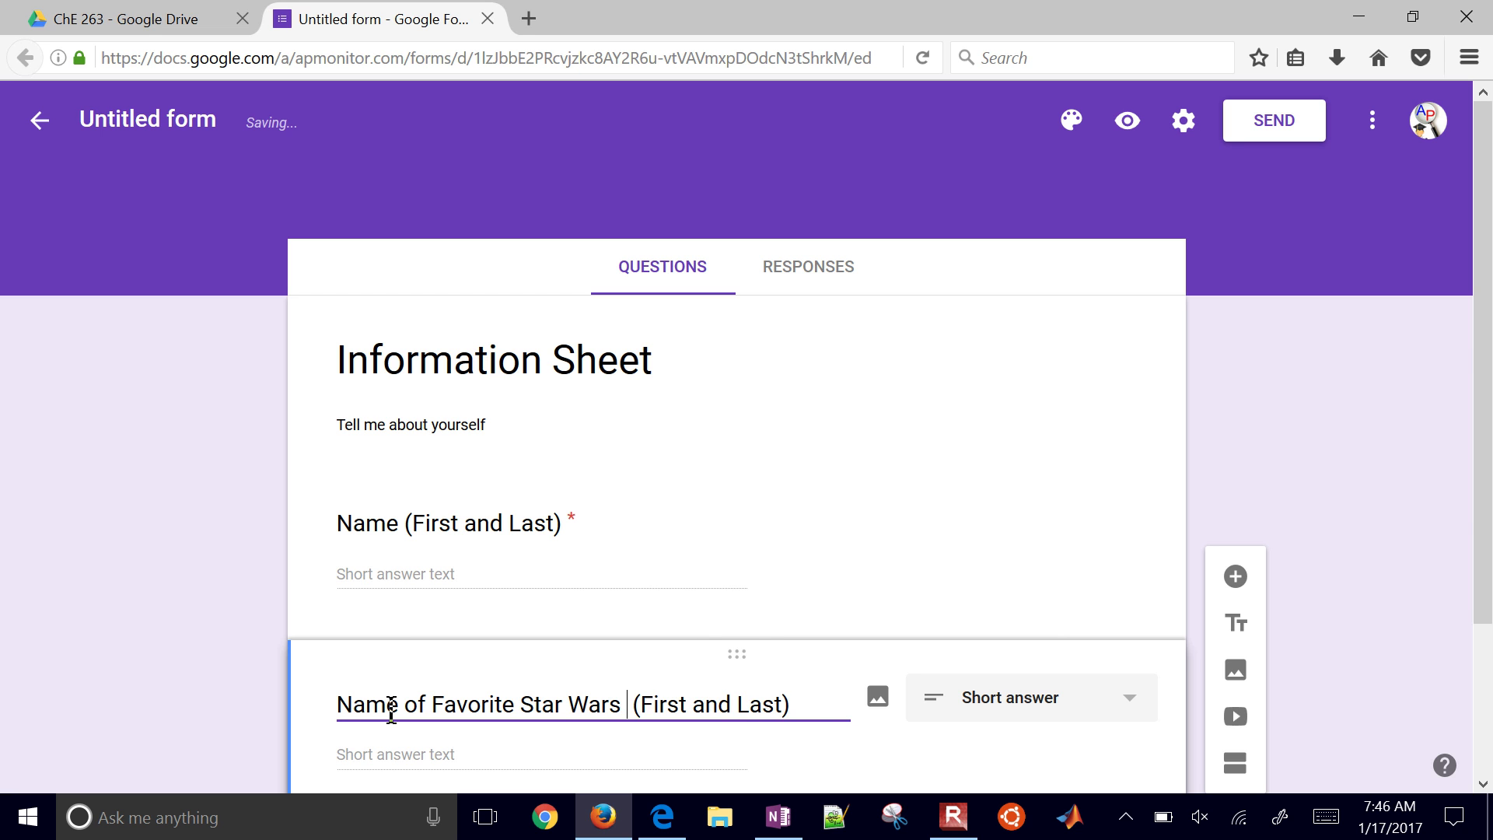
pyautogui.write('haracter')
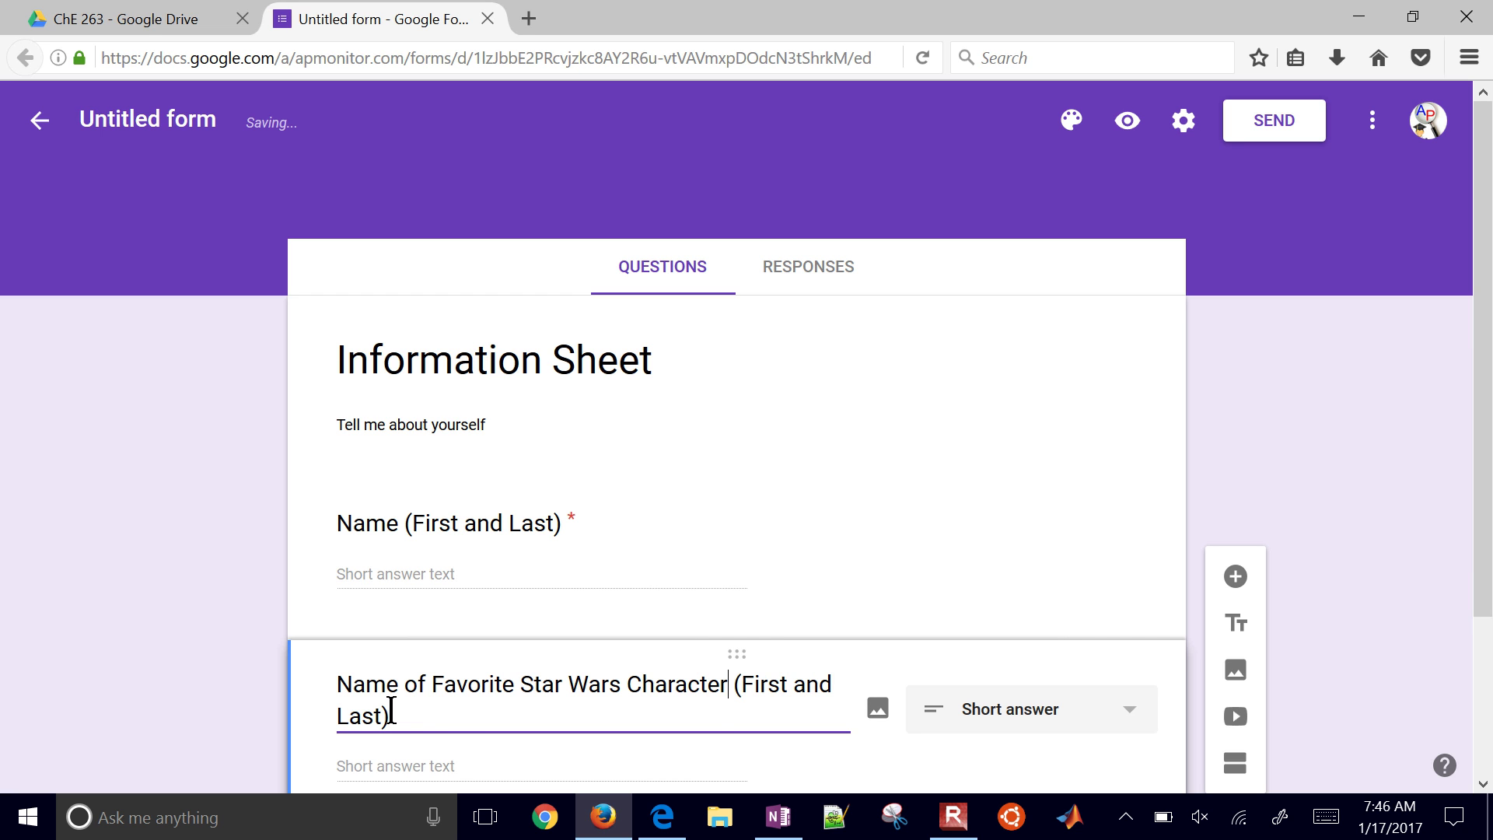
pyautogui.hotkey('ctrl', 'shift', 'End')
pyautogui.press('BackSpace')
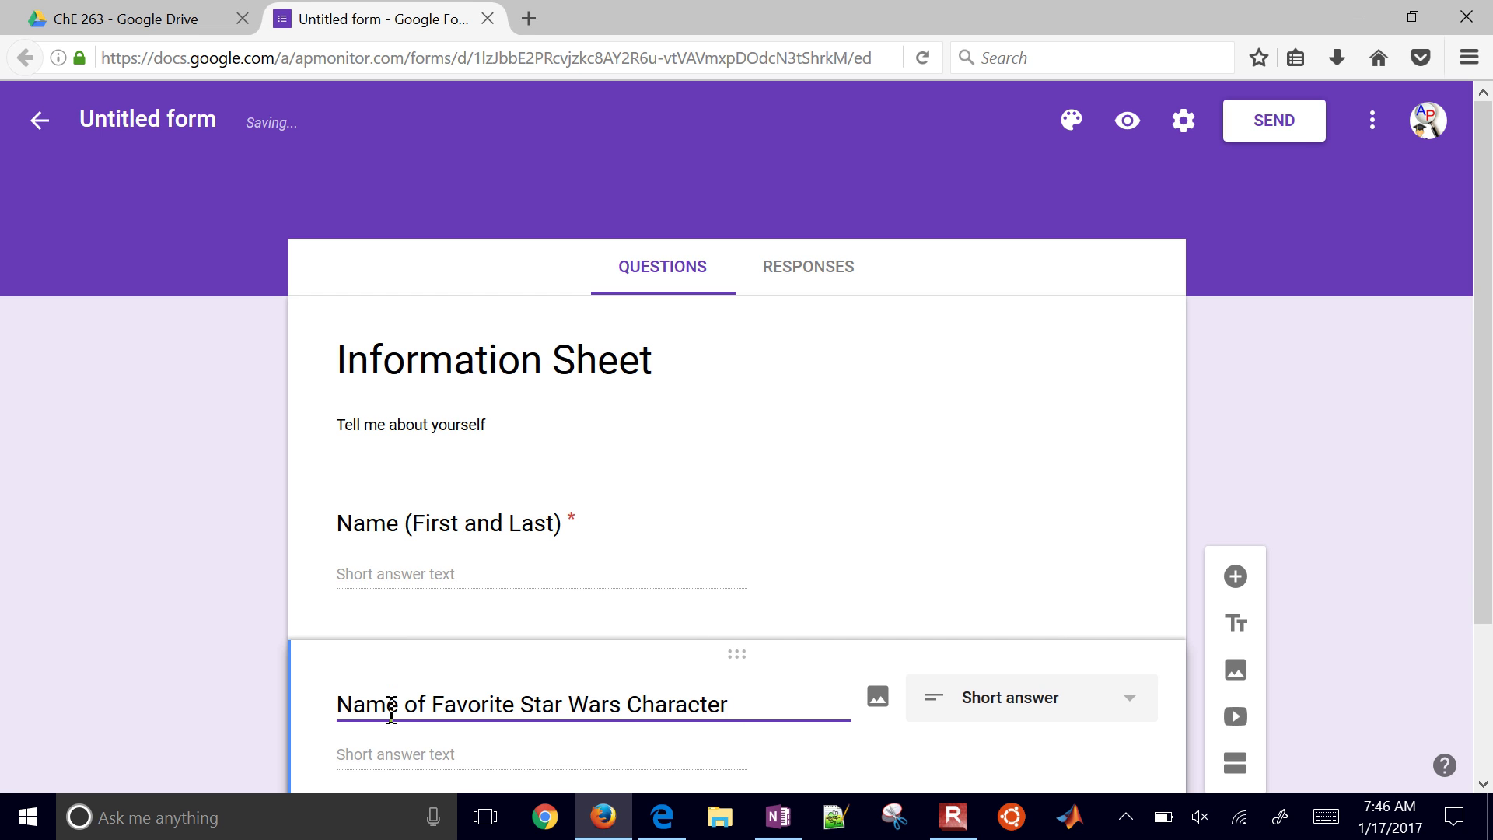
pyautogui.scroll(-3, 856, 443)
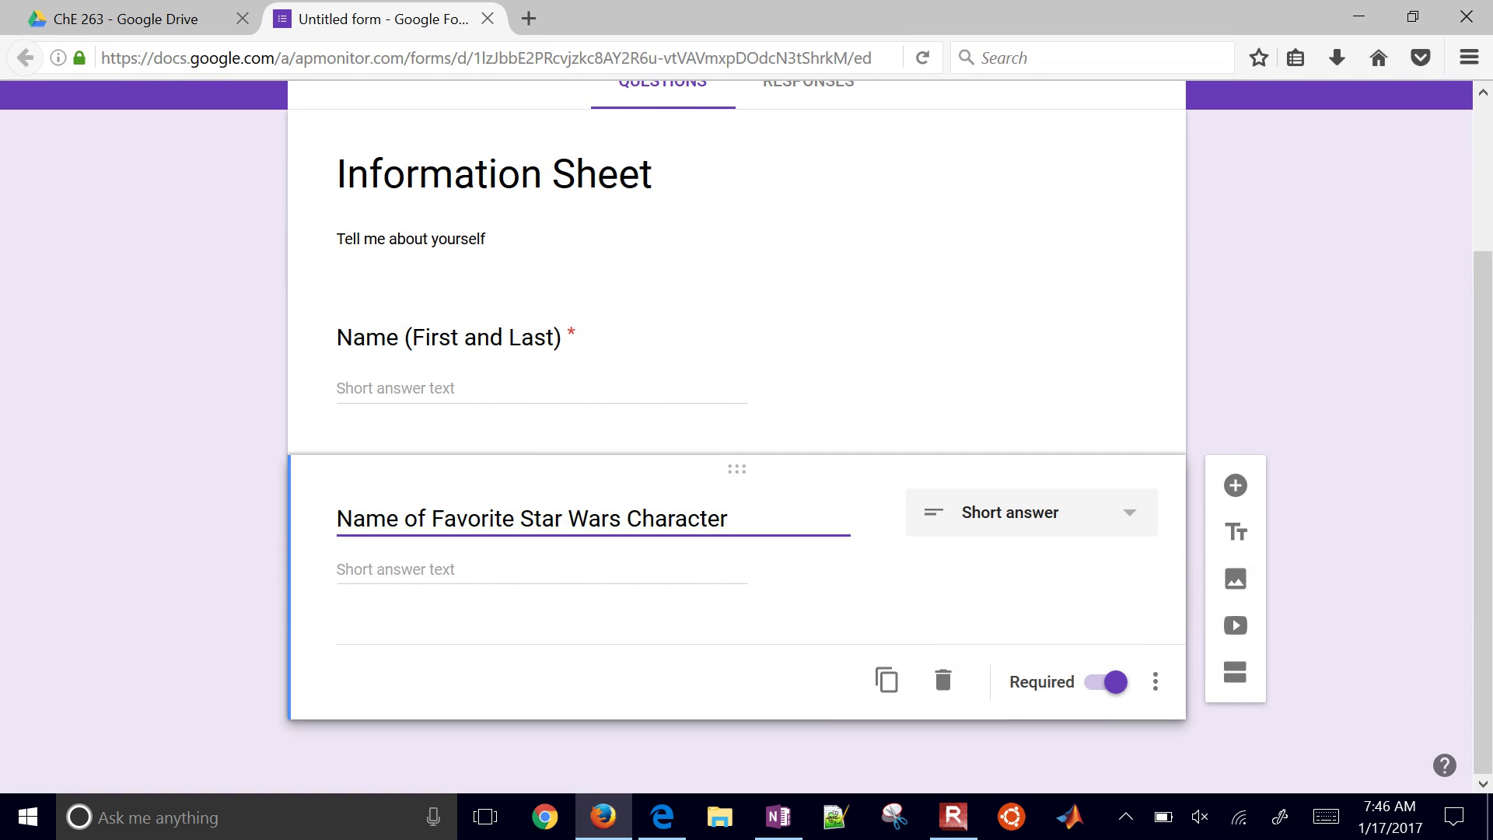
# Step: Add a Linear scale question titled 'How much do you like this class.'
pyautogui.click(1236, 486)
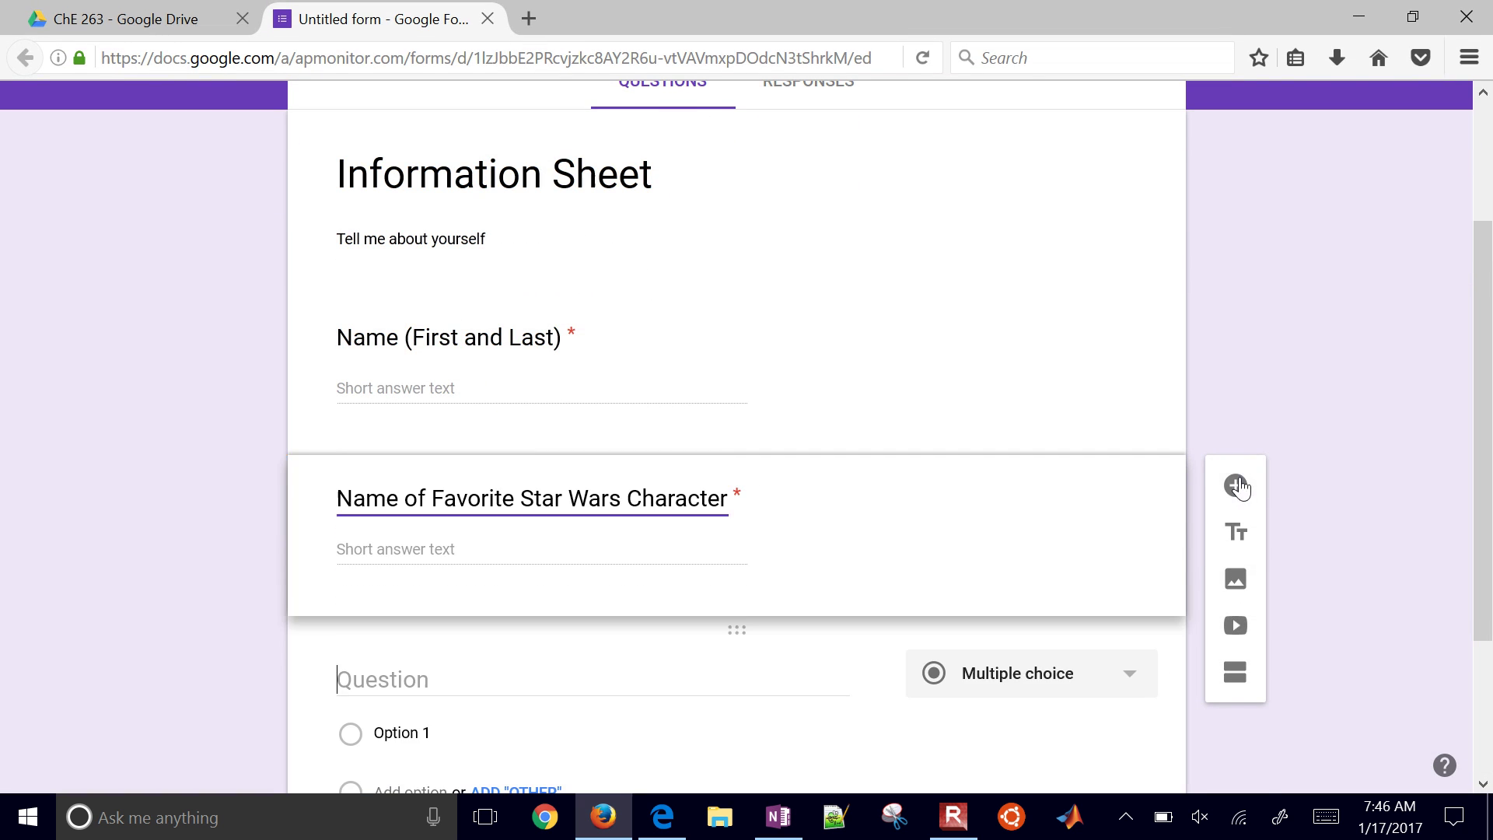
pyautogui.click(1127, 677)
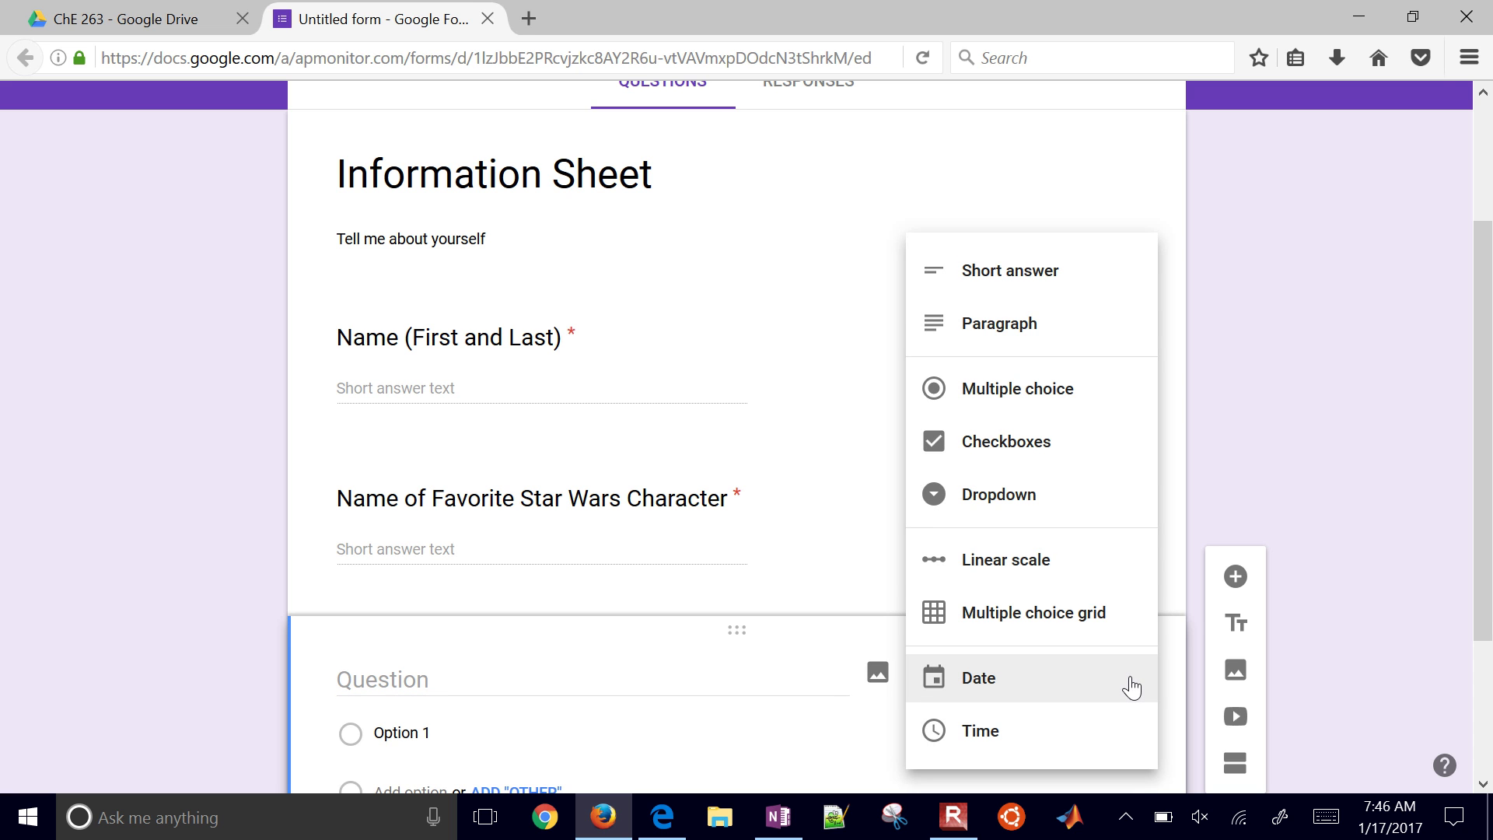
pyautogui.click(1033, 566)
pyautogui.click(527, 676)
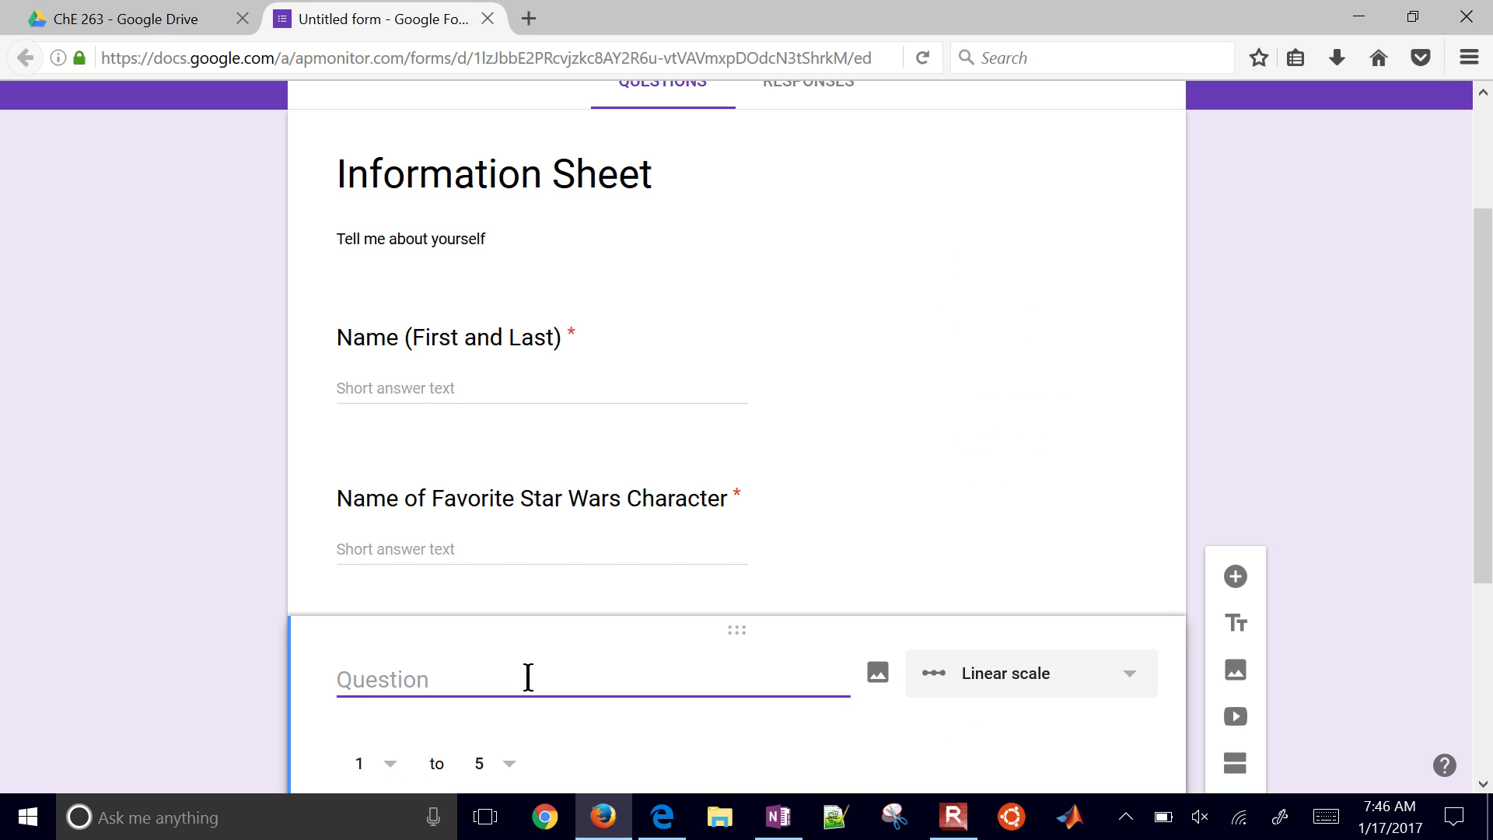
pyautogui.write('How much ')
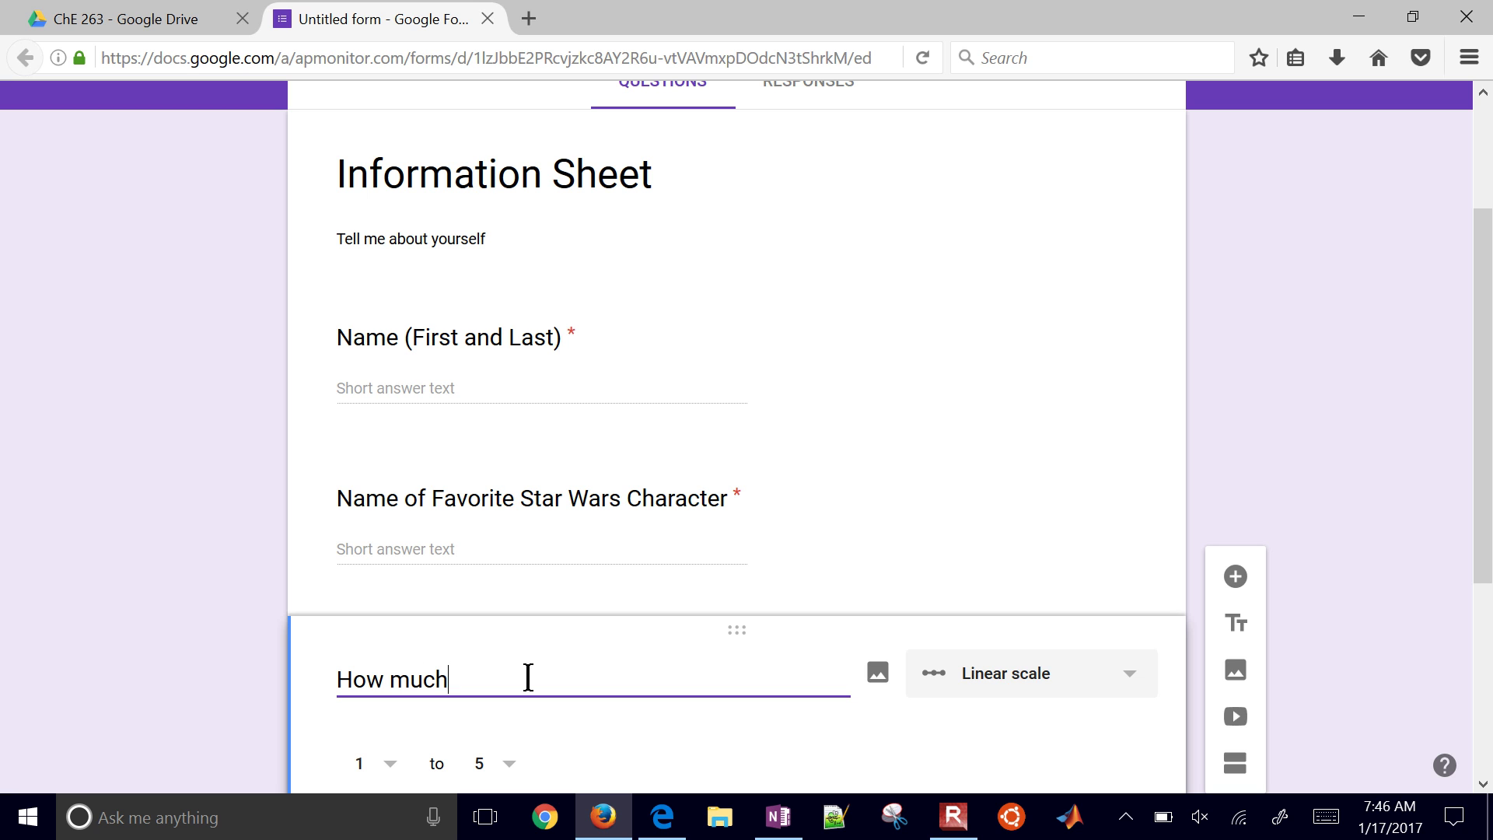
pyautogui.write('do you like this class.')
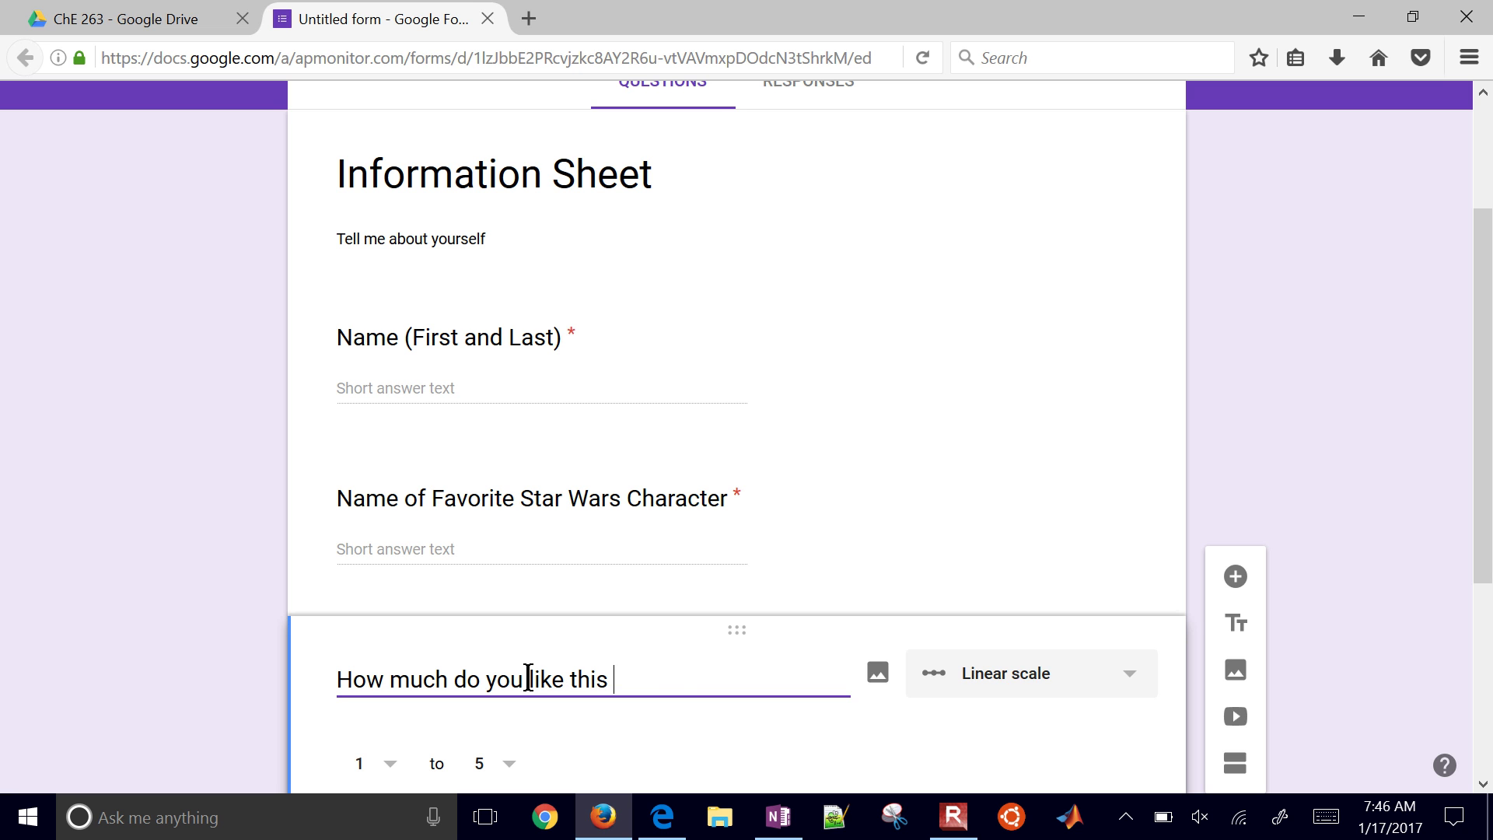
# Step: Set the scale's upper end to 10, keeping the Linear scale type
pyautogui.scroll(-2, 719, 653)
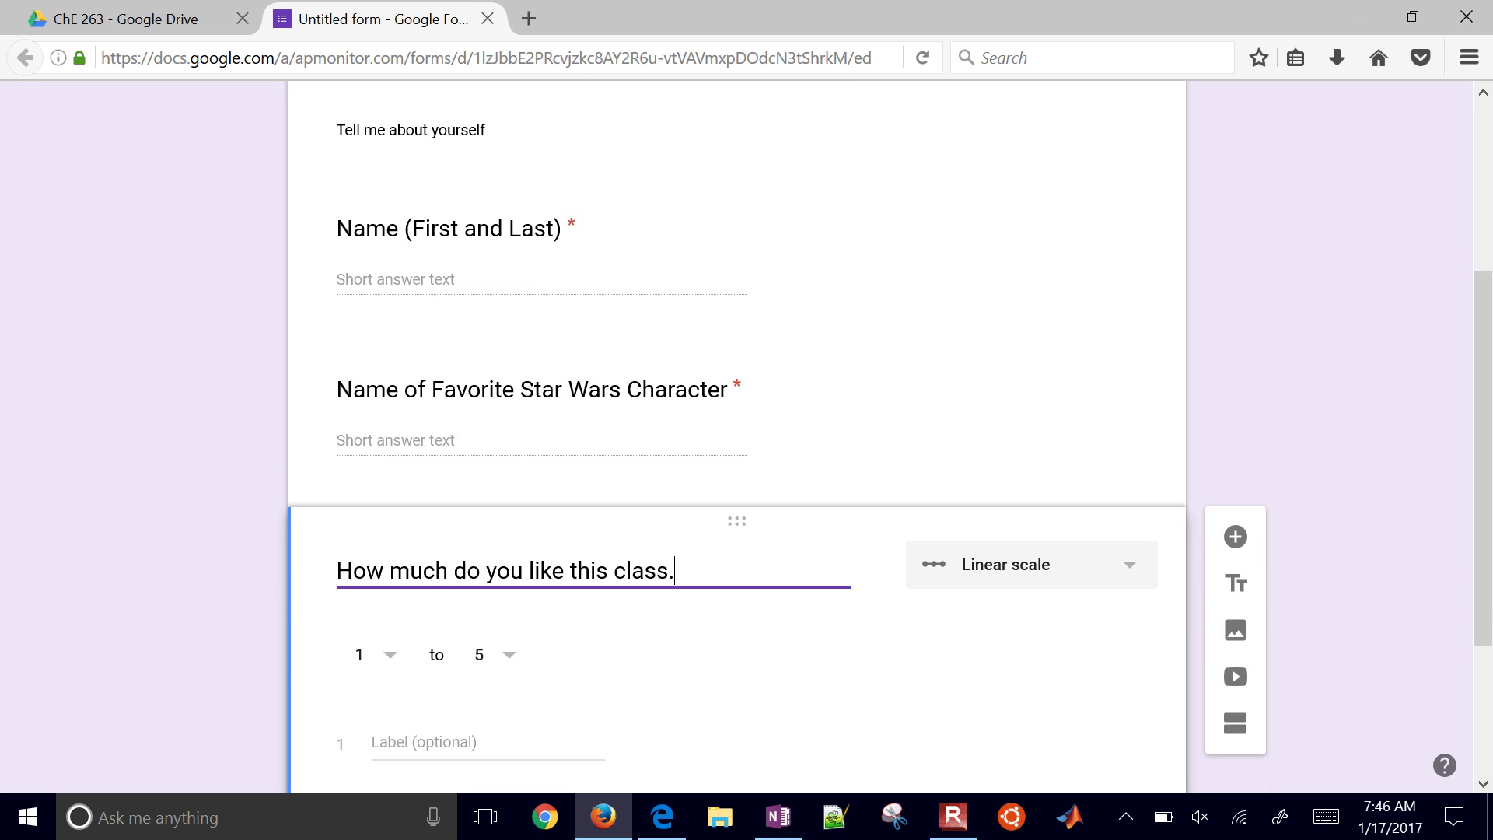
pyautogui.click(494, 654)
pyautogui.click(506, 729)
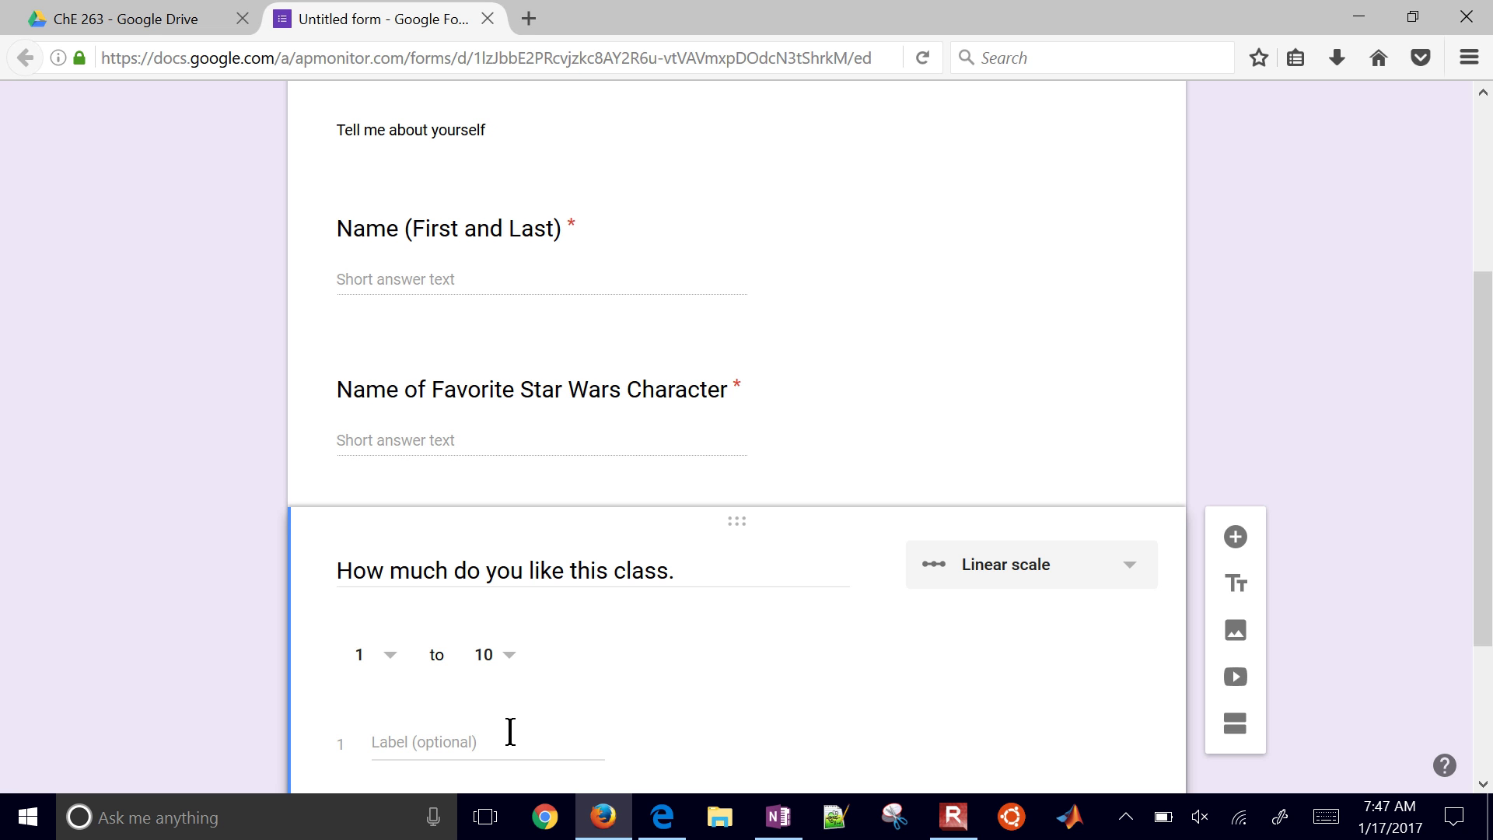
pyautogui.click(1133, 573)
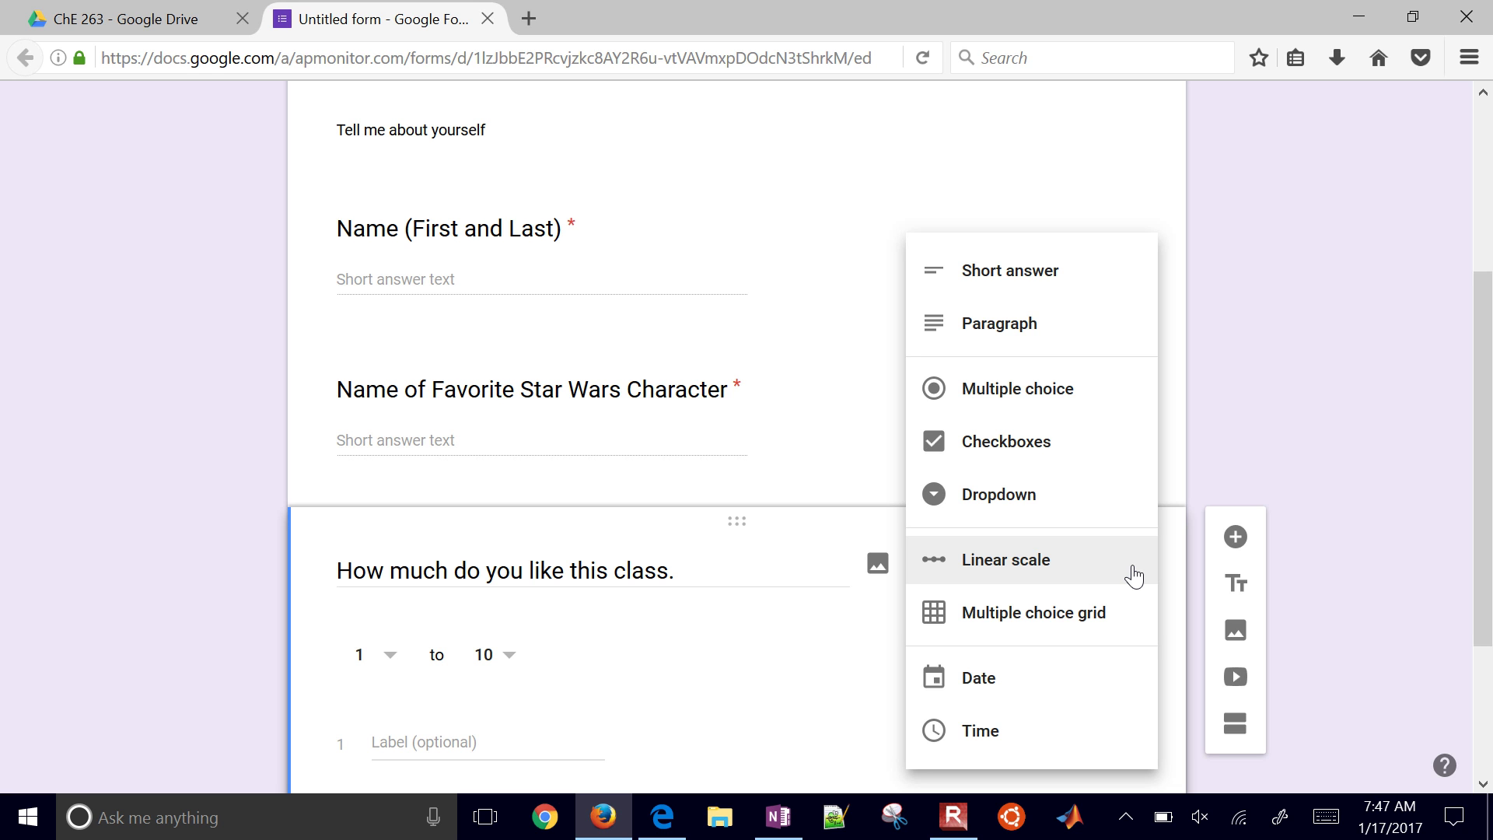
pyautogui.click(1133, 573)
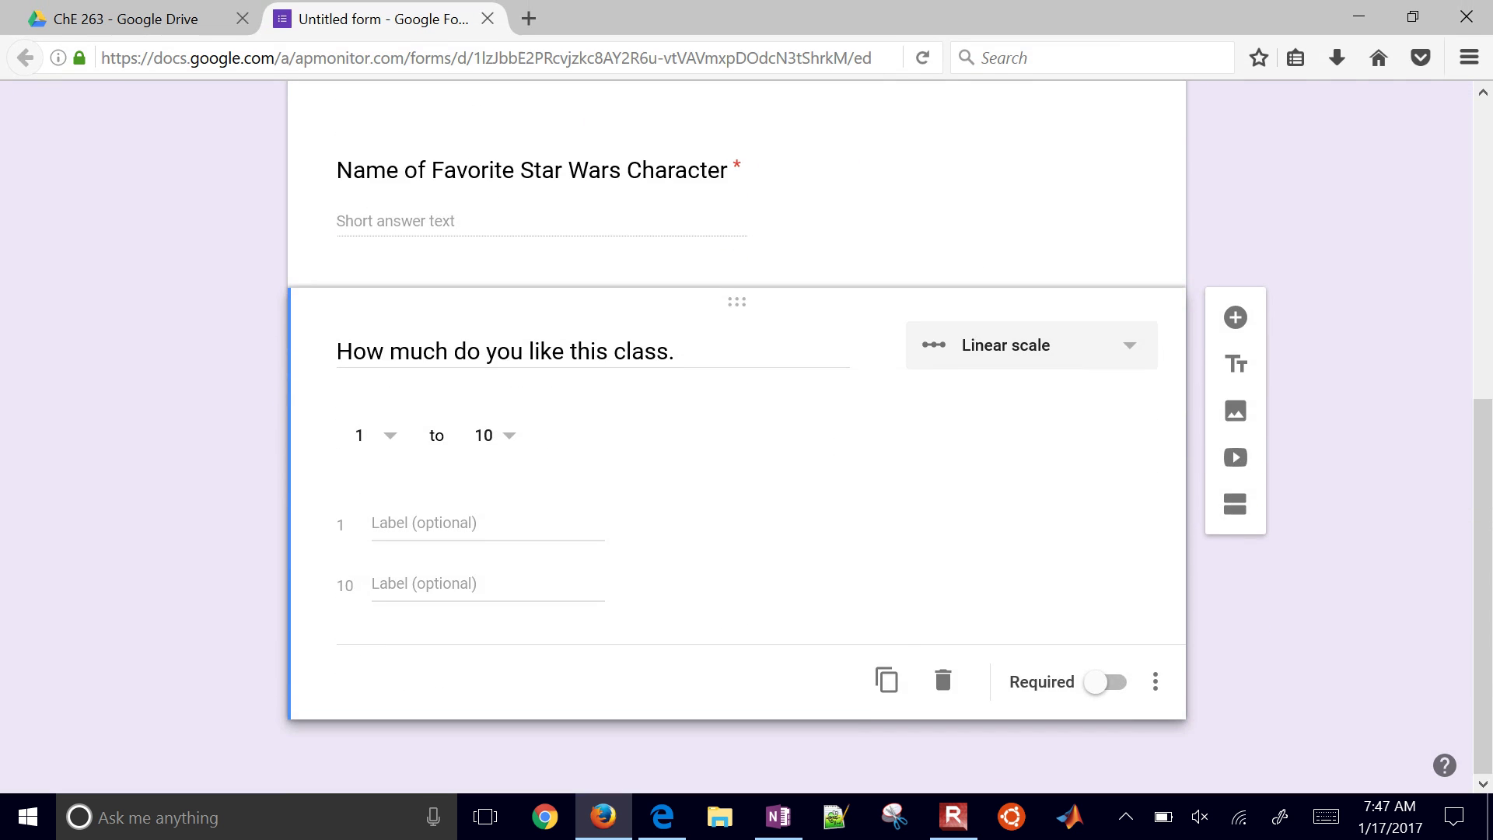
# Step: View the Responses tab and look over its more-options menu without changing anything
pyautogui.click(808, 181)
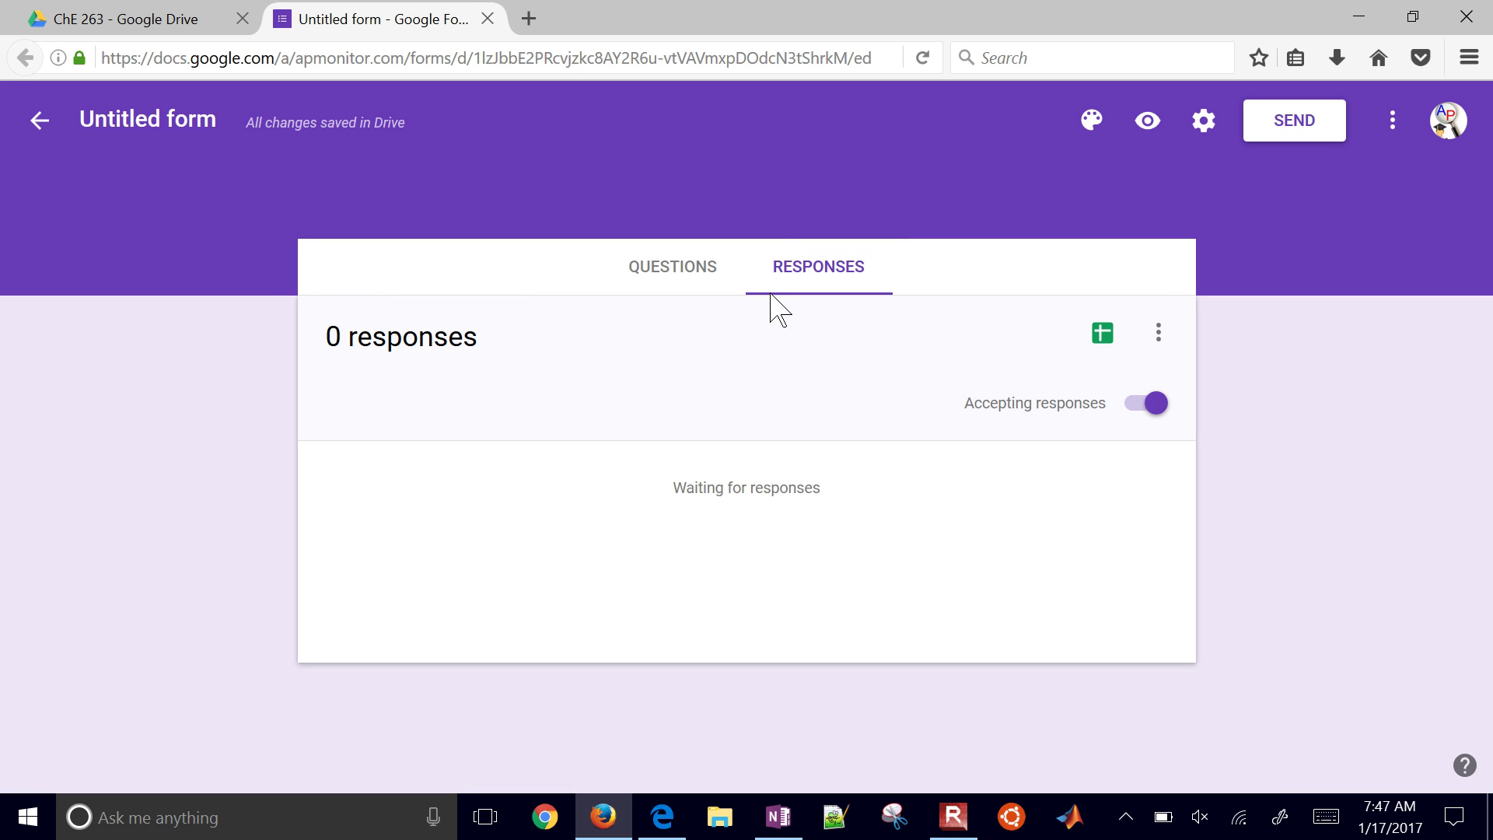
pyautogui.click(1161, 336)
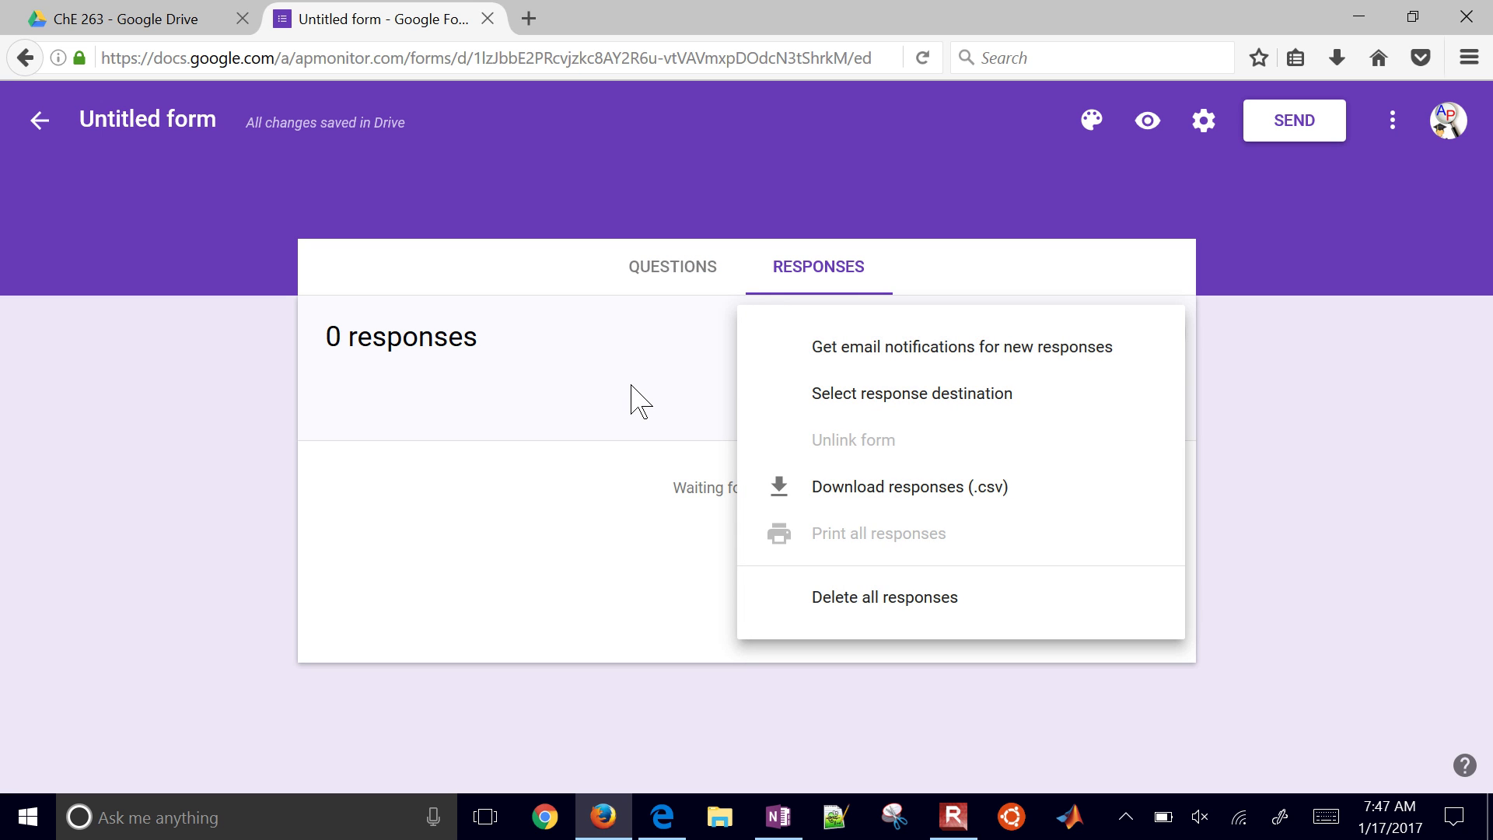
pyautogui.click(1202, 175)
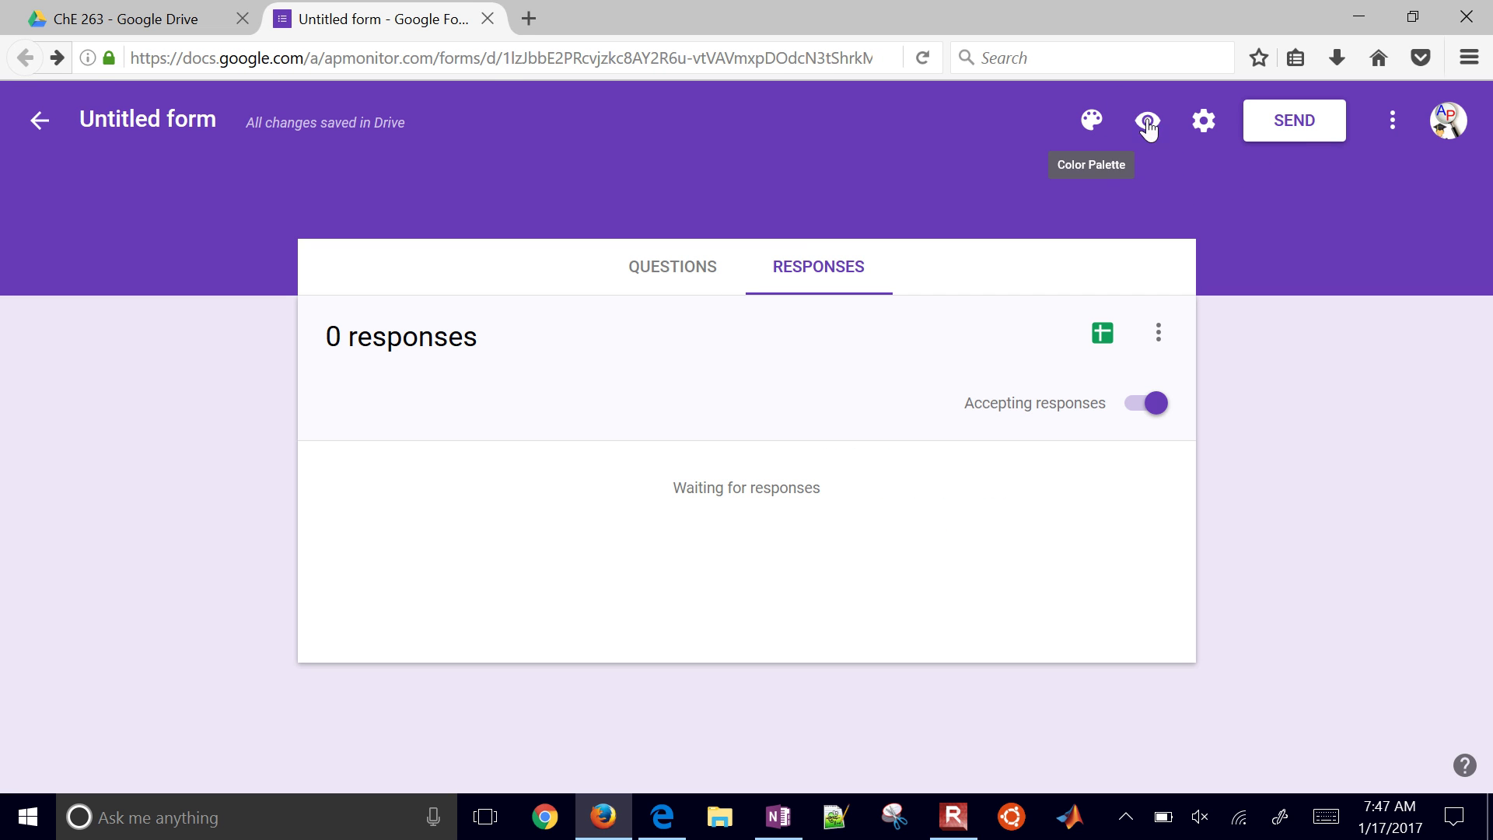
# Step: In the Send dialog, generate a shortened goo.gl form link, select it to copy, then cancel
pyautogui.click(1287, 125)
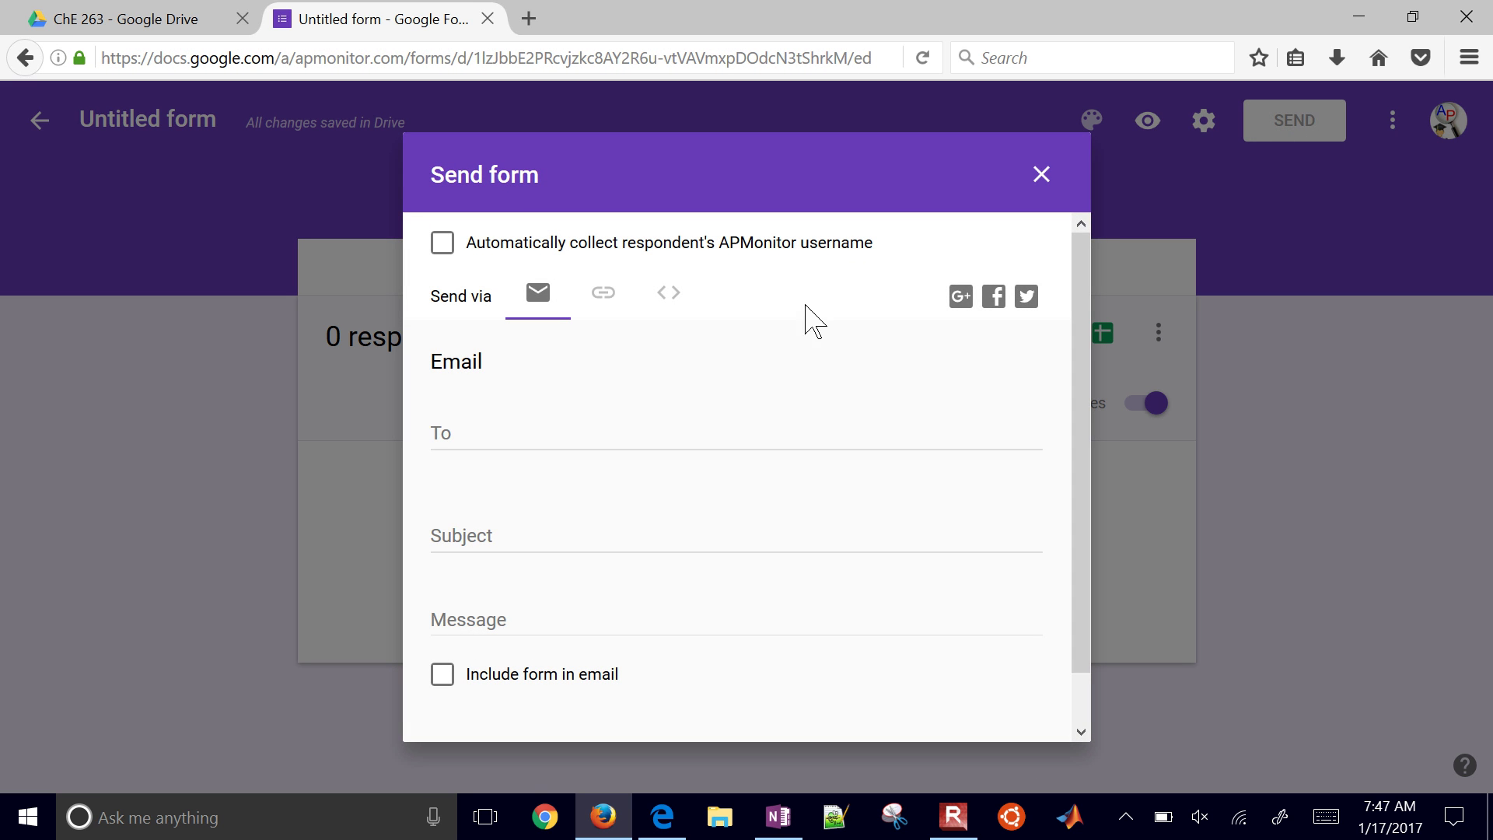
pyautogui.click(606, 311)
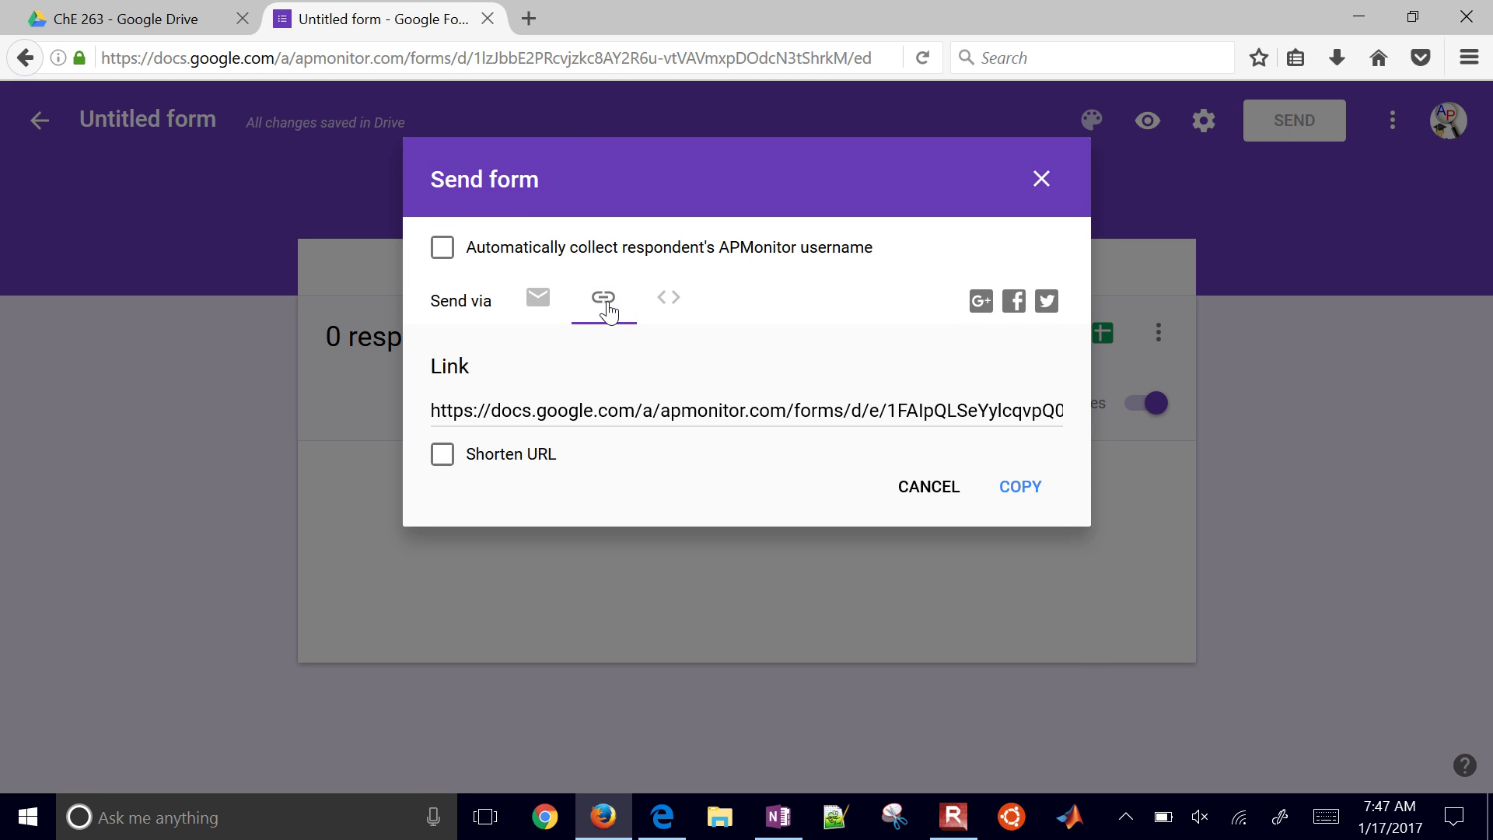
pyautogui.click(602, 404)
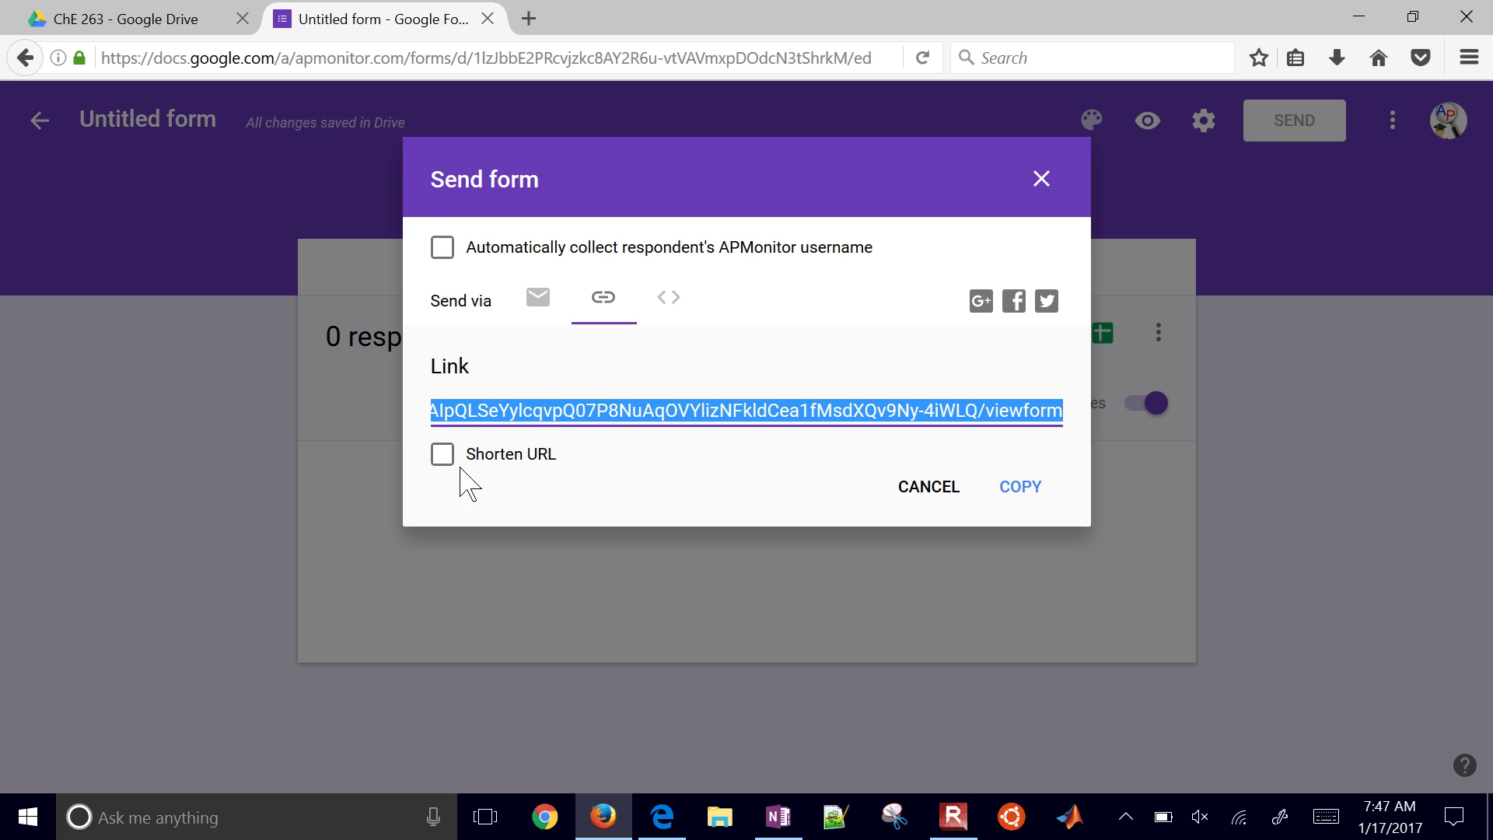
pyautogui.click(438, 460)
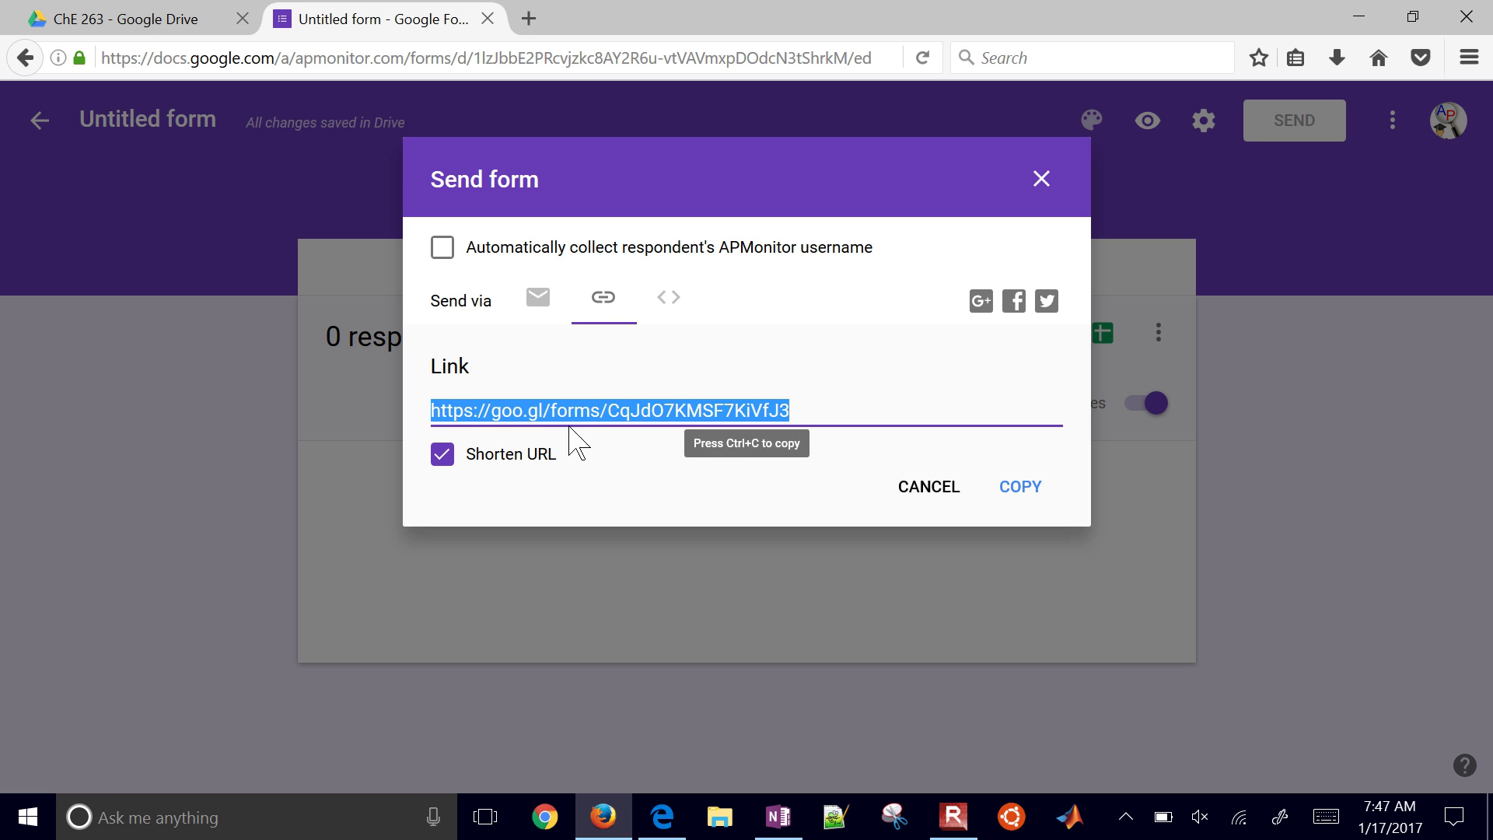
pyautogui.click(667, 298)
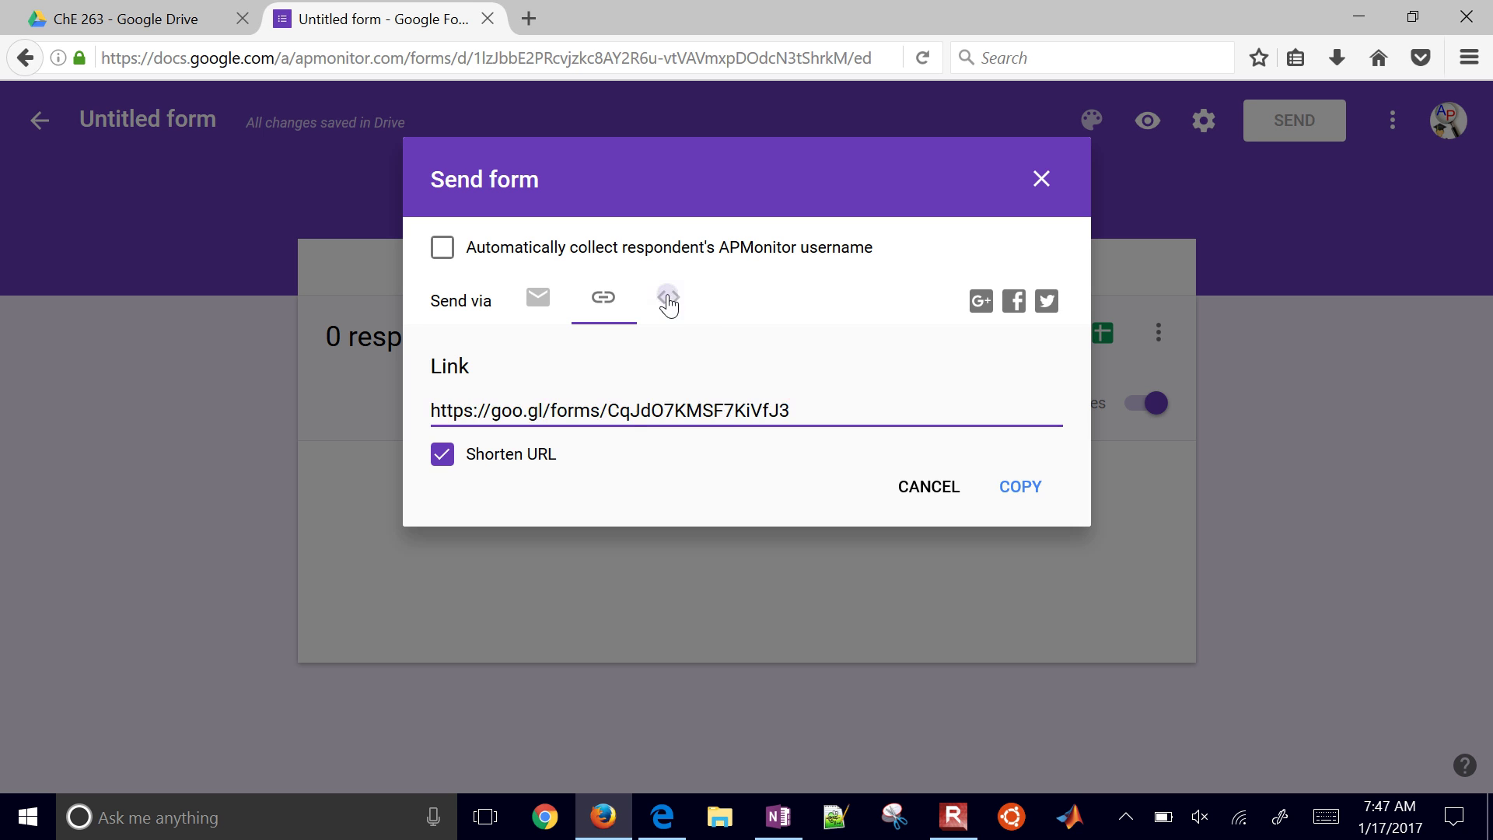
pyautogui.click(579, 404)
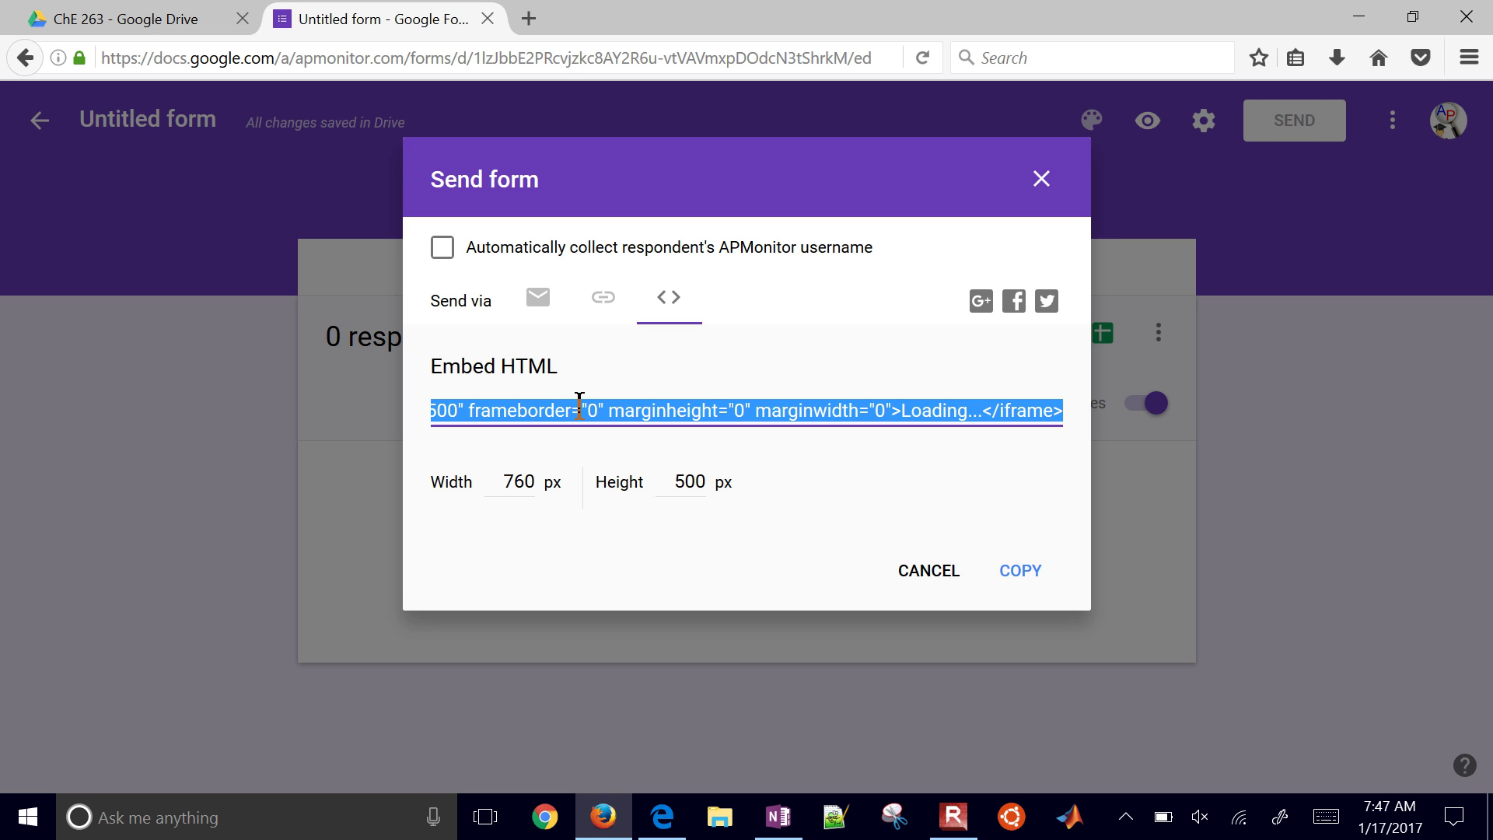
pyautogui.click(603, 300)
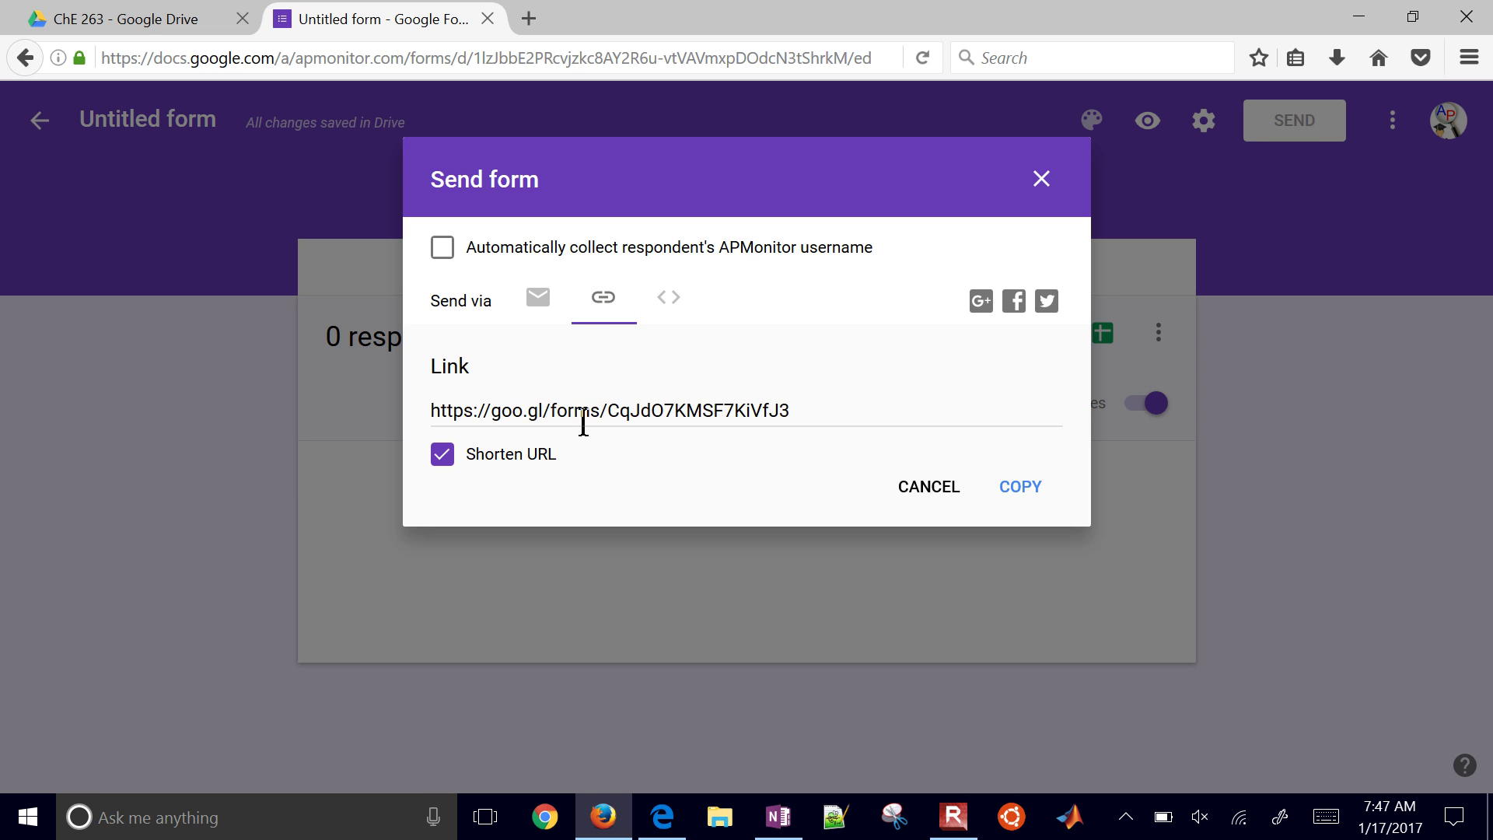
pyautogui.click(583, 424)
pyautogui.hotkey('ctrl', 'c')
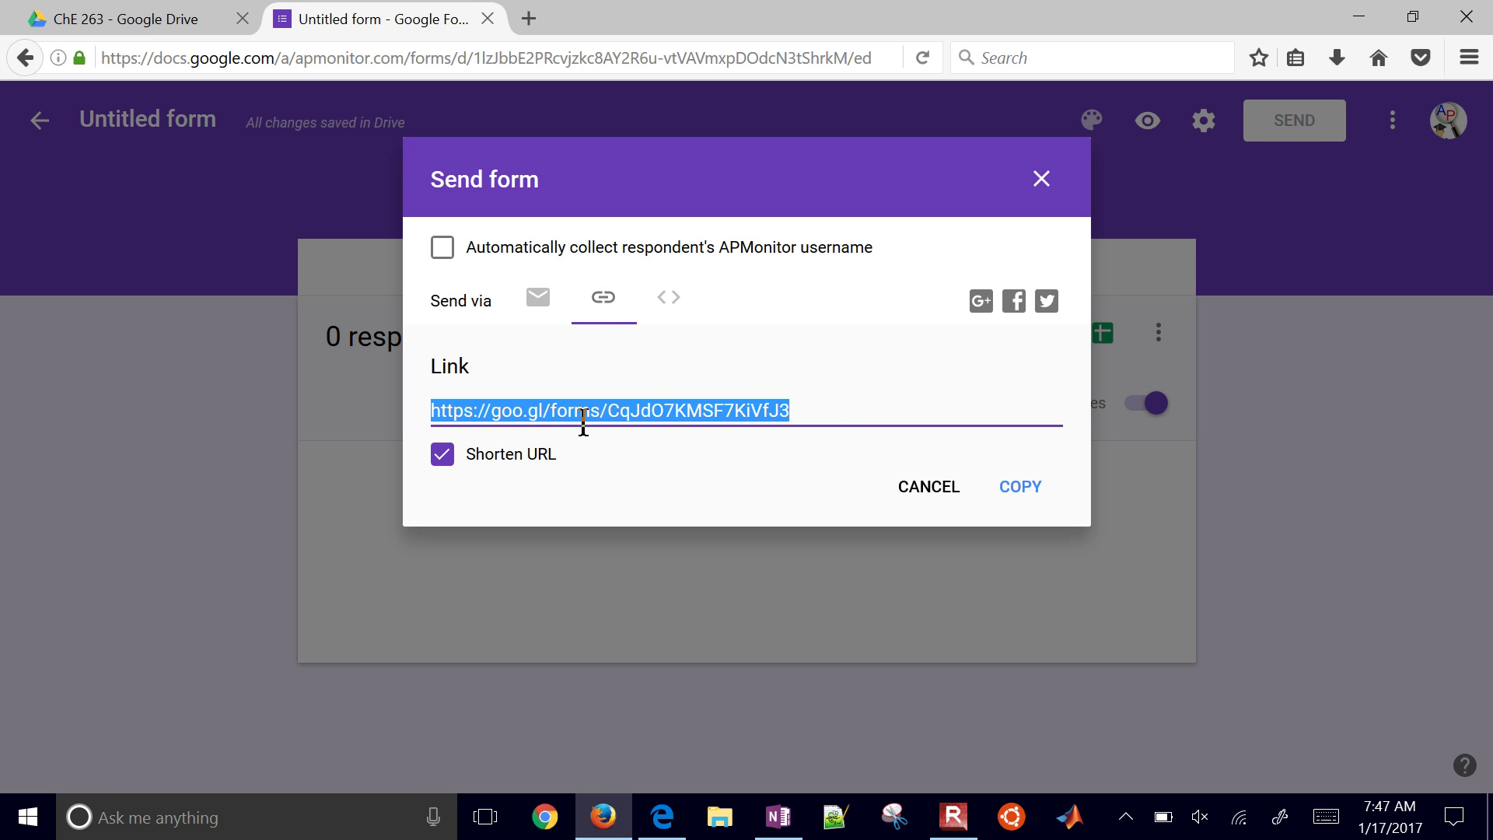
pyautogui.click(922, 488)
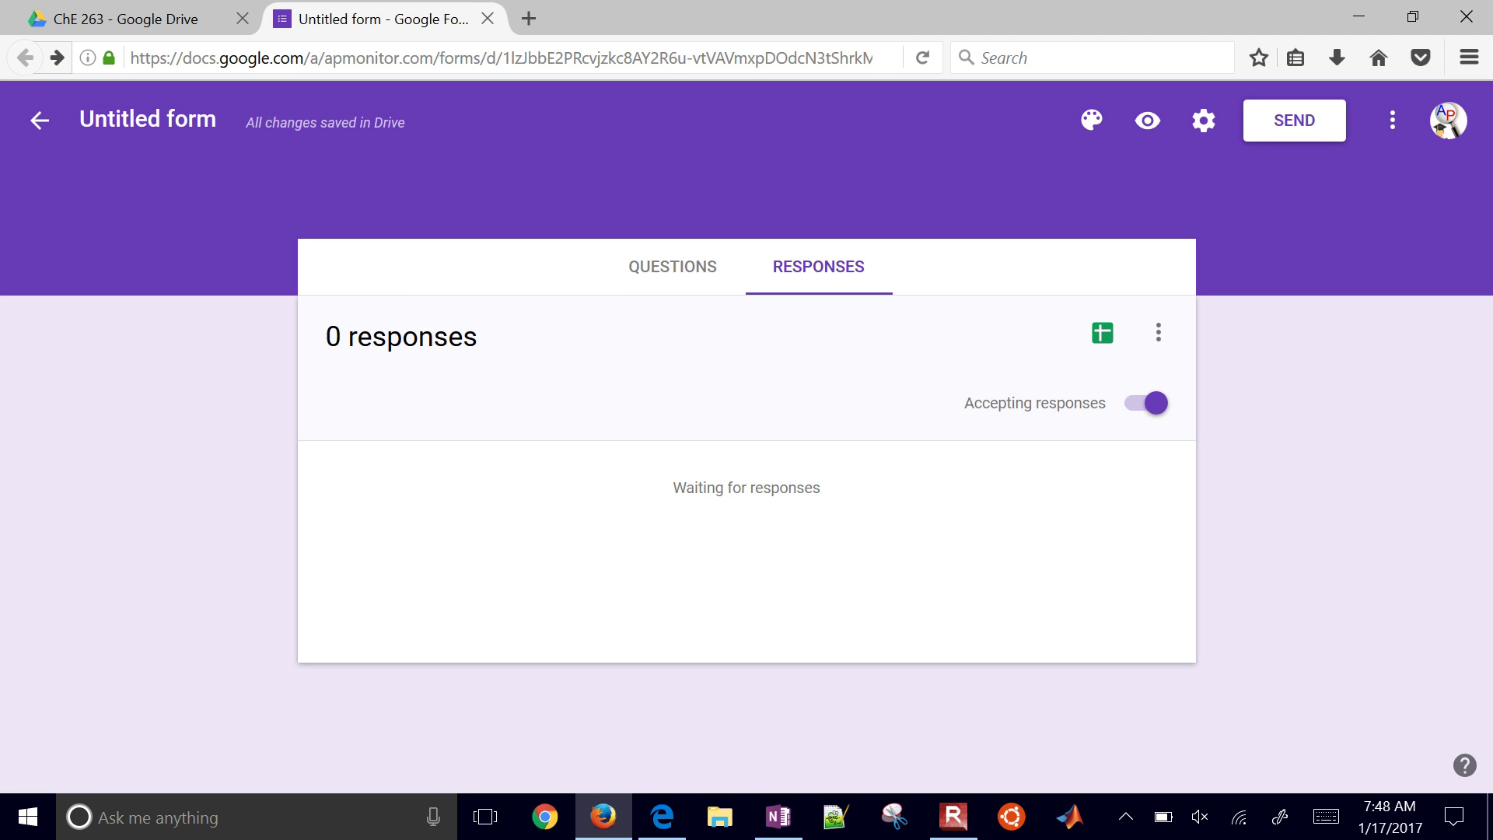
# Step: Test the short link in a new Edge tab, which shows 'You need permission', then return to Firefox
pyautogui.hotkey('alt', 'Tab')
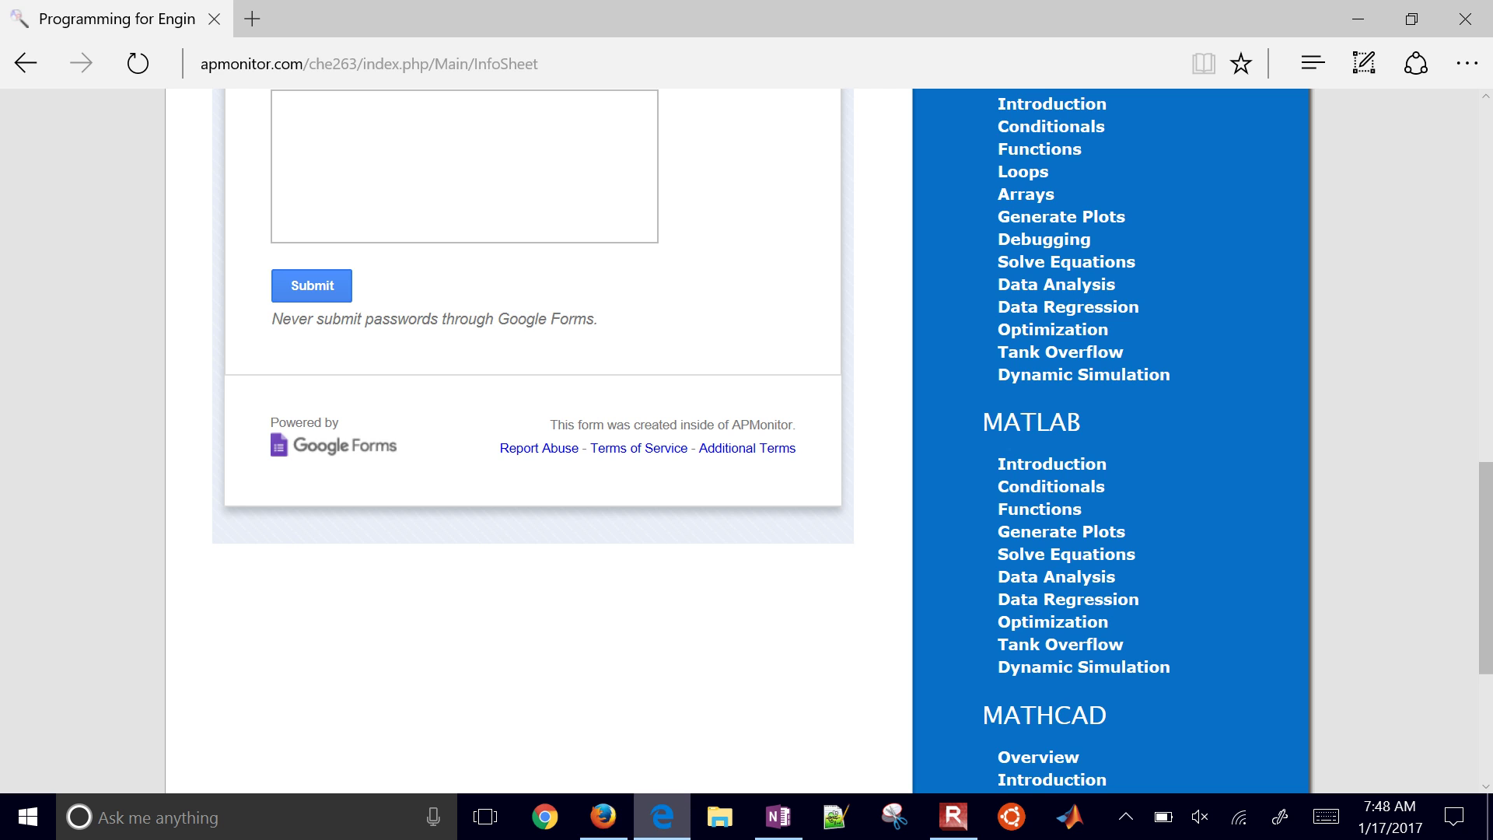
pyautogui.hotkey('ctrl', 't')
pyautogui.hotkey('ctrl', 'v')
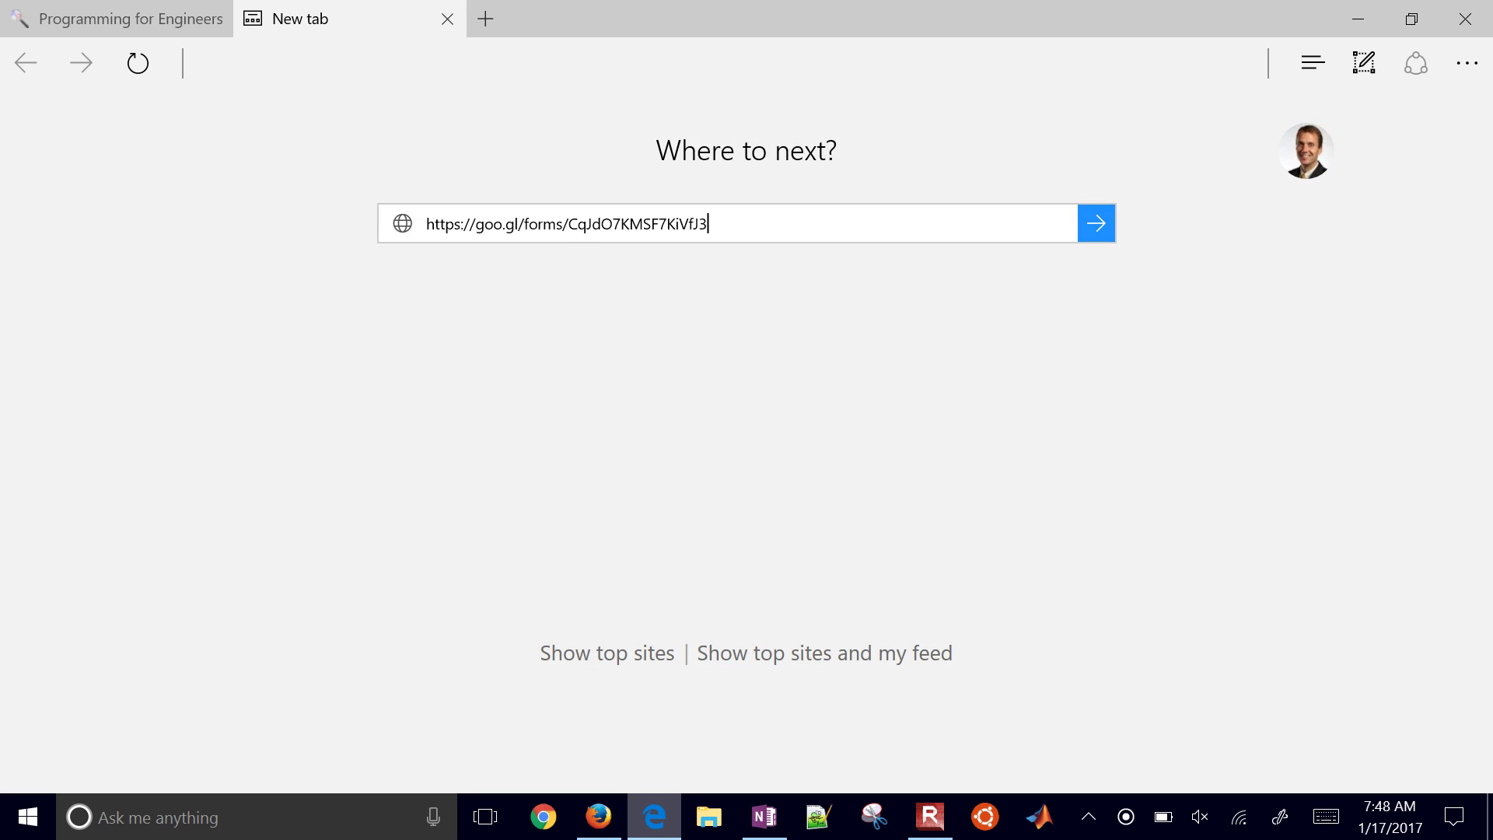
pyautogui.press('Return')
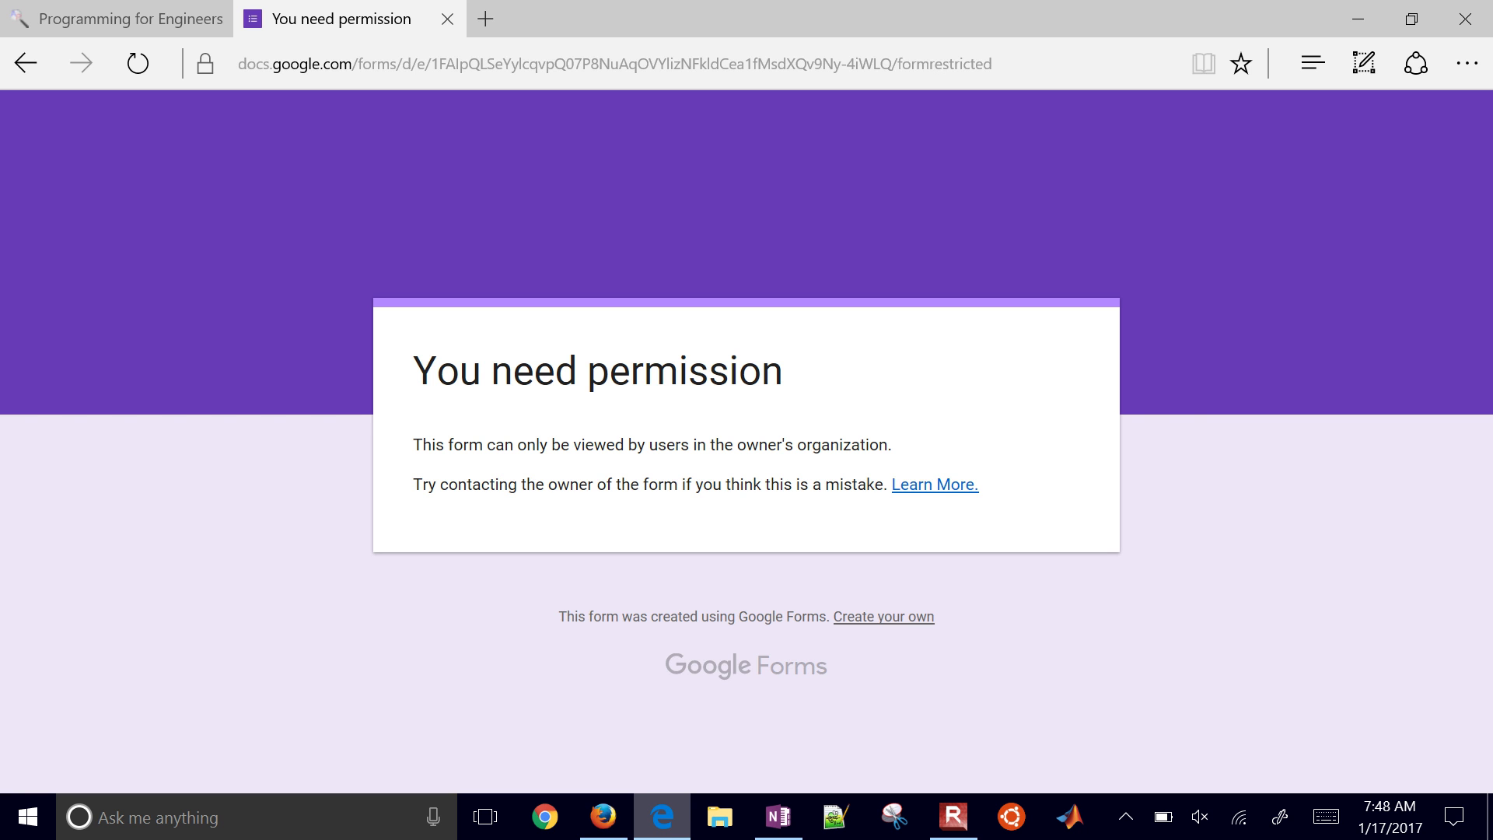
pyautogui.hotkey('alt', 'Tab')
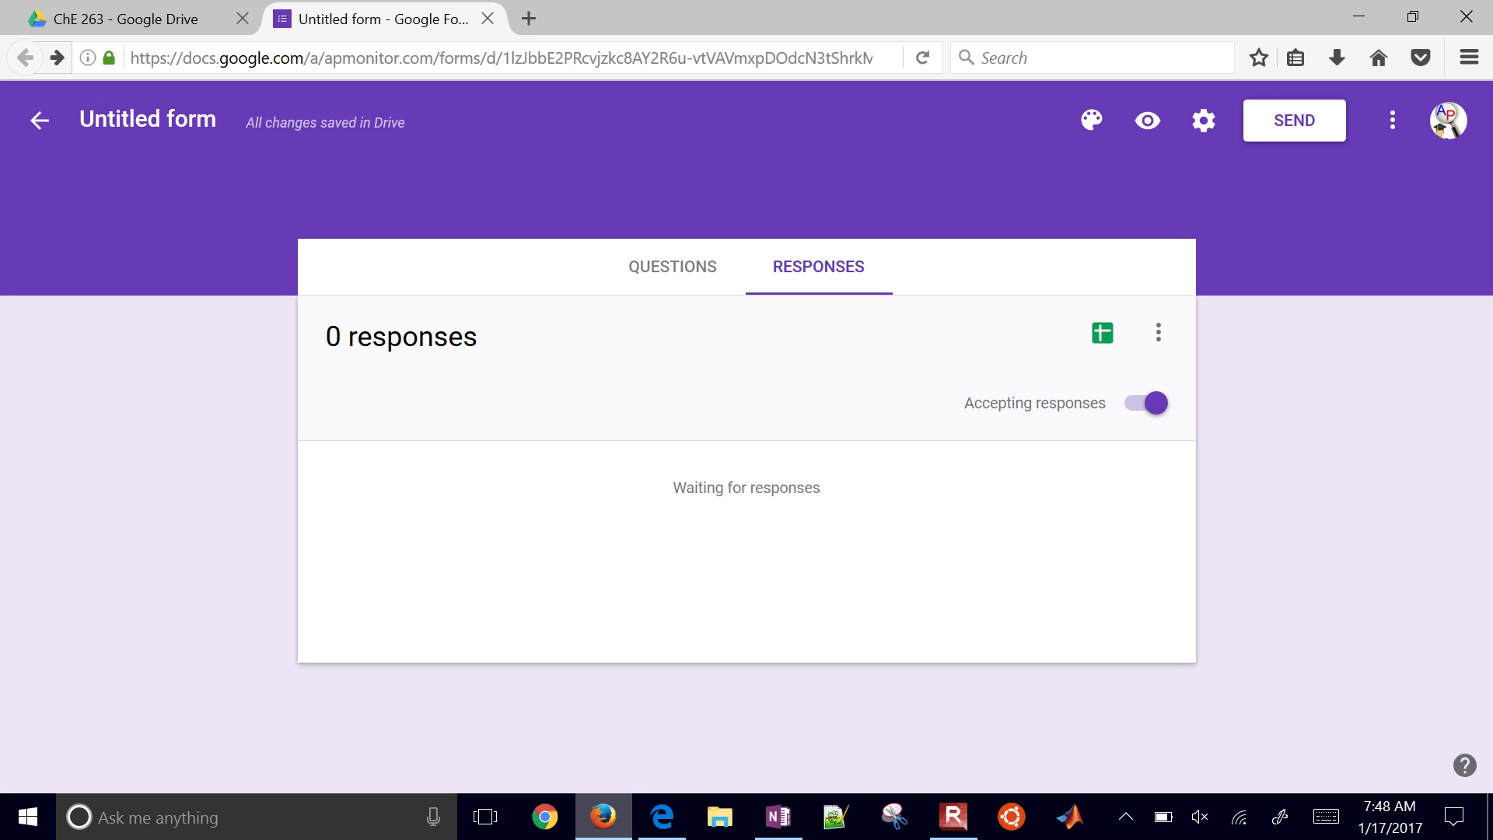
# Step: Uncheck 'Restrict to APMonitor users' in Settings, leaving both respondent options off, and save
pyautogui.click(1203, 119)
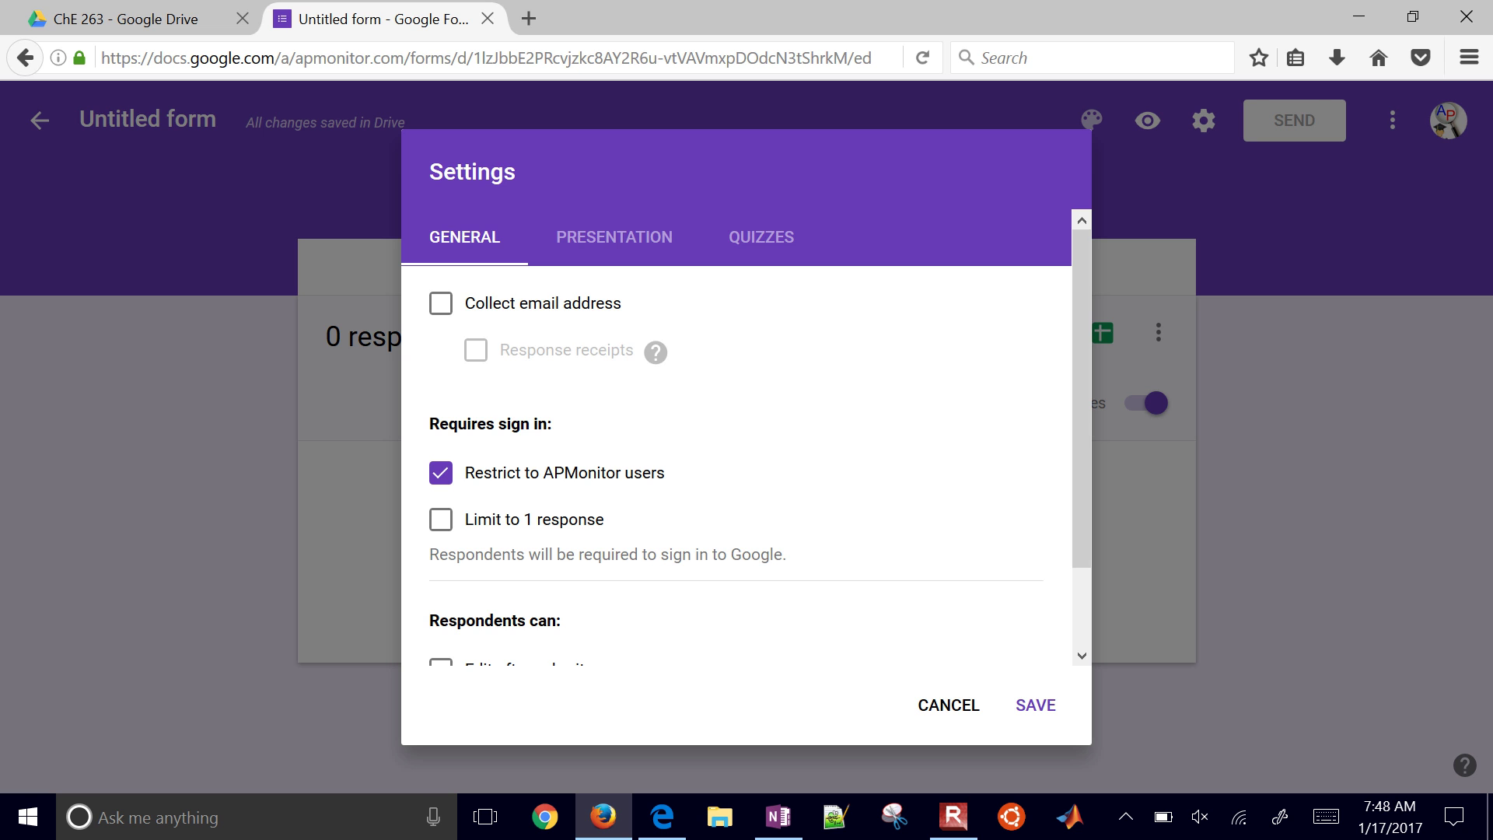
pyautogui.scroll(-2, 821, 423)
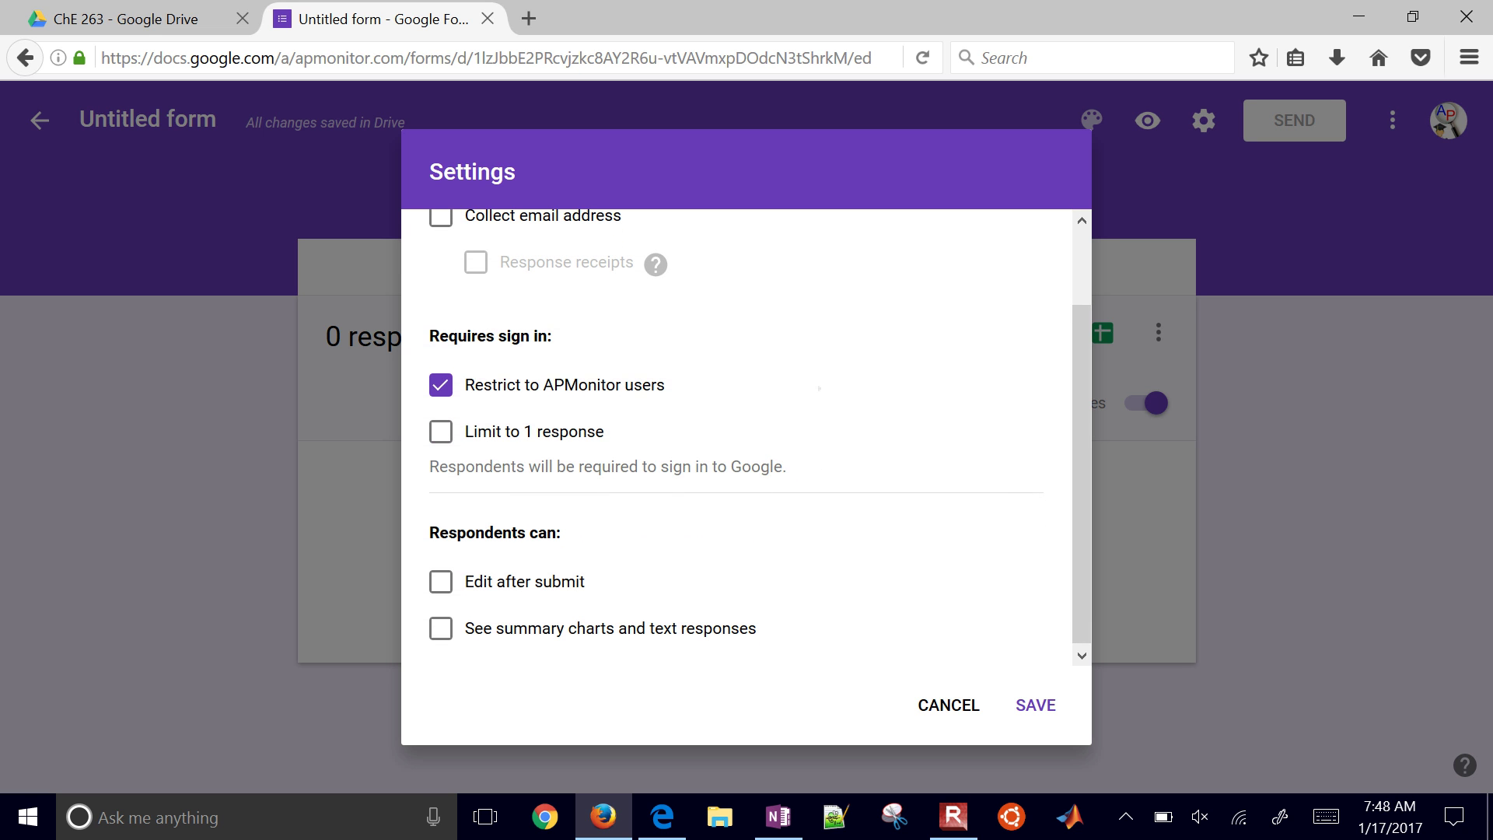
pyautogui.click(440, 384)
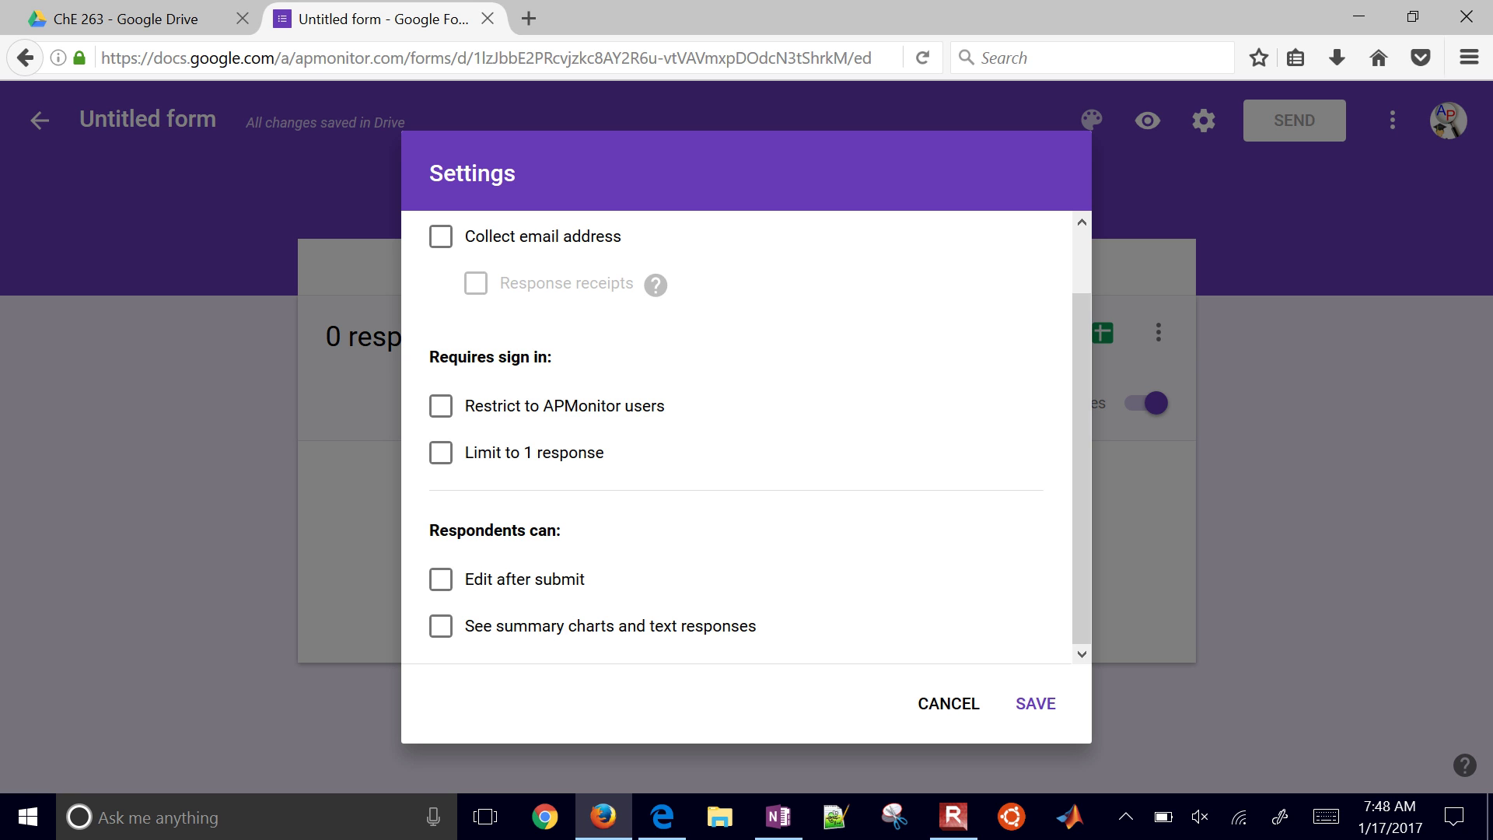
pyautogui.click(442, 584)
pyautogui.click(444, 589)
pyautogui.click(439, 632)
pyautogui.click(441, 640)
pyautogui.click(1033, 706)
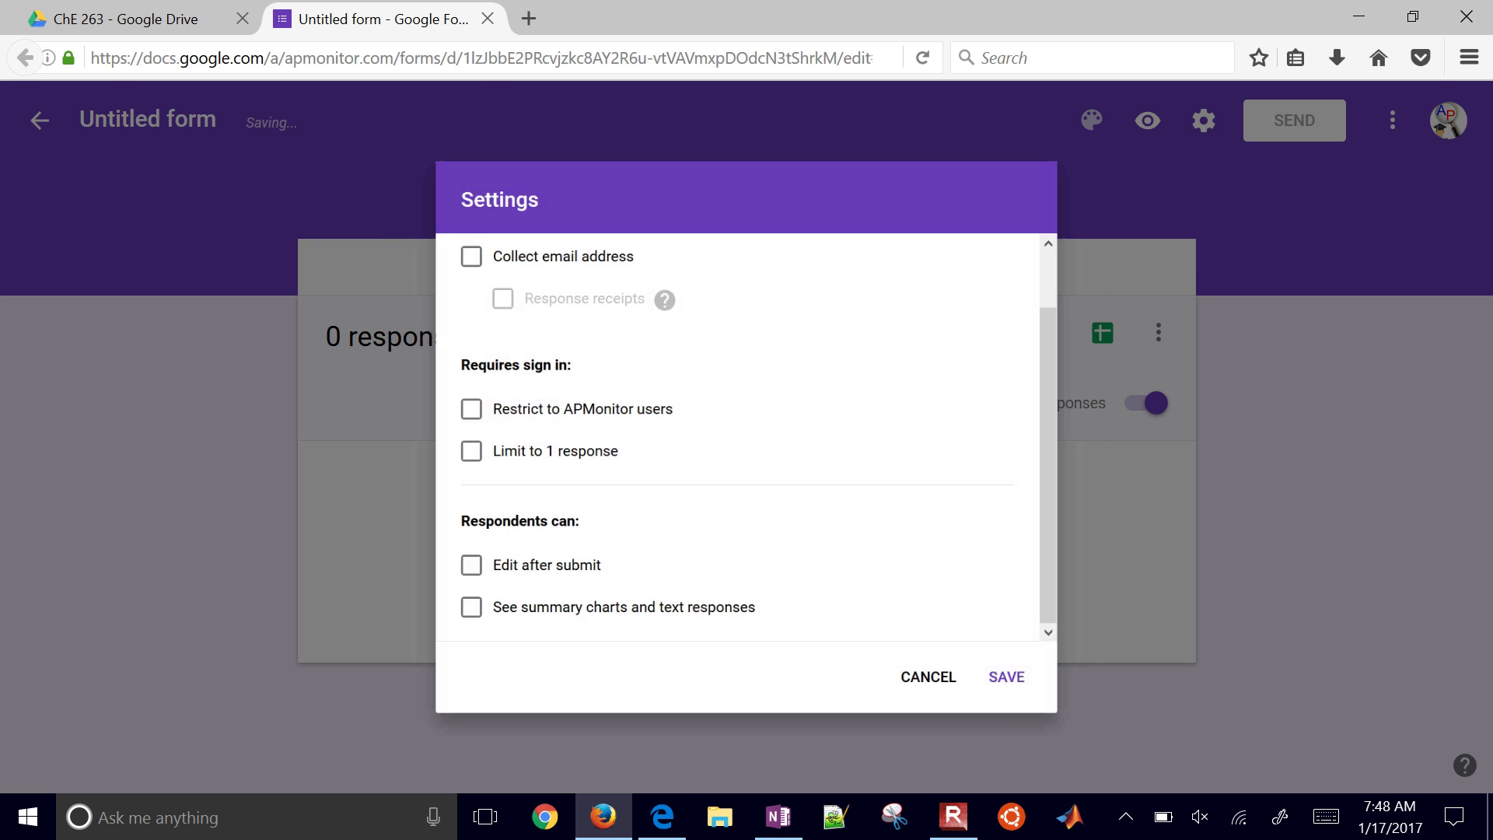
# Step: Reload the Information Sheet form in Edge through its copied short link
pyautogui.hotkey('alt', 'Tab')
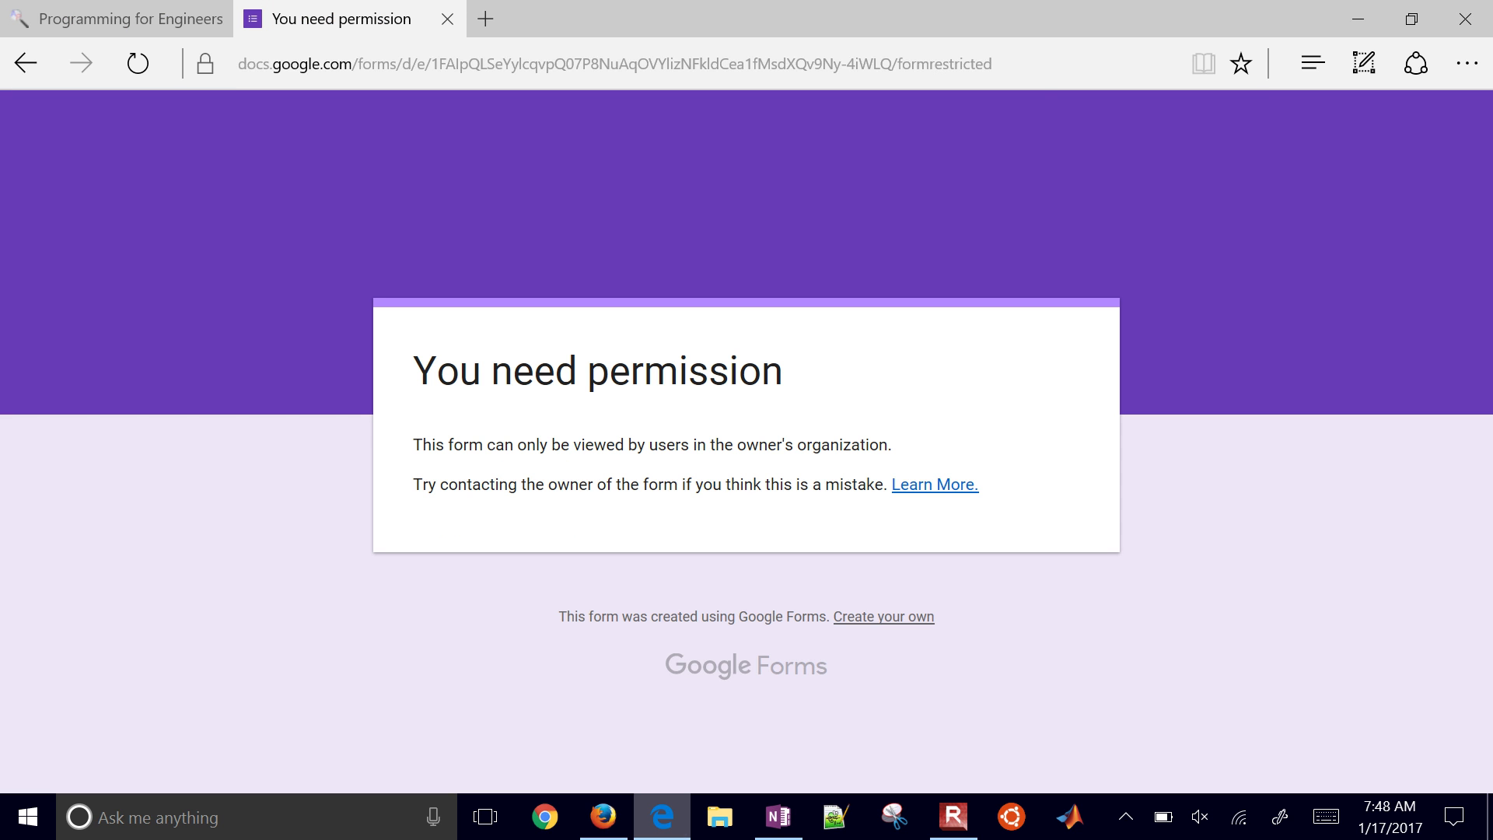
pyautogui.hotkey('ctrl', 'l')
pyautogui.write('https://goo.gl/forms/CqJdO7KMSF7KiVfJ3')
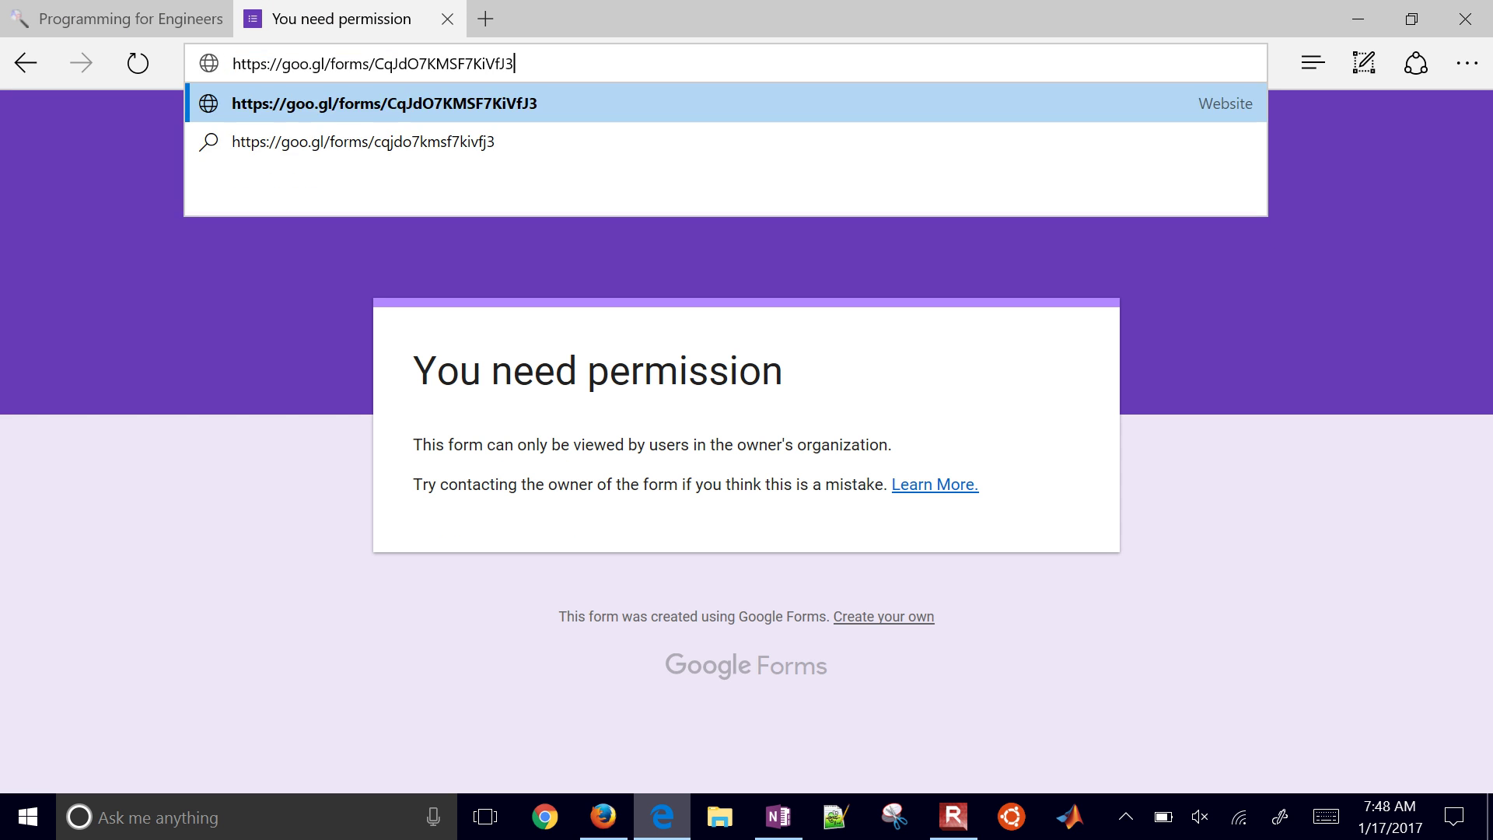
pyautogui.press('Return')
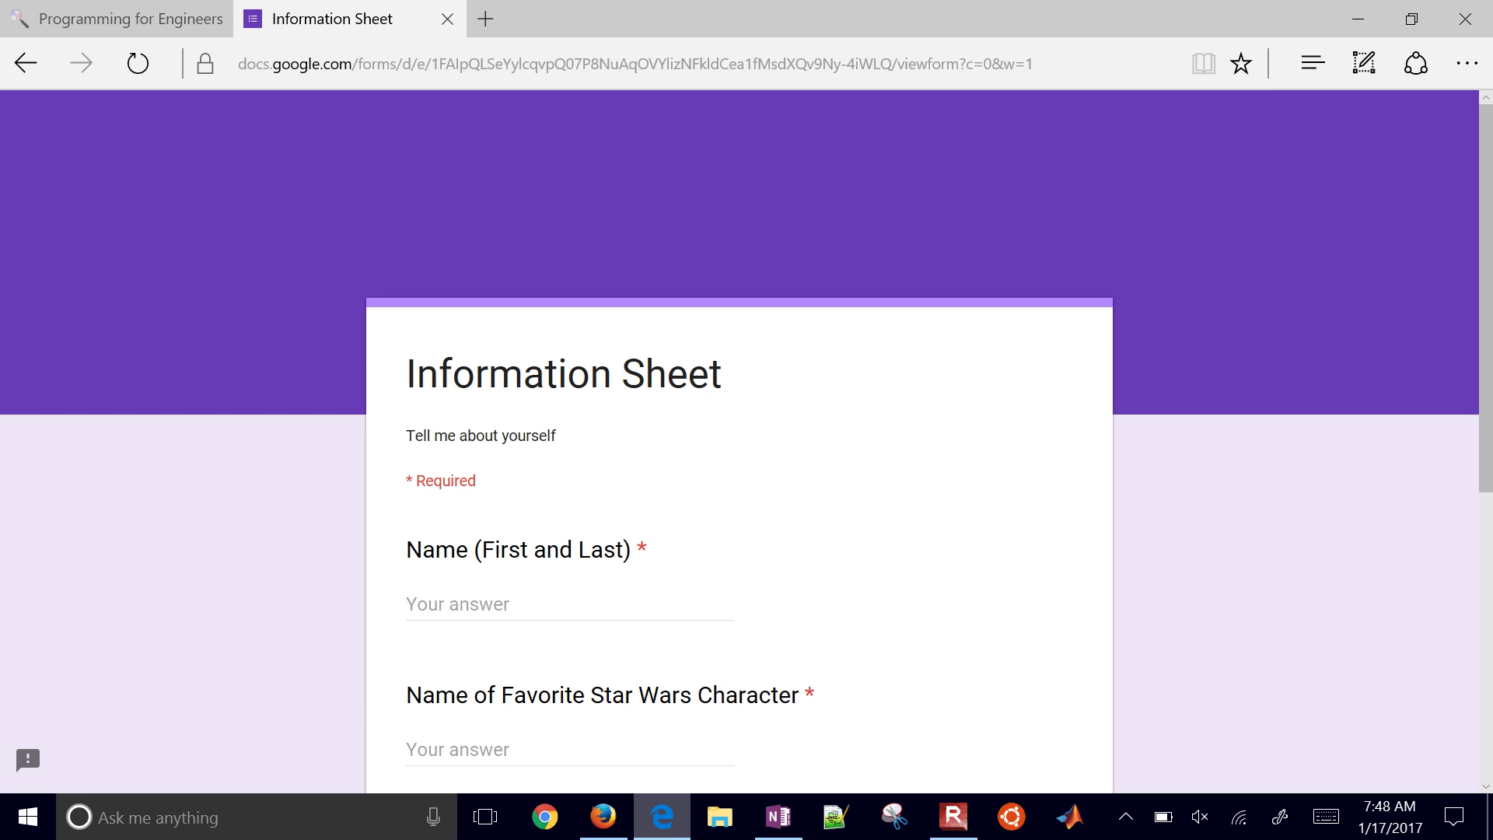
# Step: Submit a test response with the respondent's full name, Darth Vader as favourite character, and class rating 8
pyautogui.click(560, 602)
pyautogui.press('Tab')
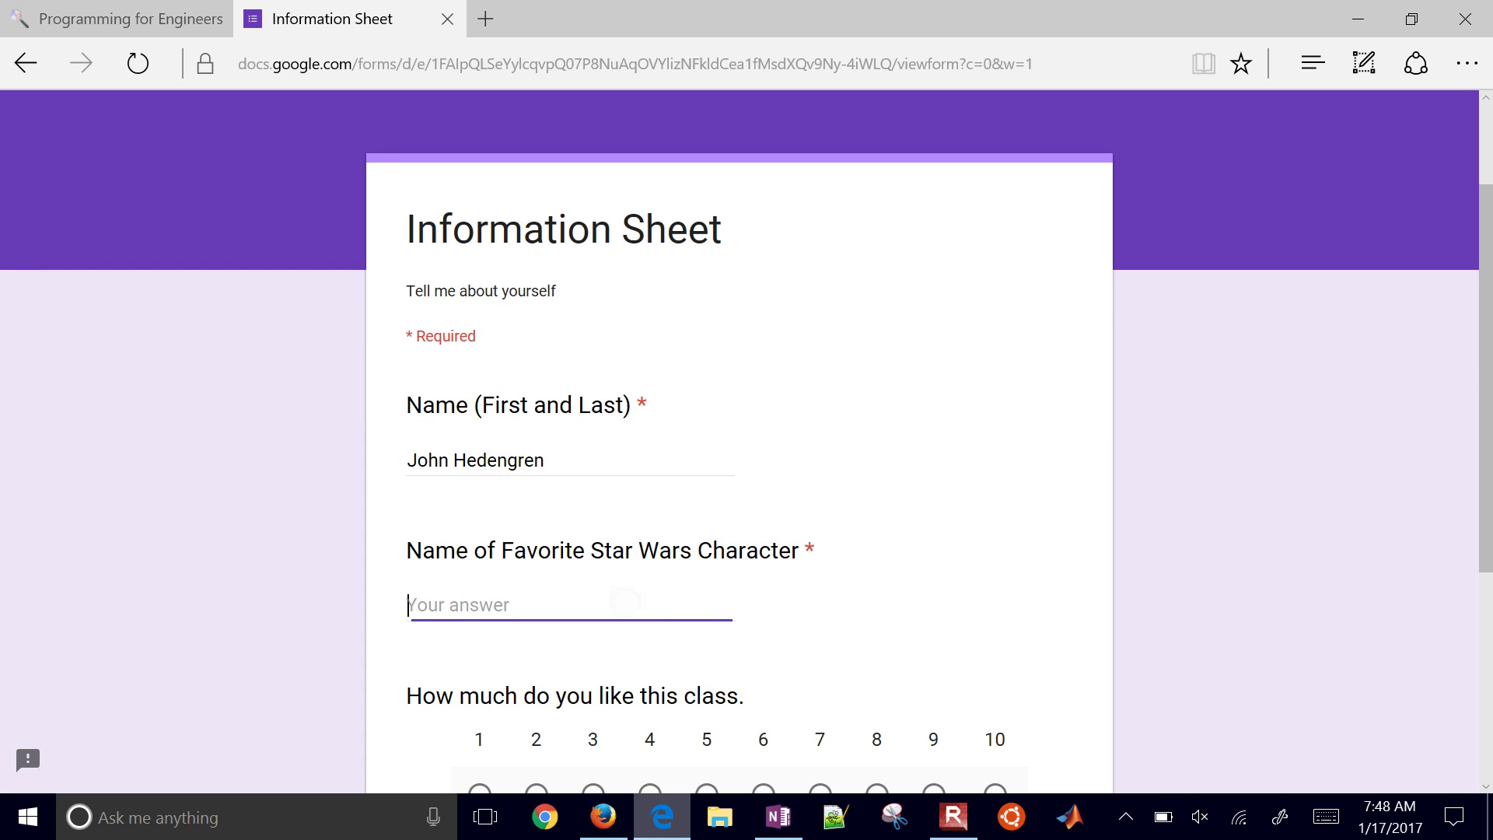
pyautogui.press('Tab')
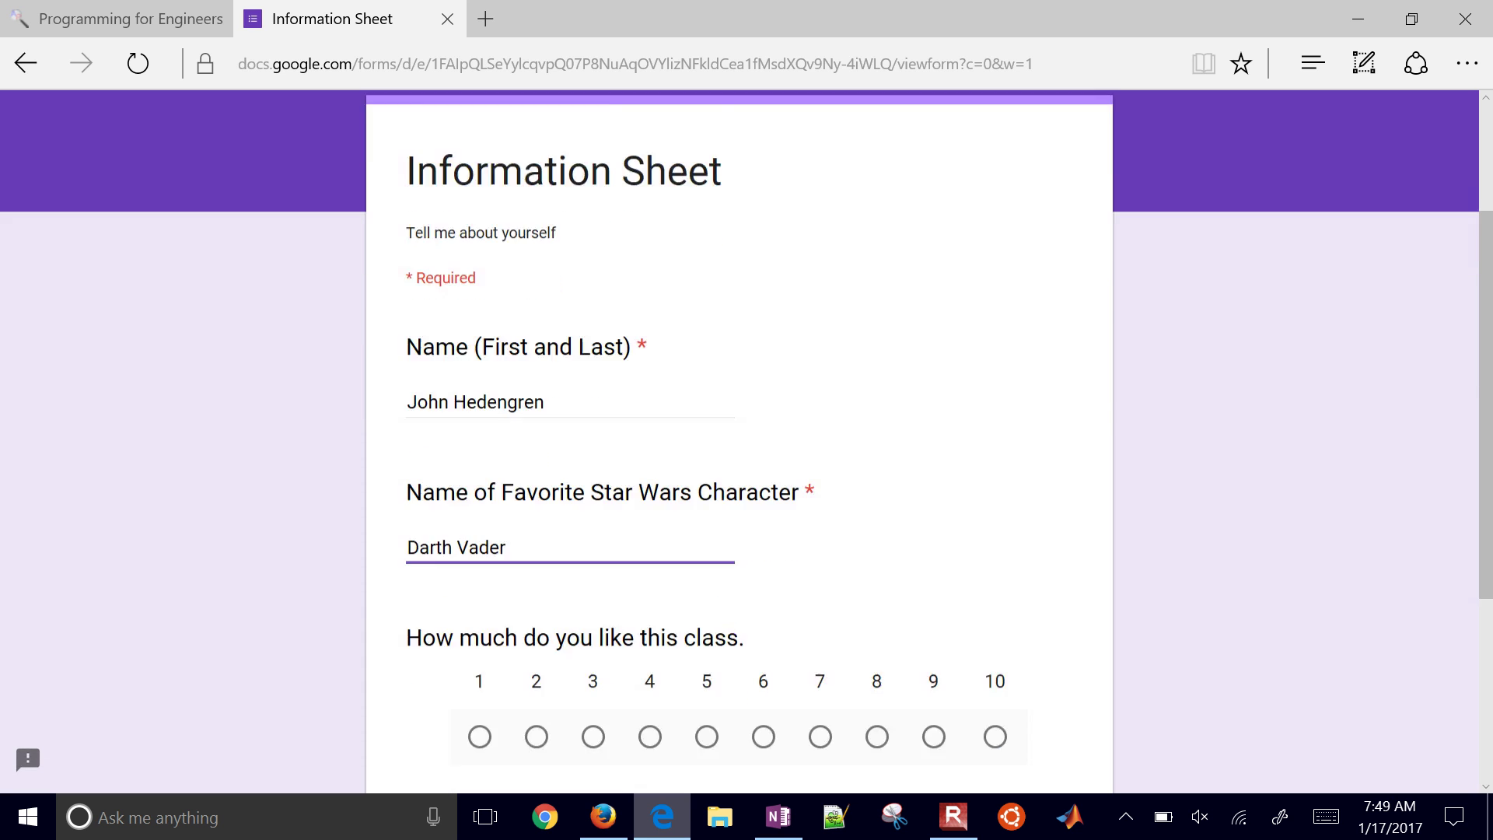
pyautogui.scroll(-2, 747, 436)
pyautogui.click(876, 600)
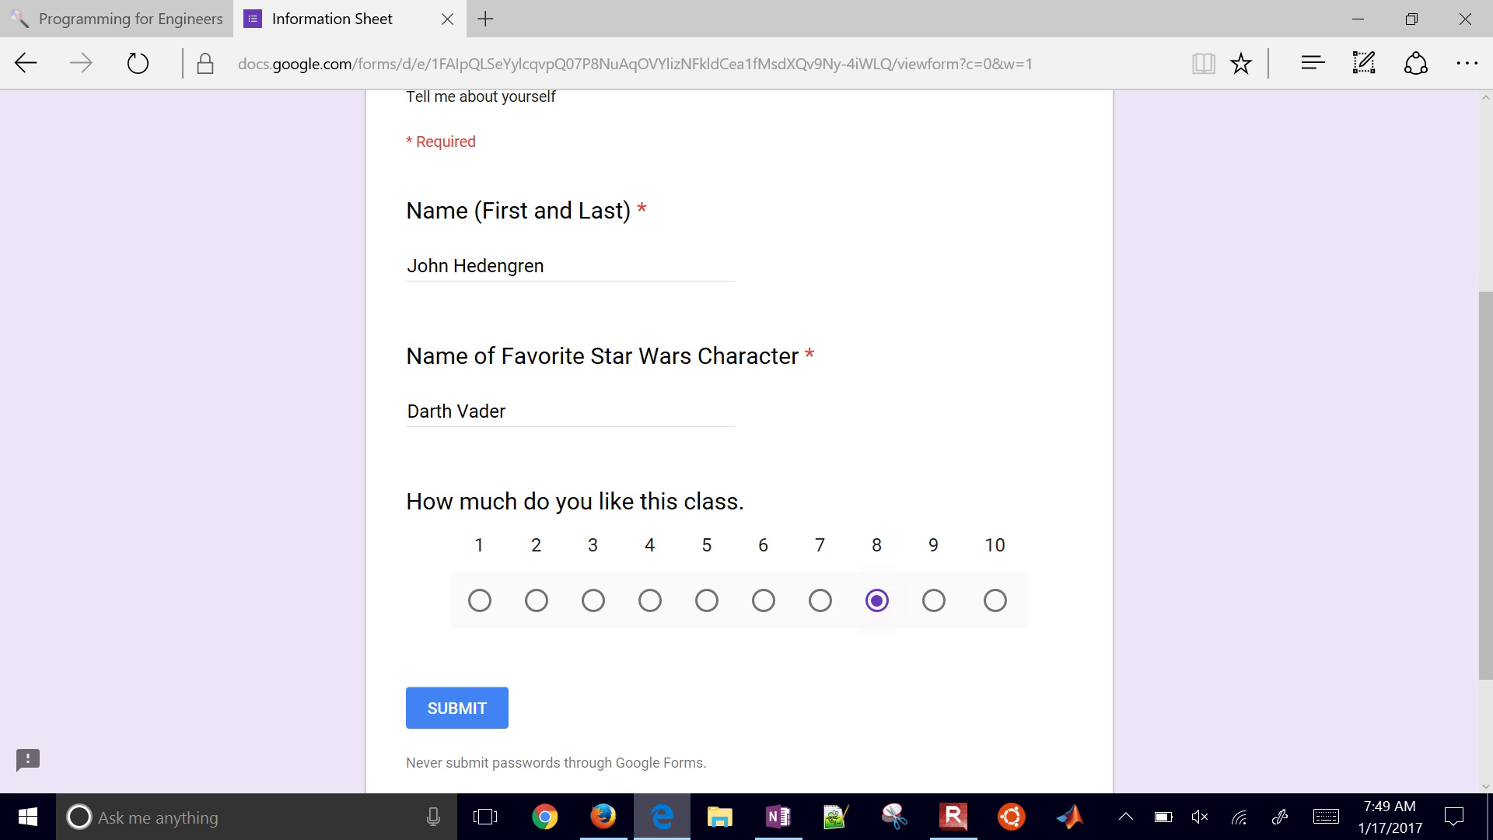
pyautogui.click(457, 708)
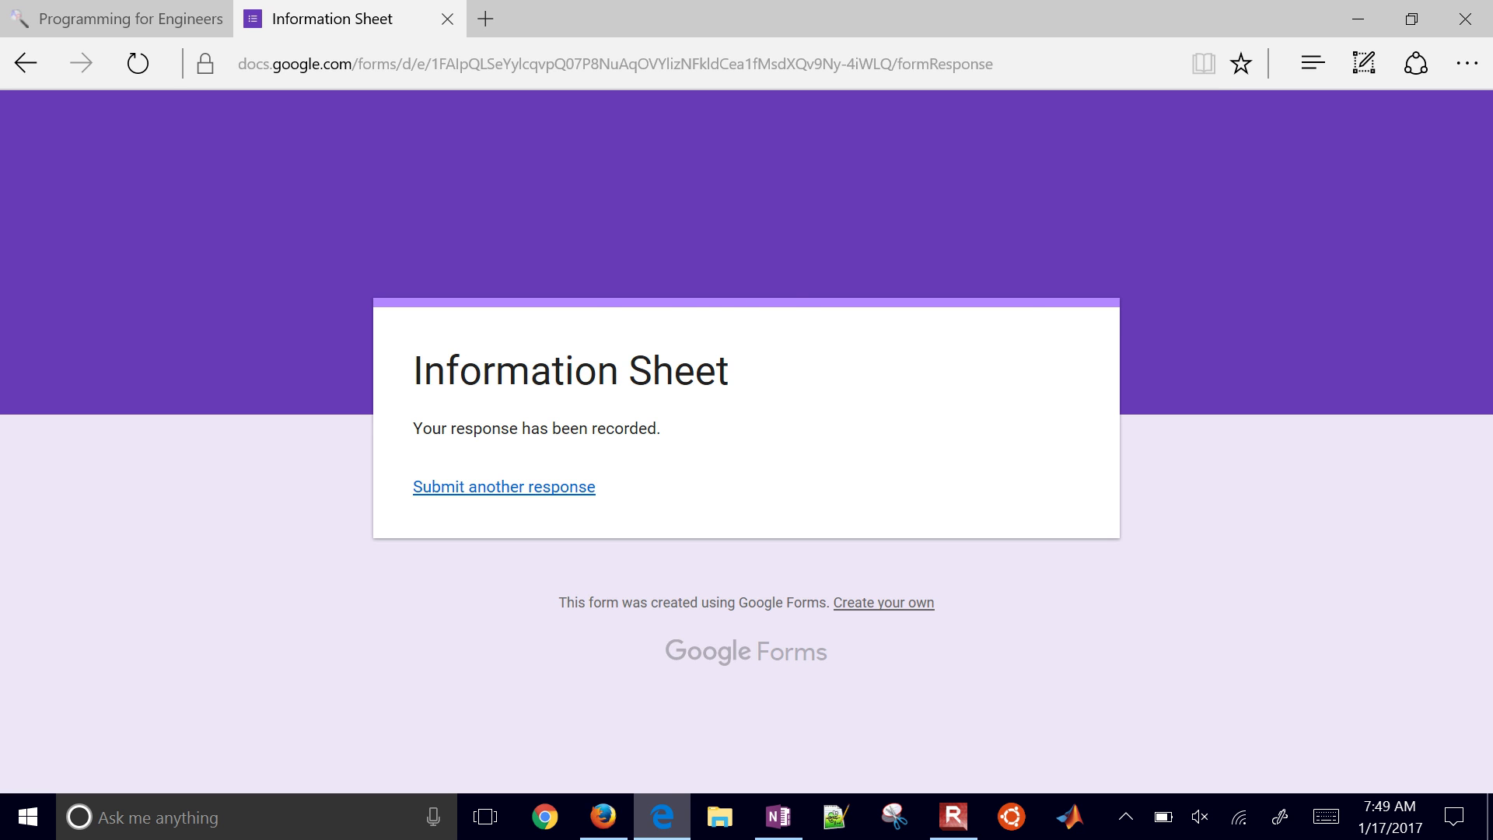
pyautogui.hotkey('alt', 'Tab')
# Step: Dismiss the response tip and check the ChE 263 Drive folder's contents
pyautogui.click(1183, 120)
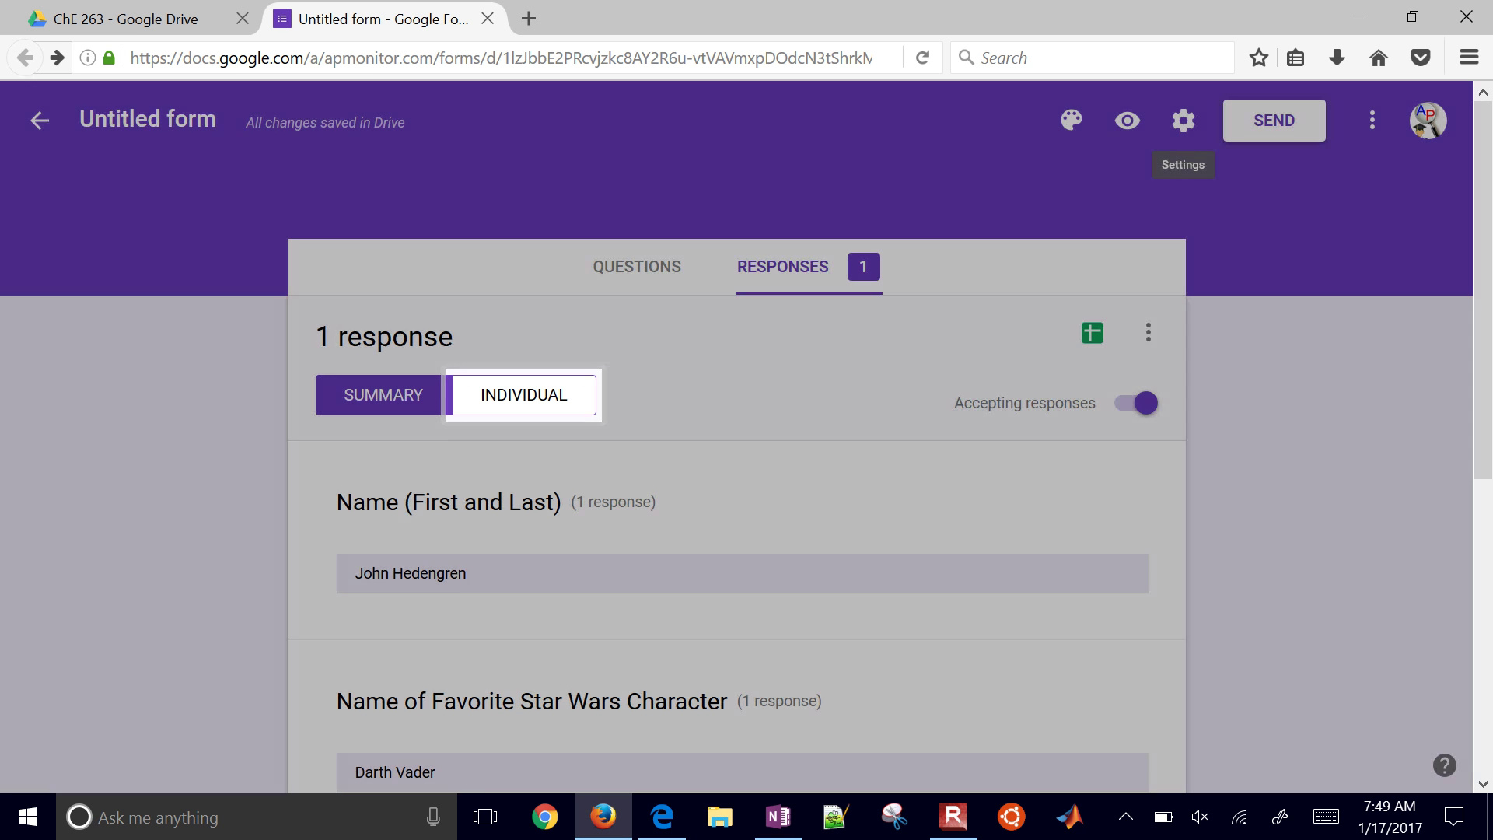
pyautogui.scroll(-5, 783, 311)
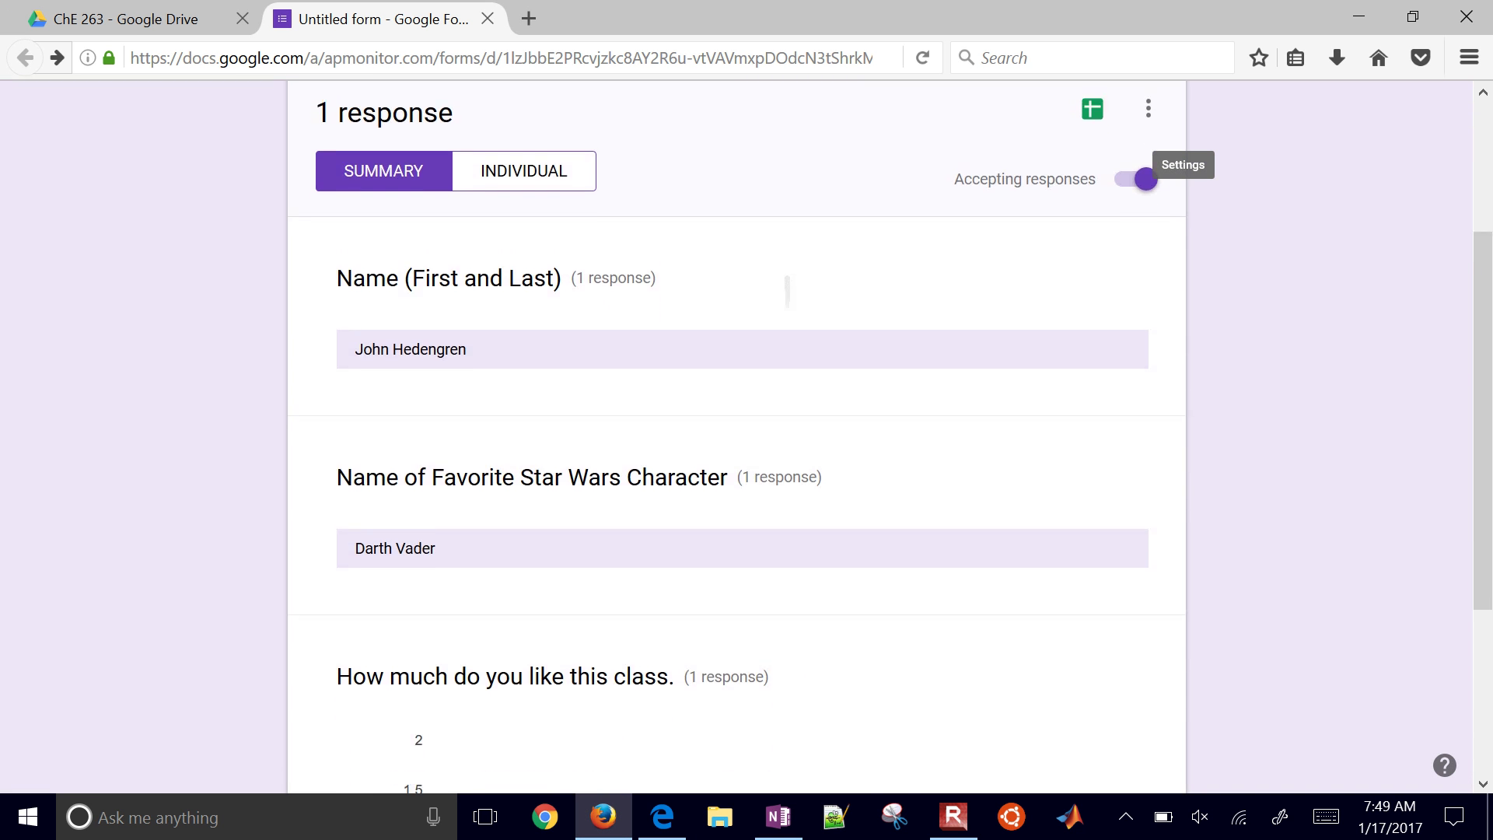
pyautogui.scroll(2, 784, 300)
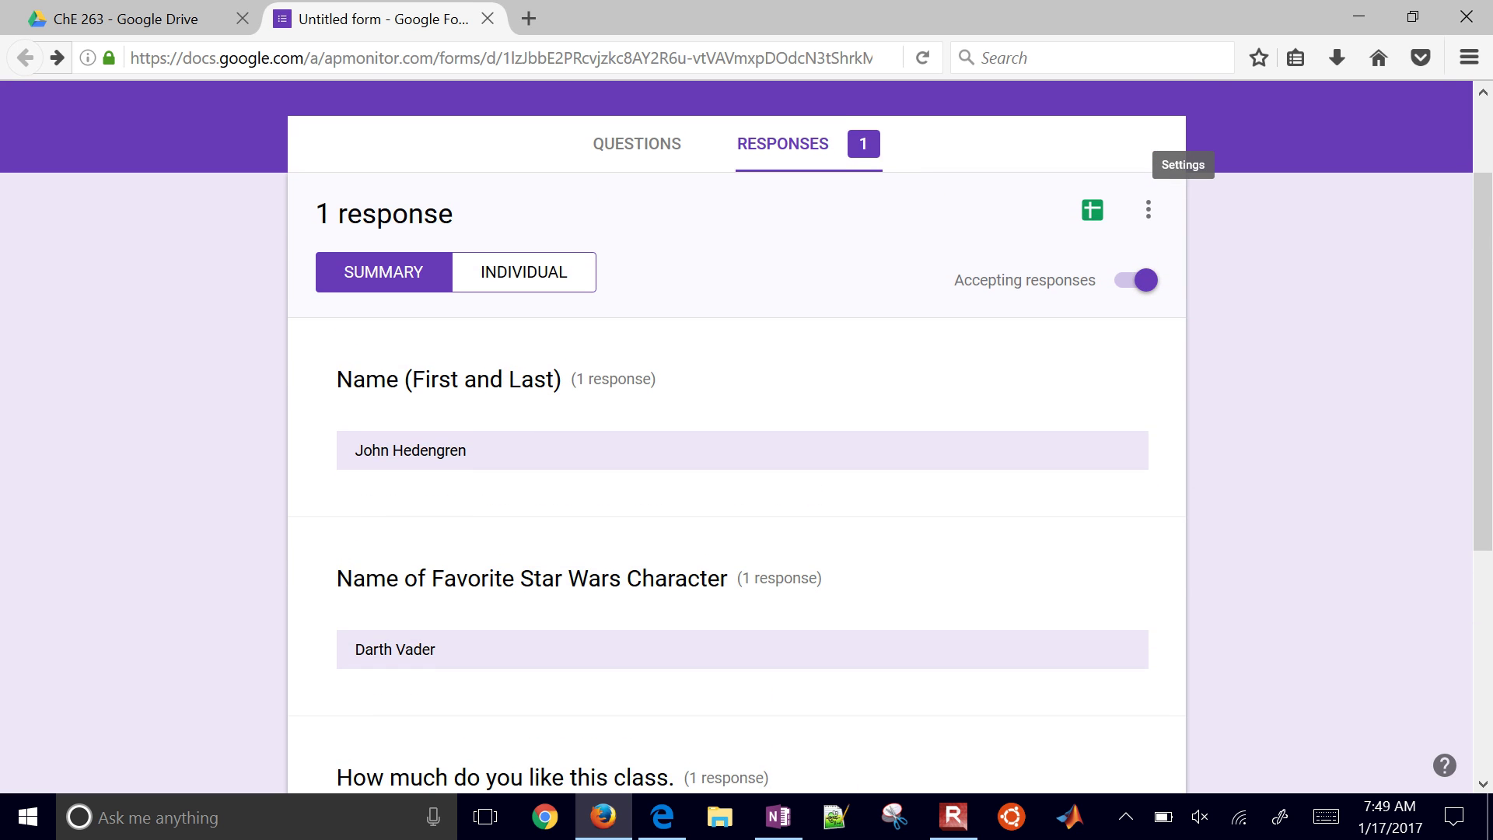
pyautogui.hotkey('ctrl', 'pageup')
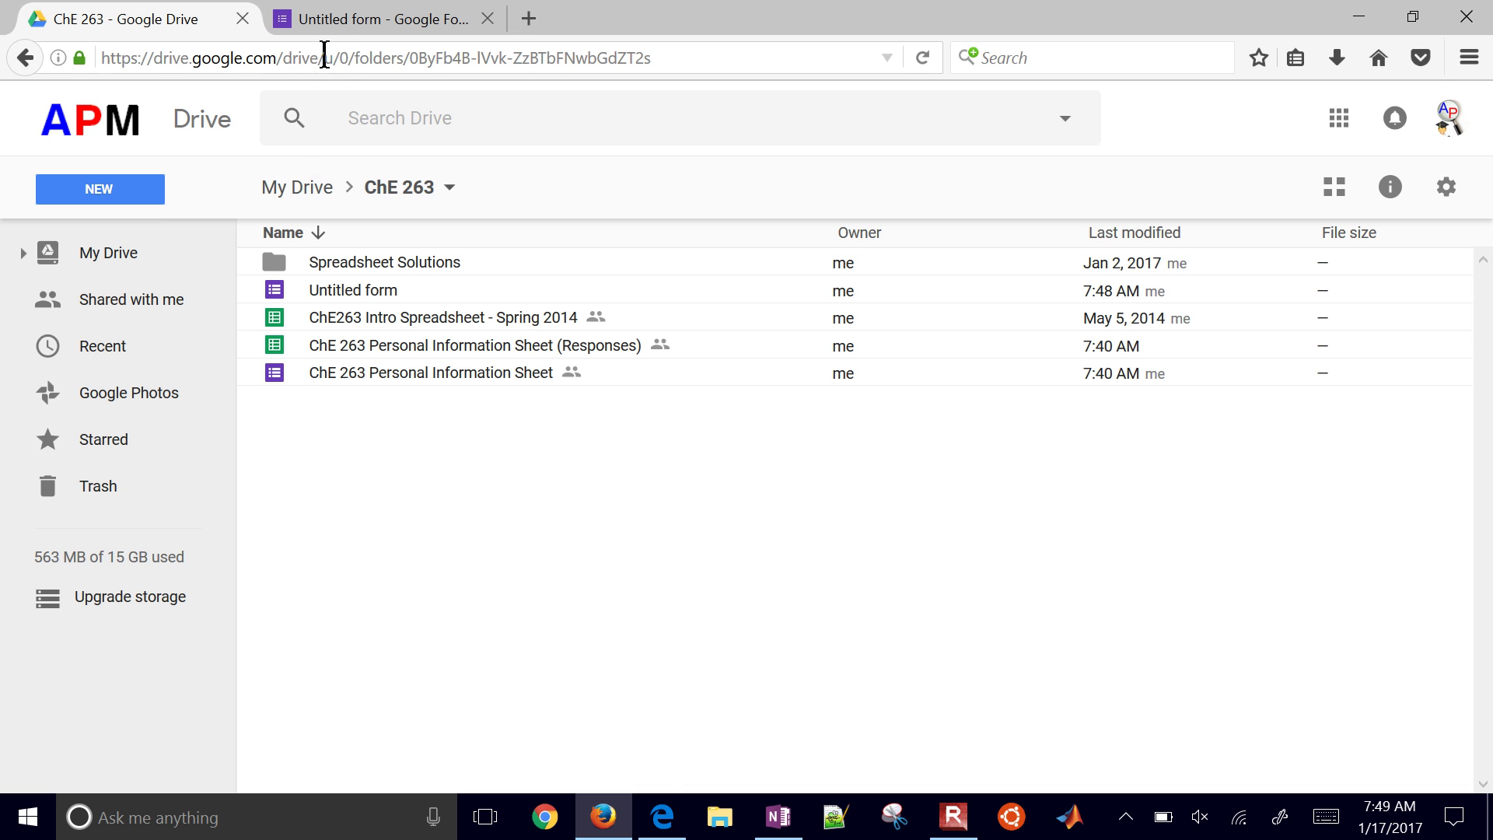
# Step: Show the test response in the Individual view and bring up the response spreadsheet destination choice
pyautogui.click(366, 23)
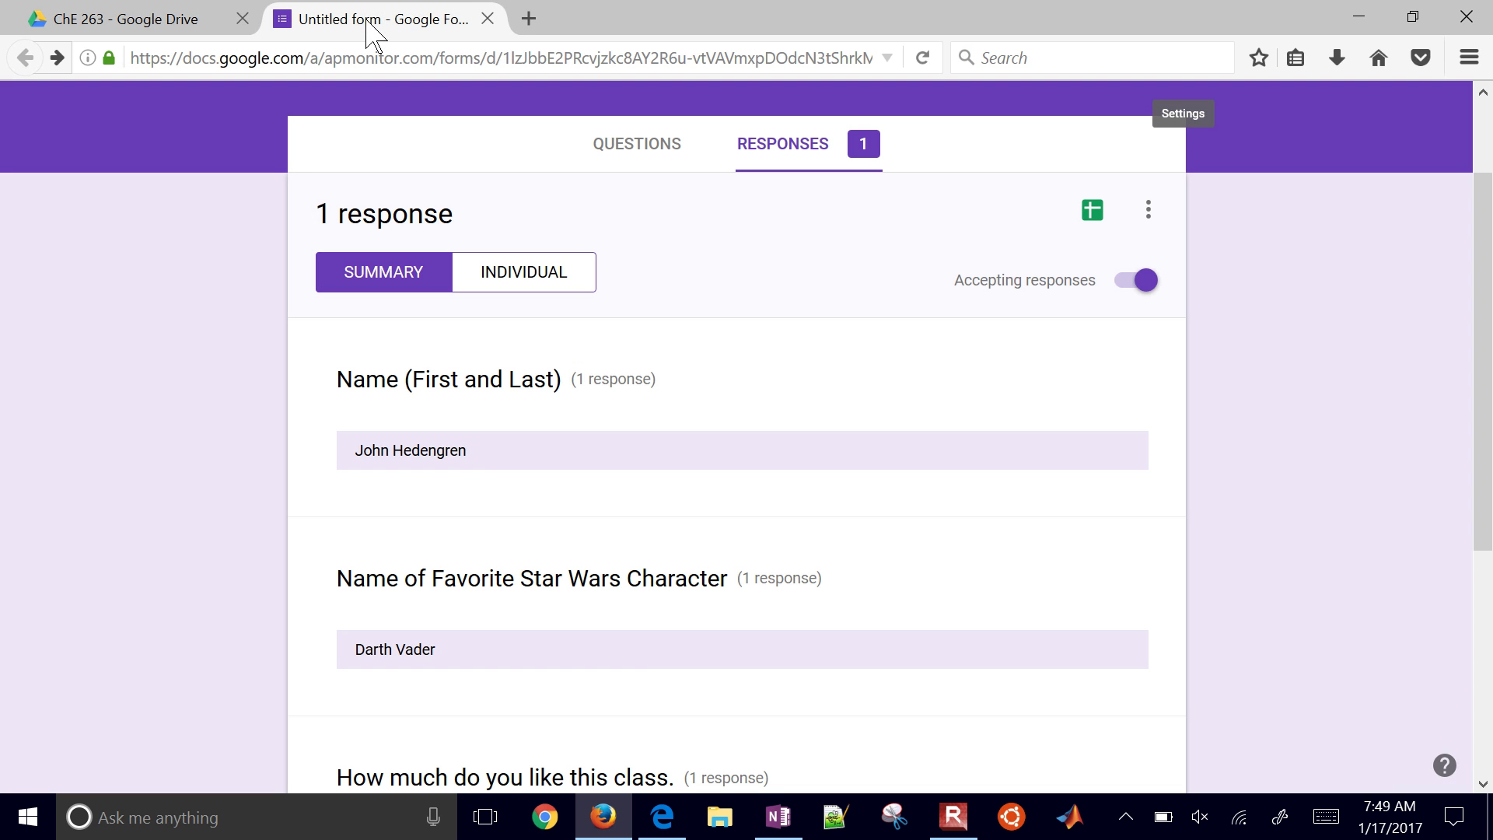
pyautogui.click(523, 271)
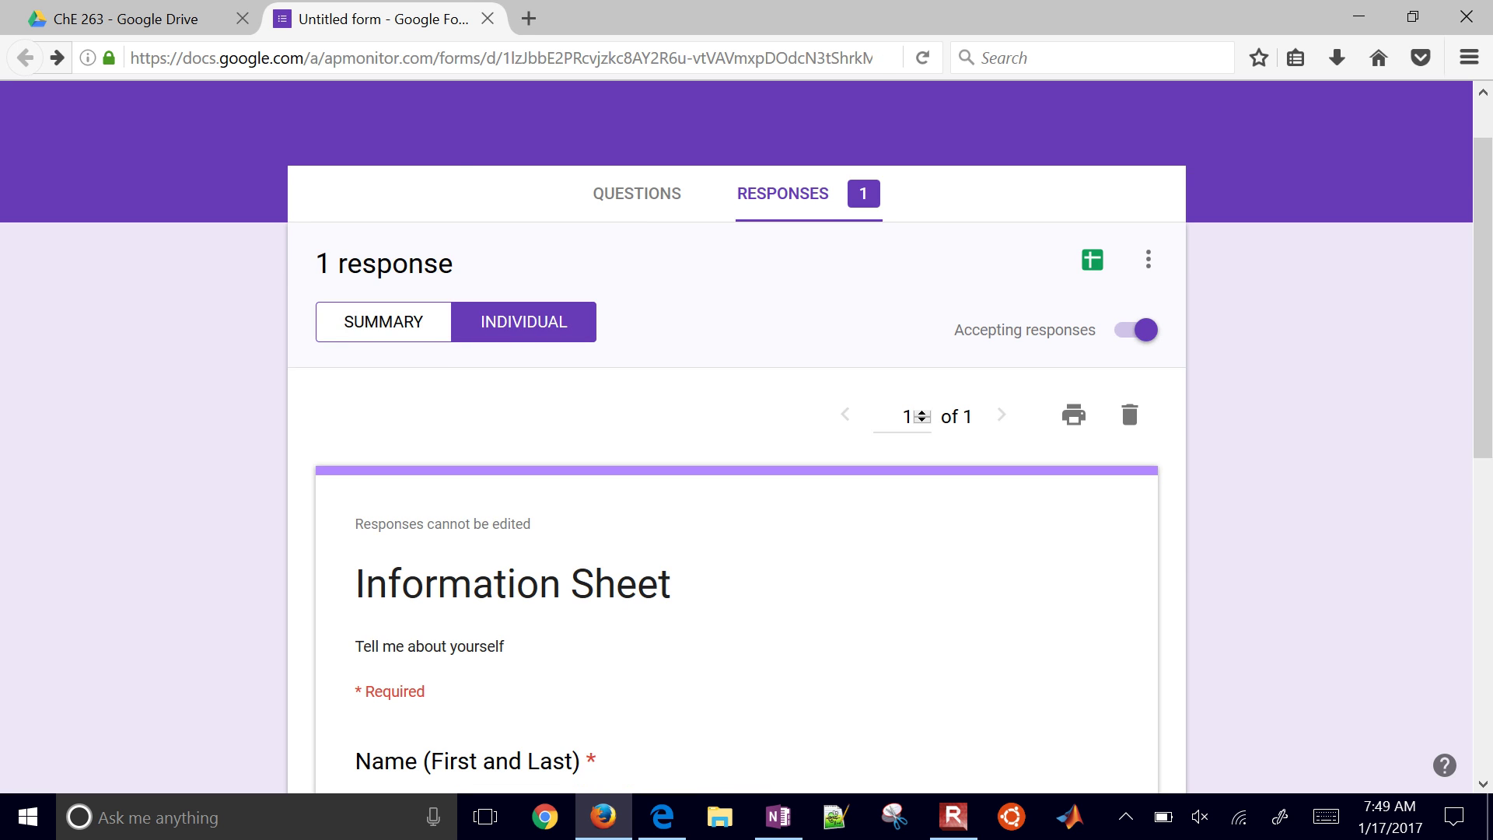
pyautogui.click(1093, 259)
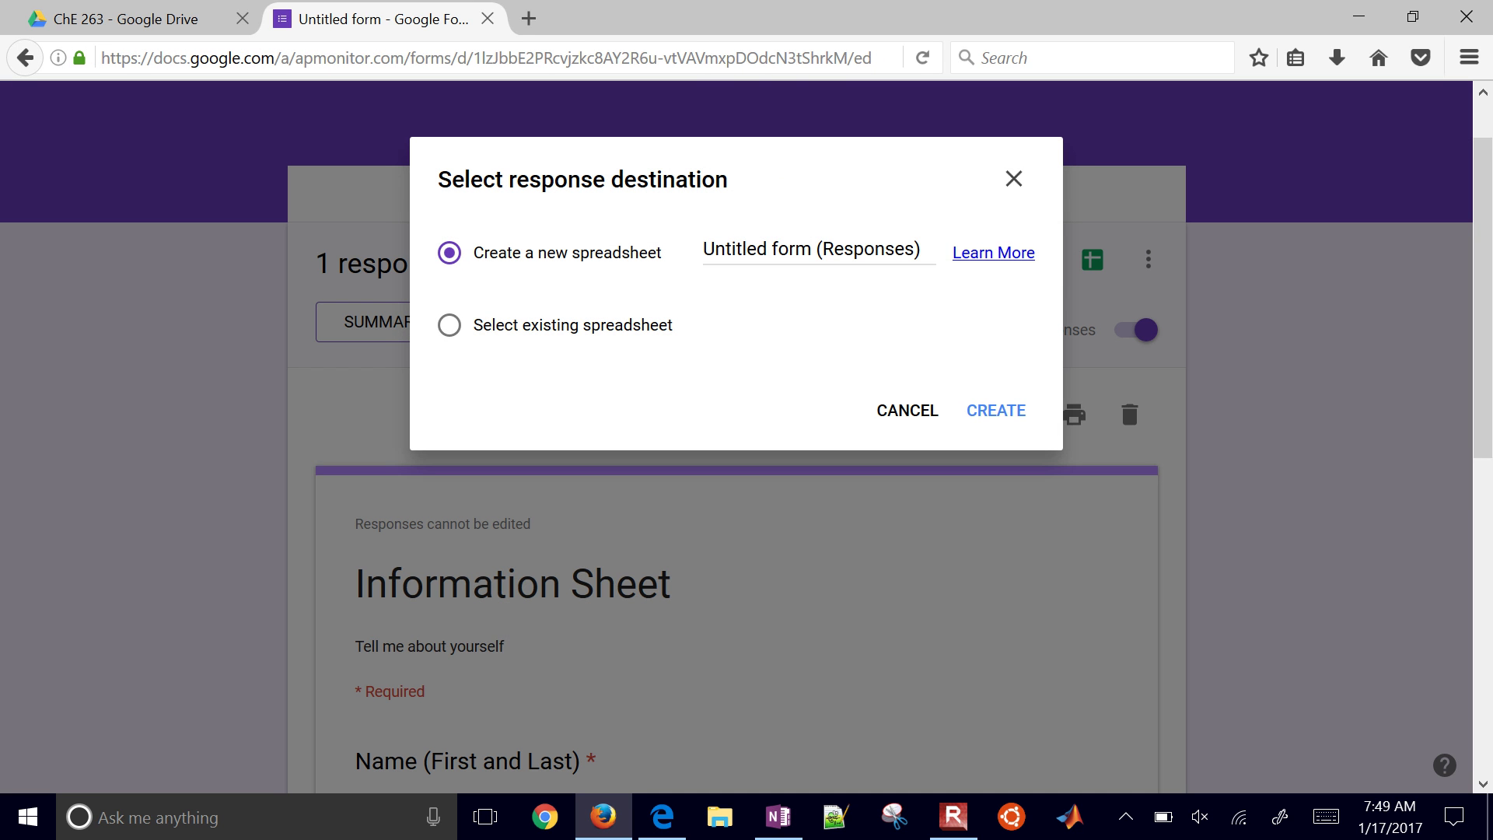
# Step: Create the new 'Untitled form (Responses)' spreadsheet, open it past the pop-up blocker, and return to the ChE 263 folder
pyautogui.click(997, 410)
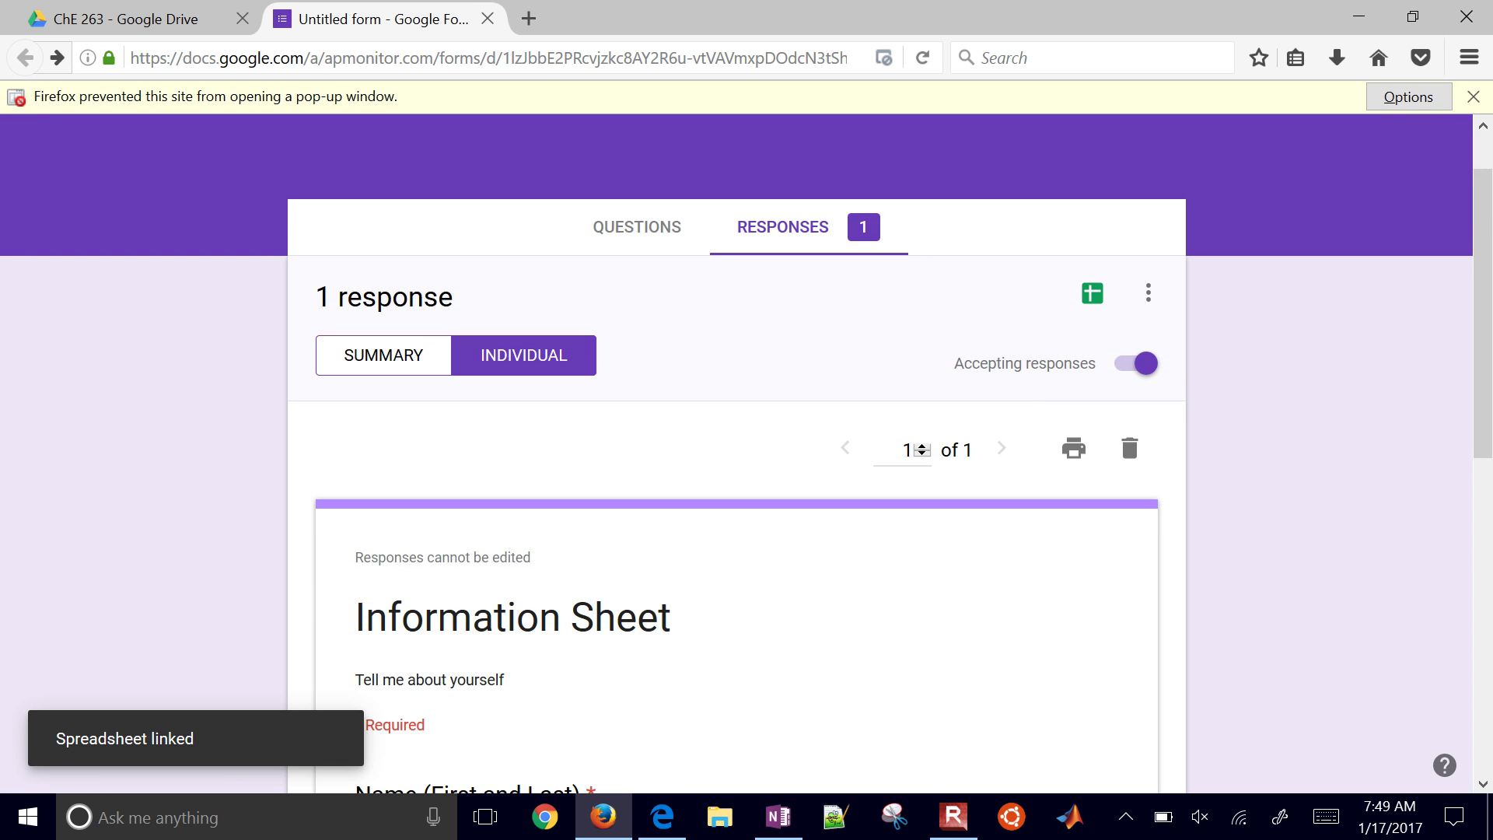
pyautogui.hotkey('alt', 'o')
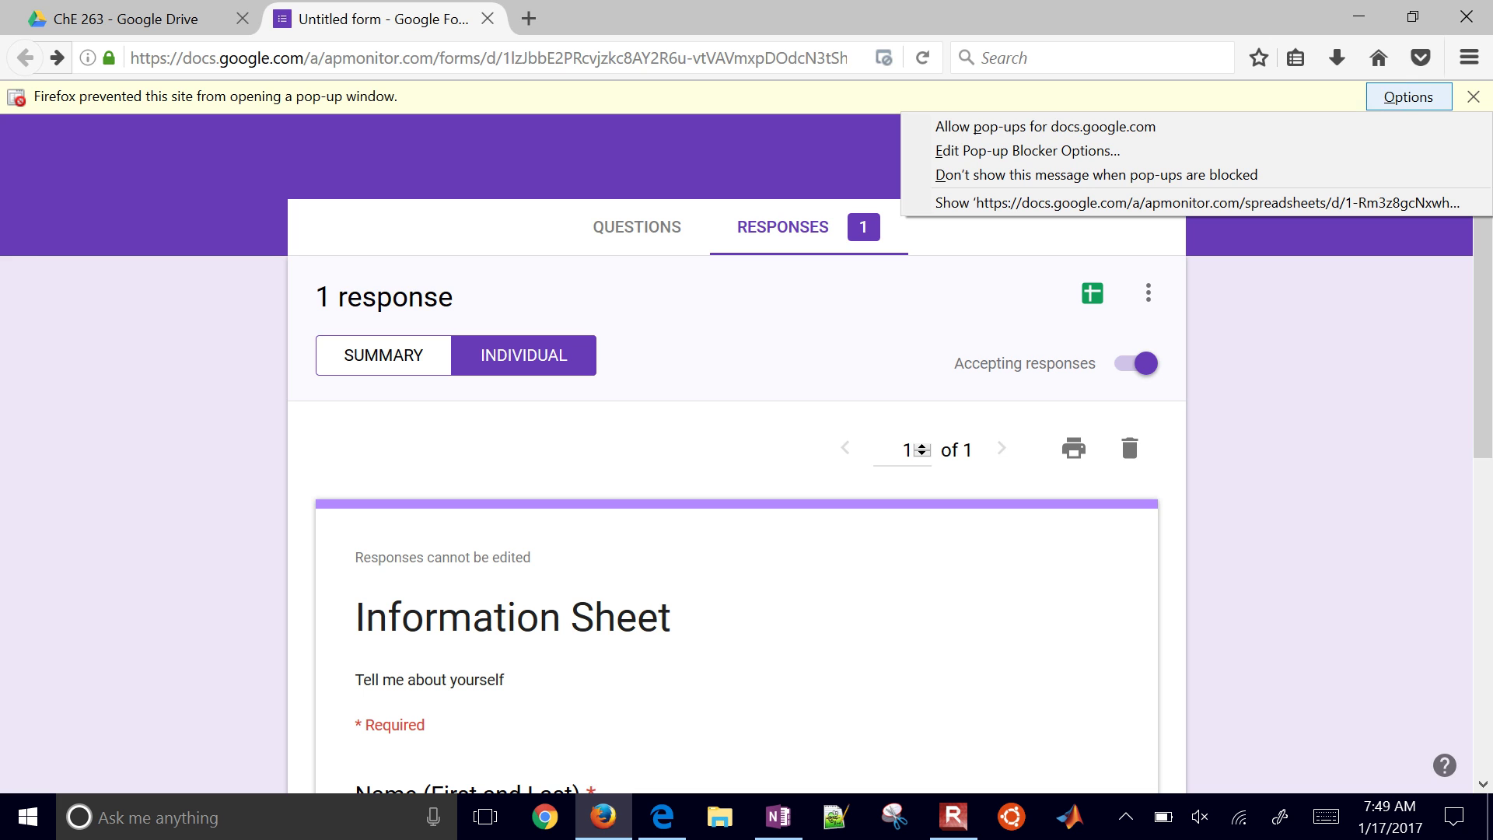
pyautogui.press('Up')
pyautogui.press('Return')
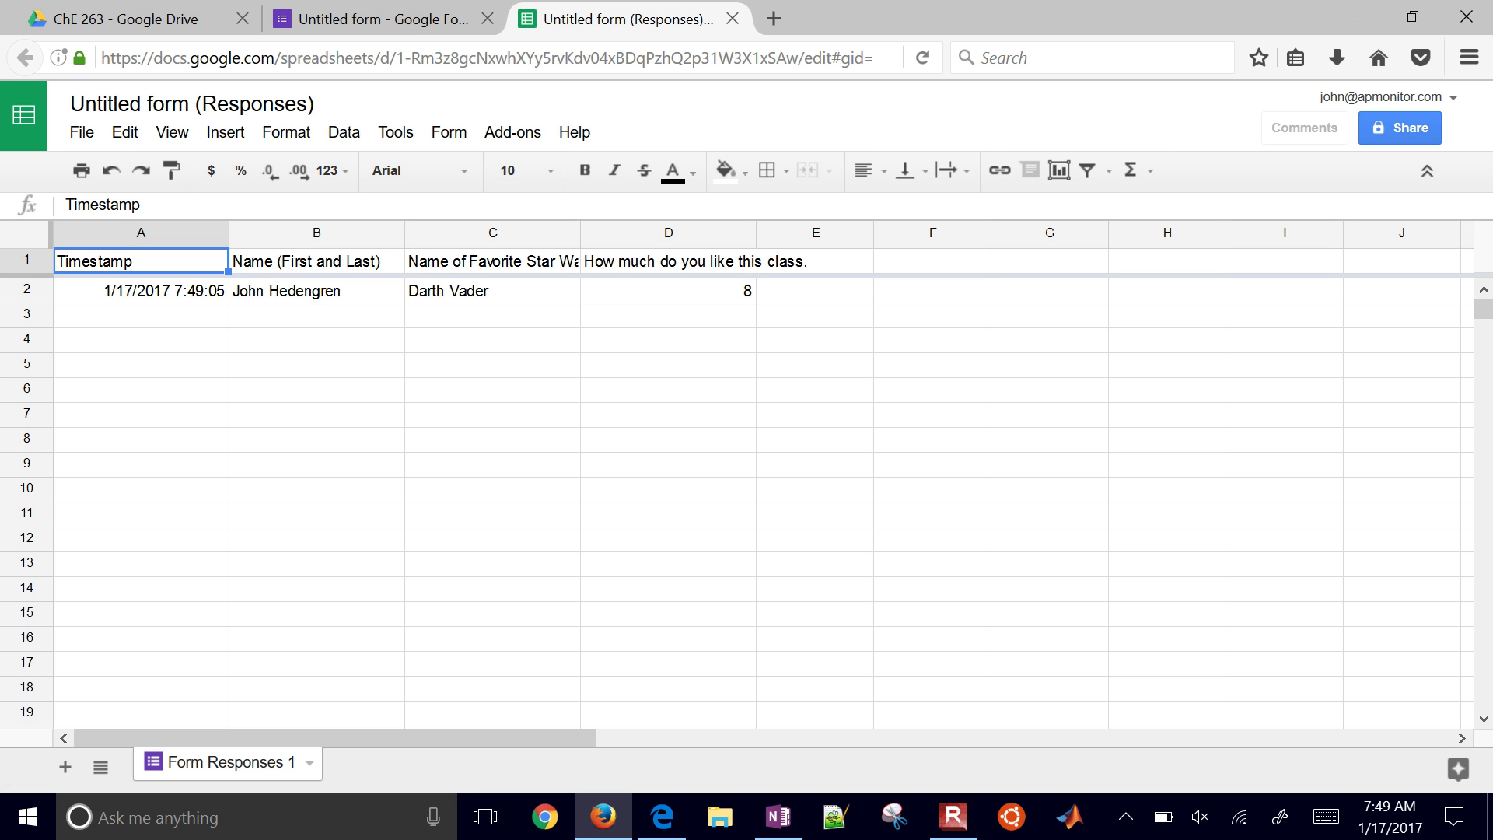
pyautogui.hotkey('ctrl', 'Tab')
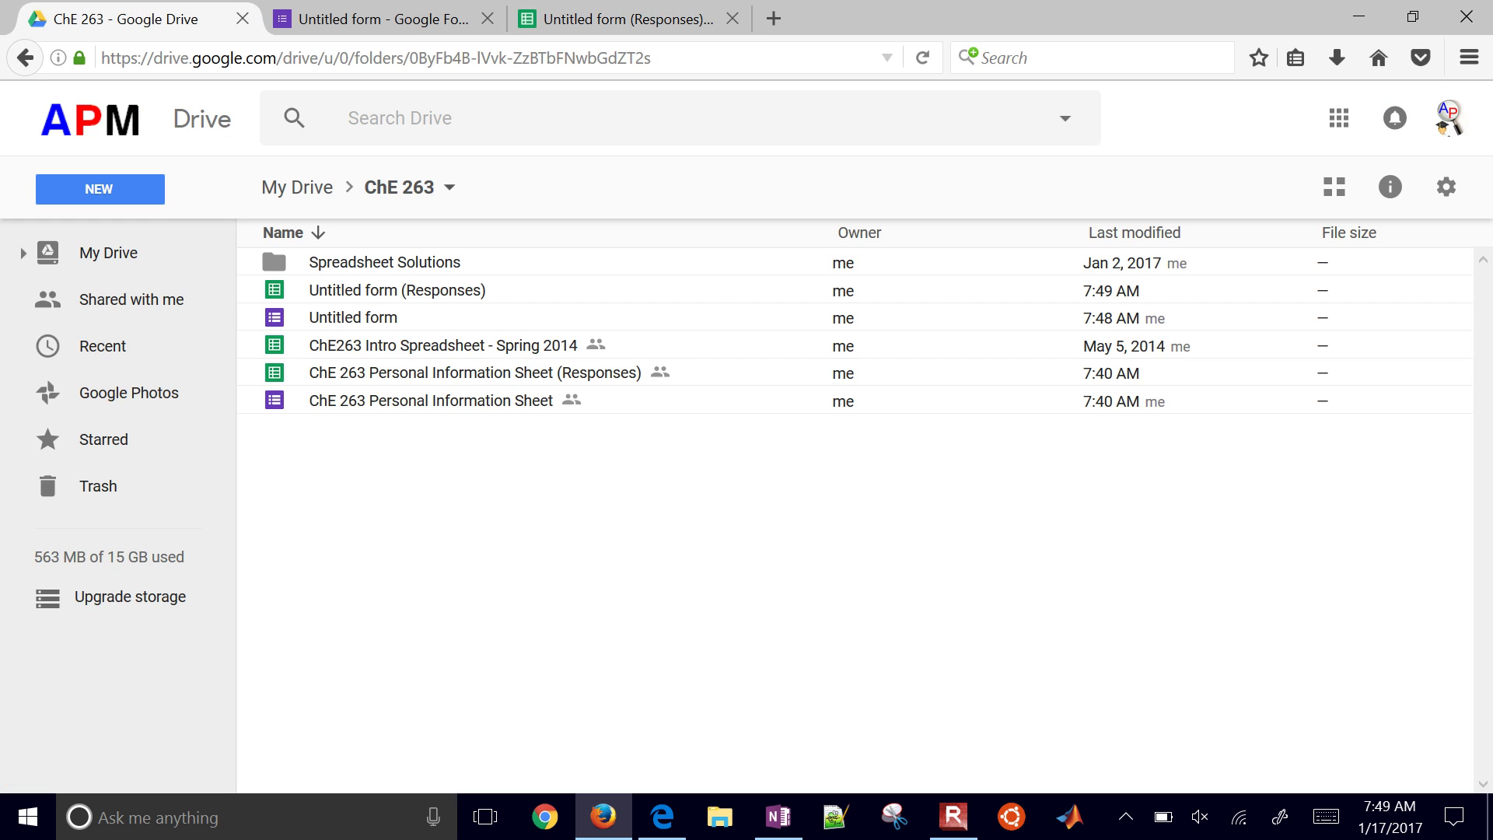